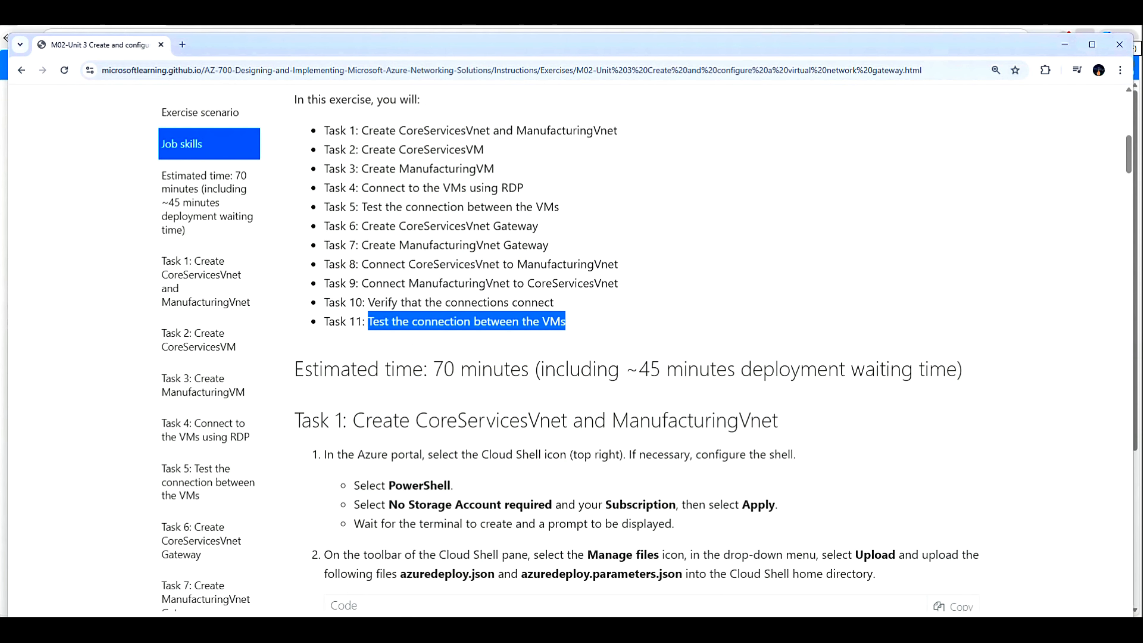
# Step: Highlight the 70-minute estimate and 45-minute deployment wait, then minimise the lab instructions
pyautogui.moveTo(433, 369); pyautogui.dragTo(521, 368)
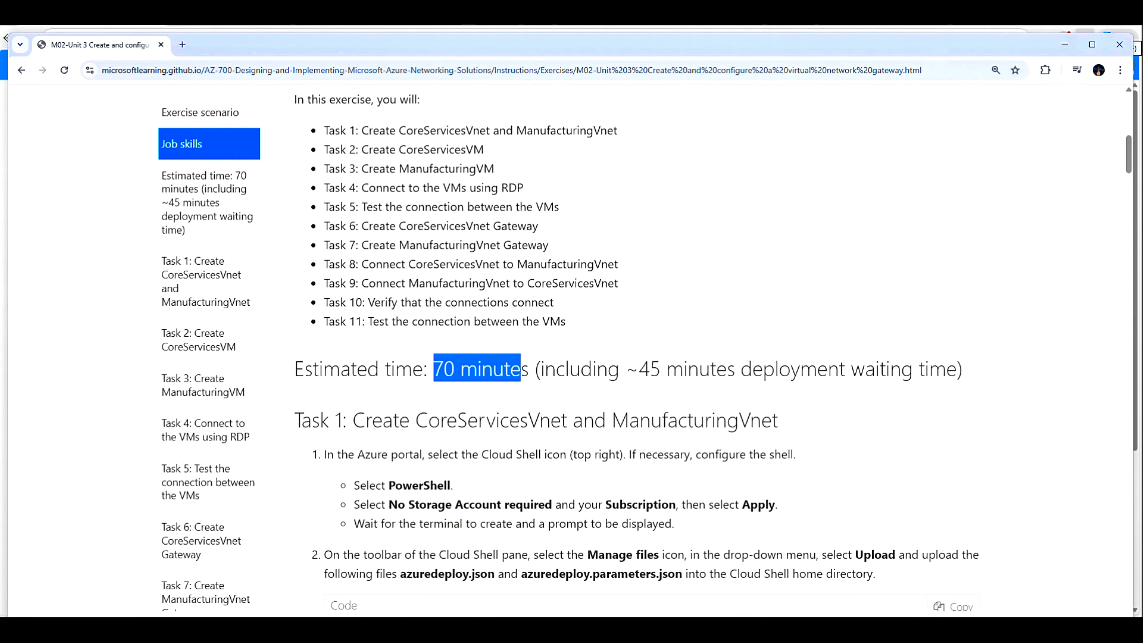
pyautogui.moveTo(638, 368); pyautogui.dragTo(946, 369)
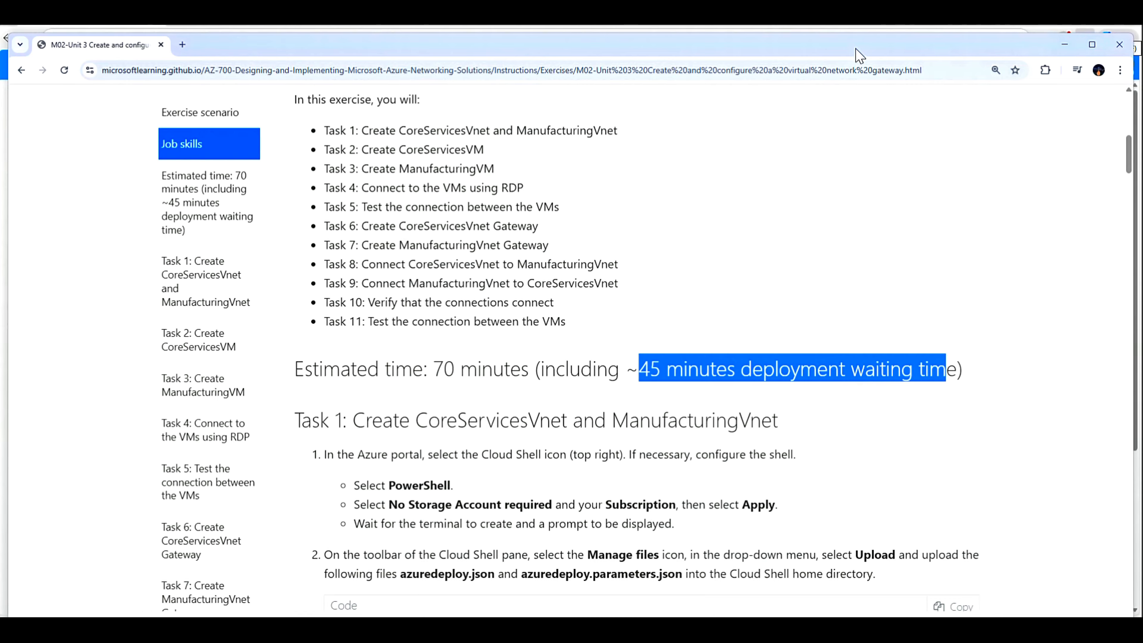
pyautogui.click(1065, 44)
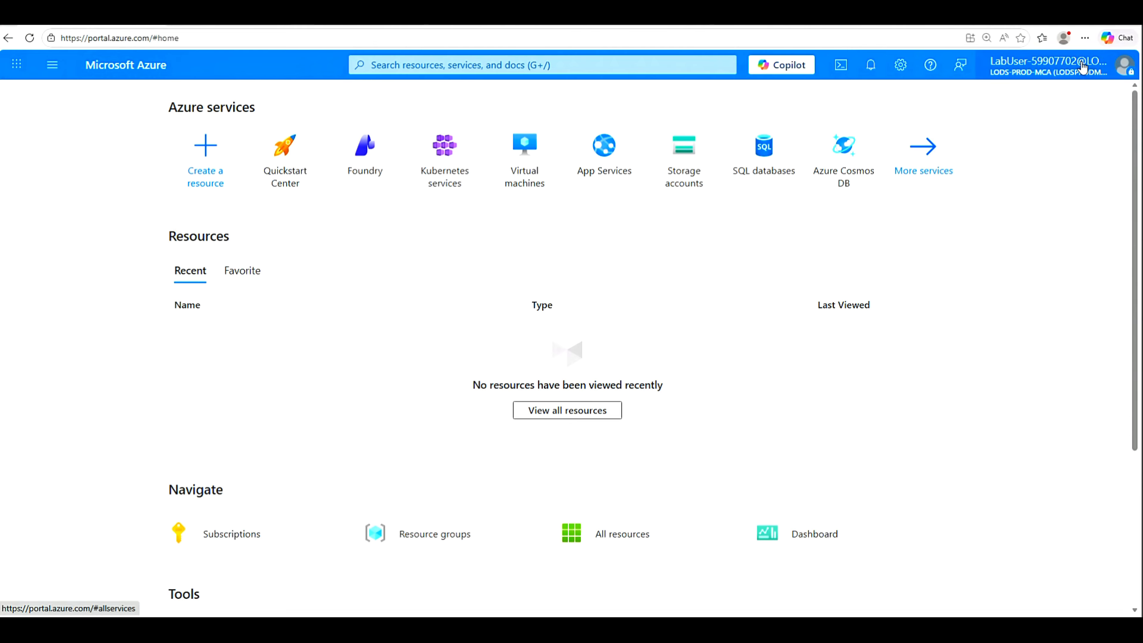
# Step: Launch an enlarged PowerShell Cloud Shell on the MOC subscription with no storage account
pyautogui.click(1085, 38)
pyautogui.click(802, 244)
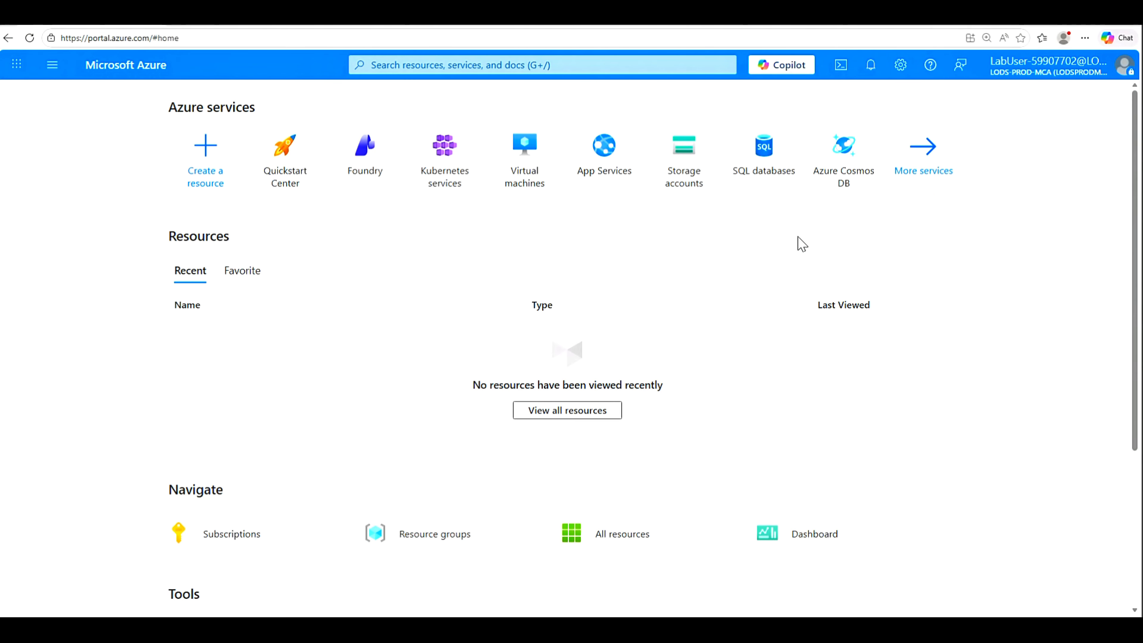
pyautogui.click(841, 66)
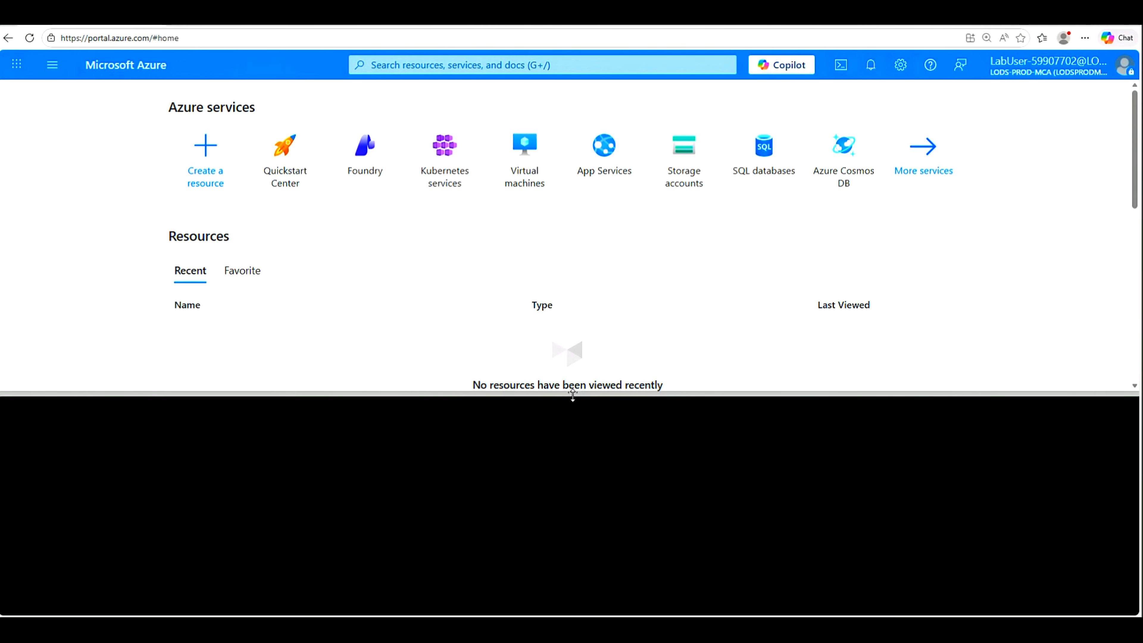
pyautogui.moveTo(573, 395); pyautogui.dragTo(593, 324)
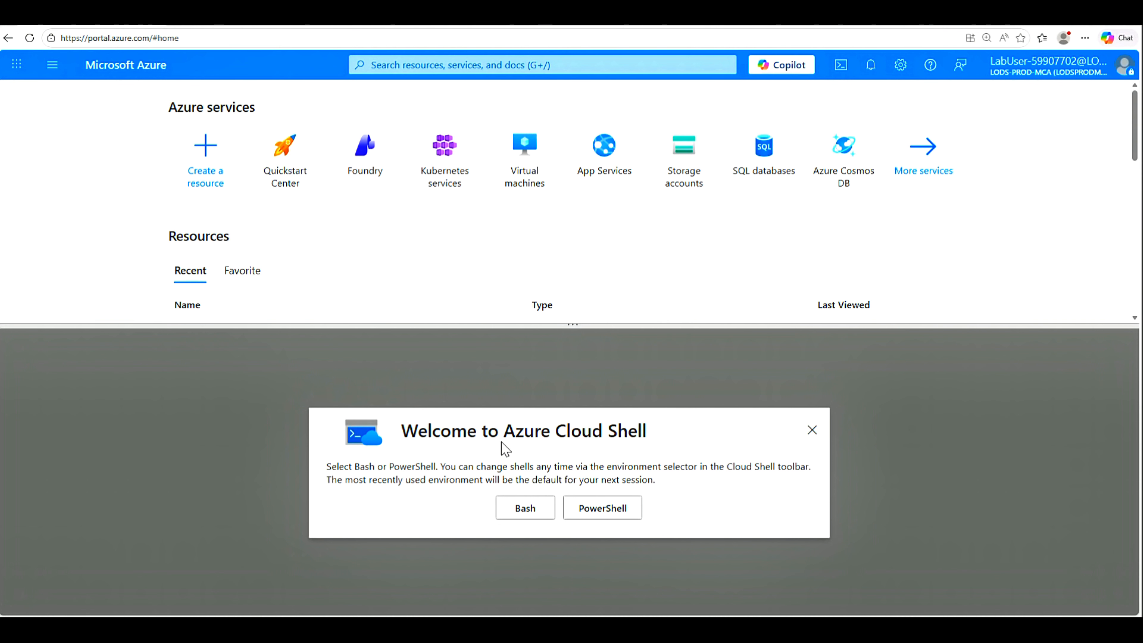
pyautogui.click(606, 510)
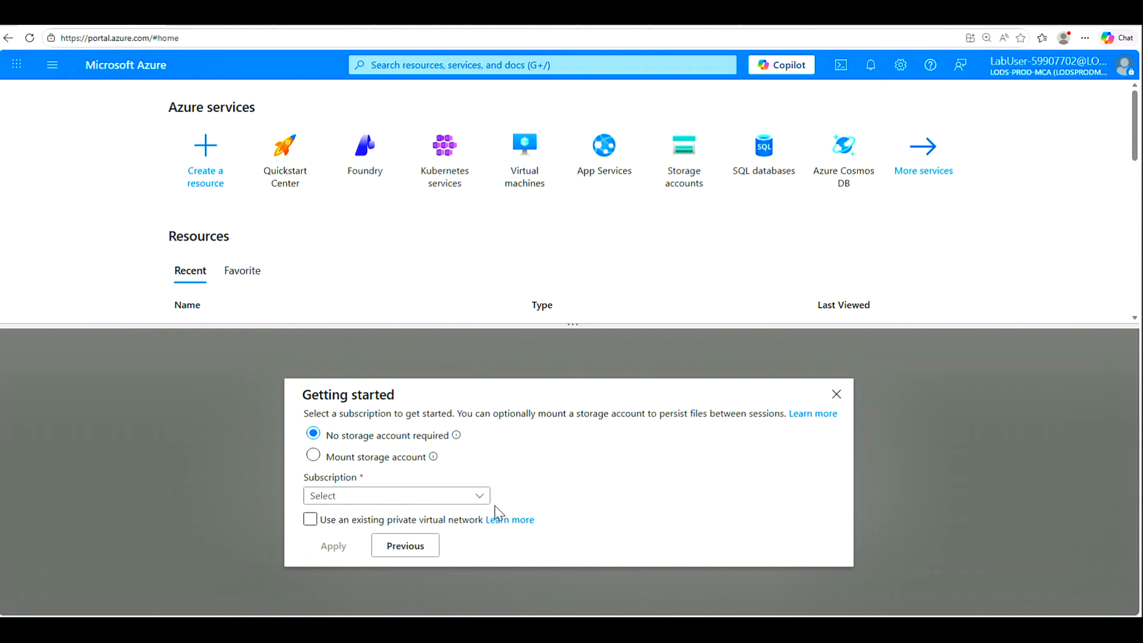
pyautogui.click(482, 499)
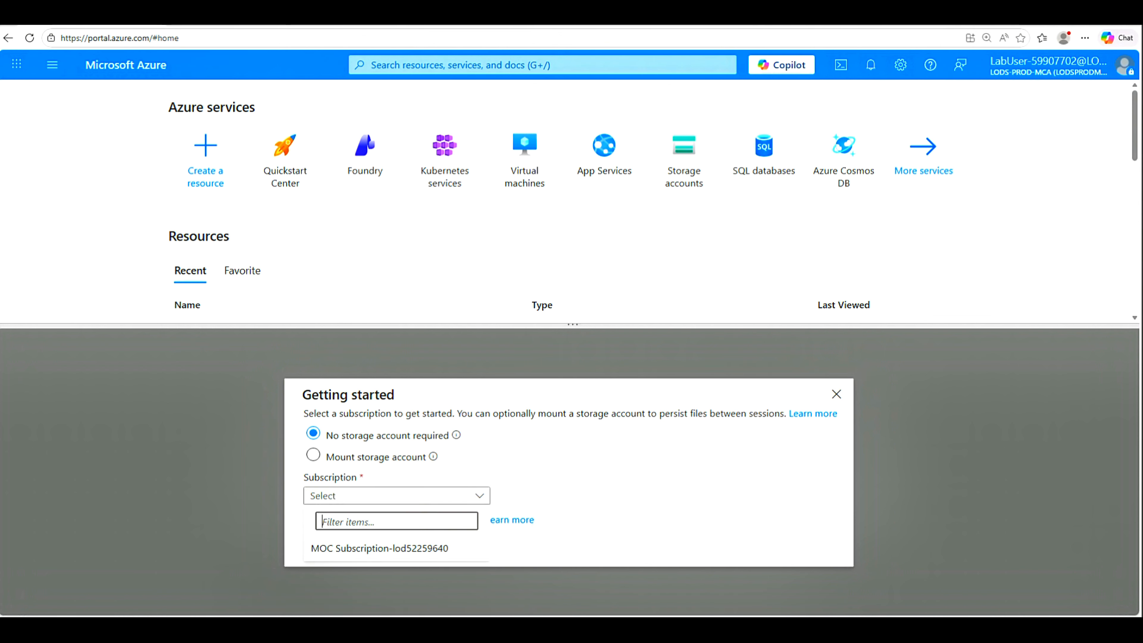
pyautogui.click(378, 548)
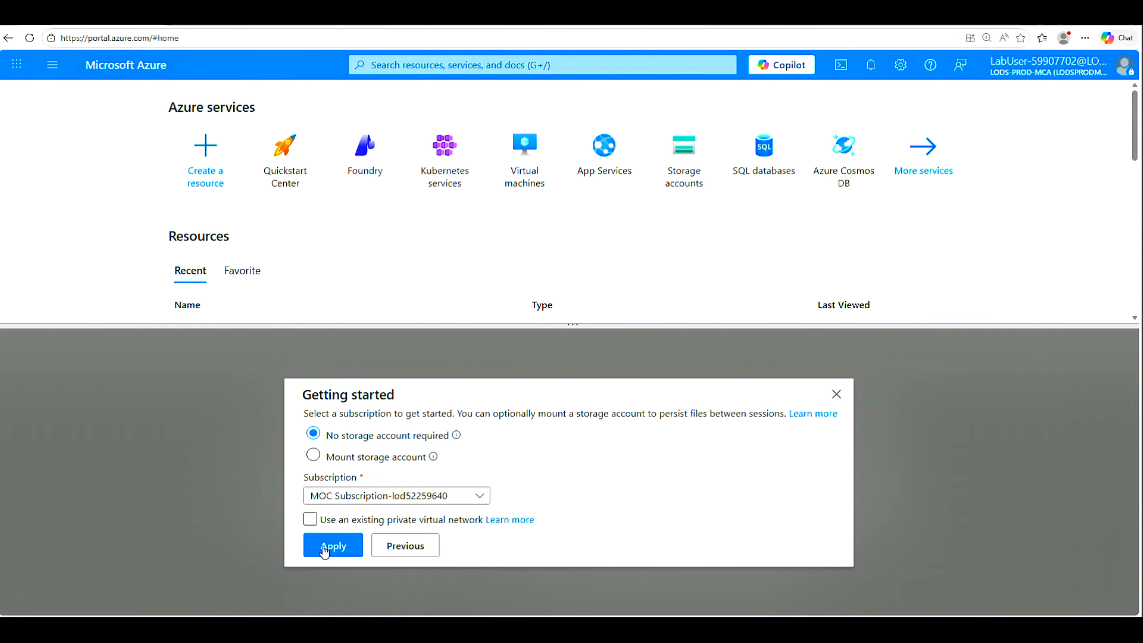
pyautogui.click(324, 550)
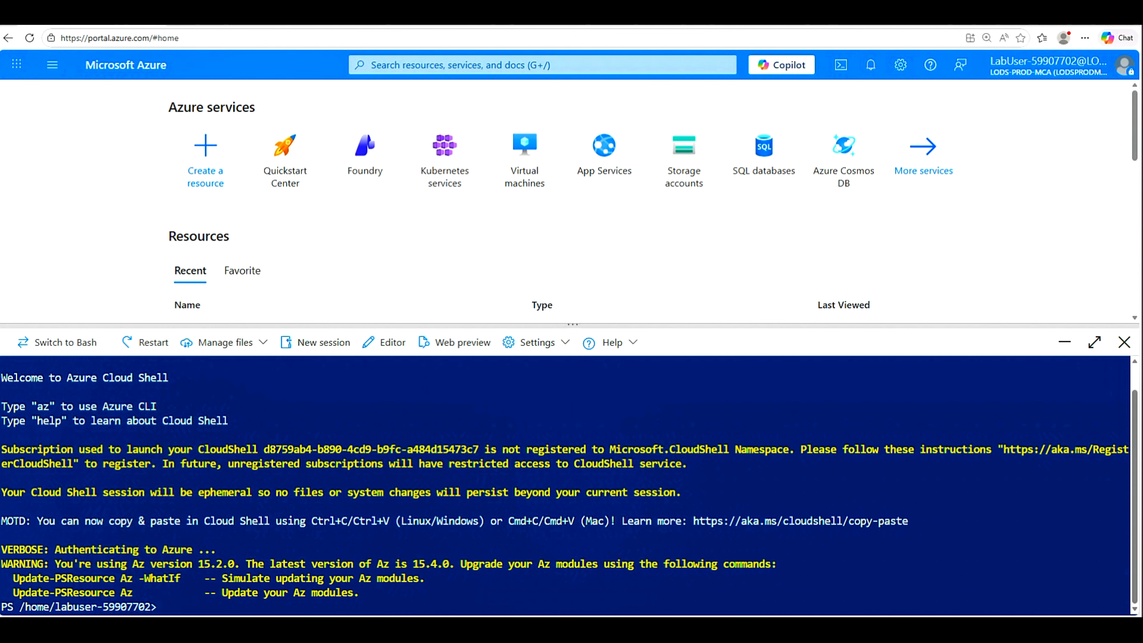
# Step: Clear the connected Cloud Shell terminal with cls
pyautogui.write('cls')
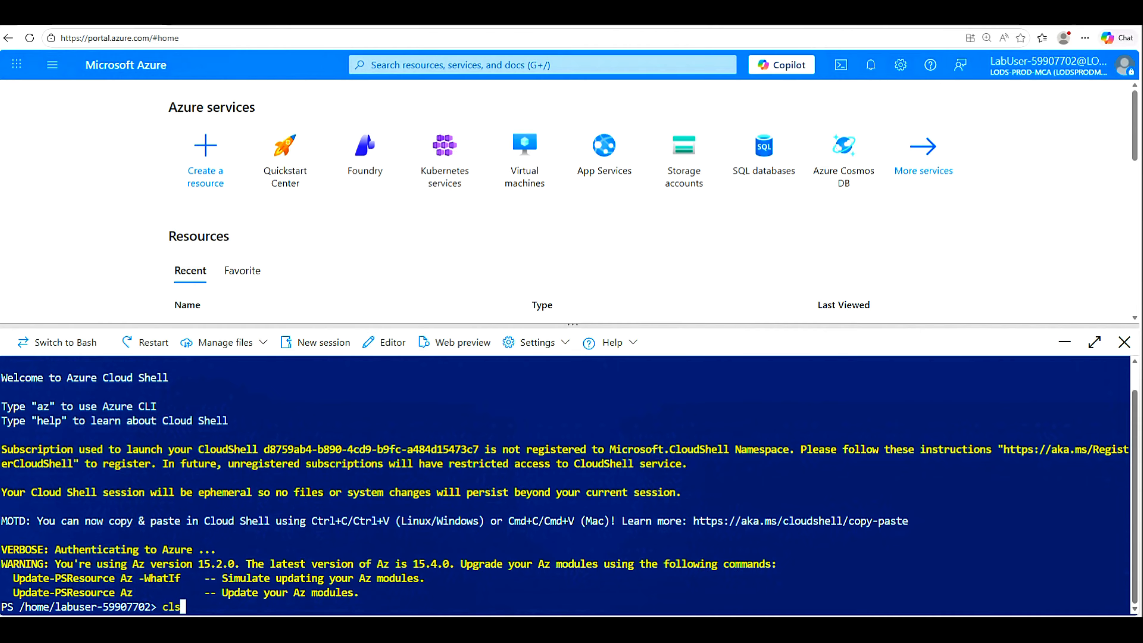
pyautogui.press('Return')
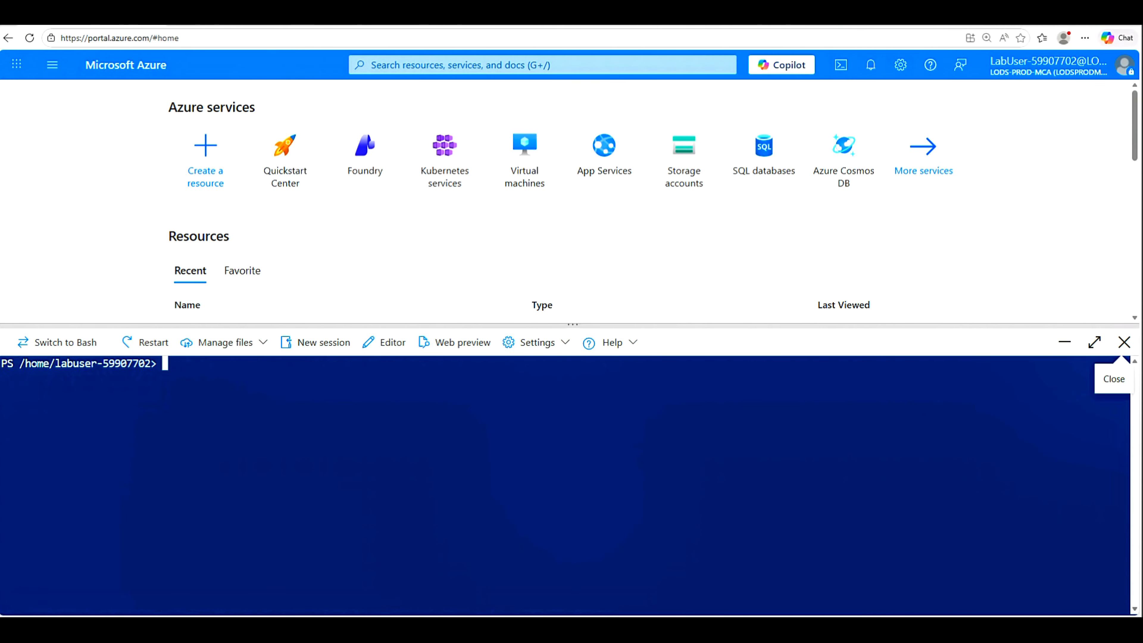
pyautogui.click(264, 345)
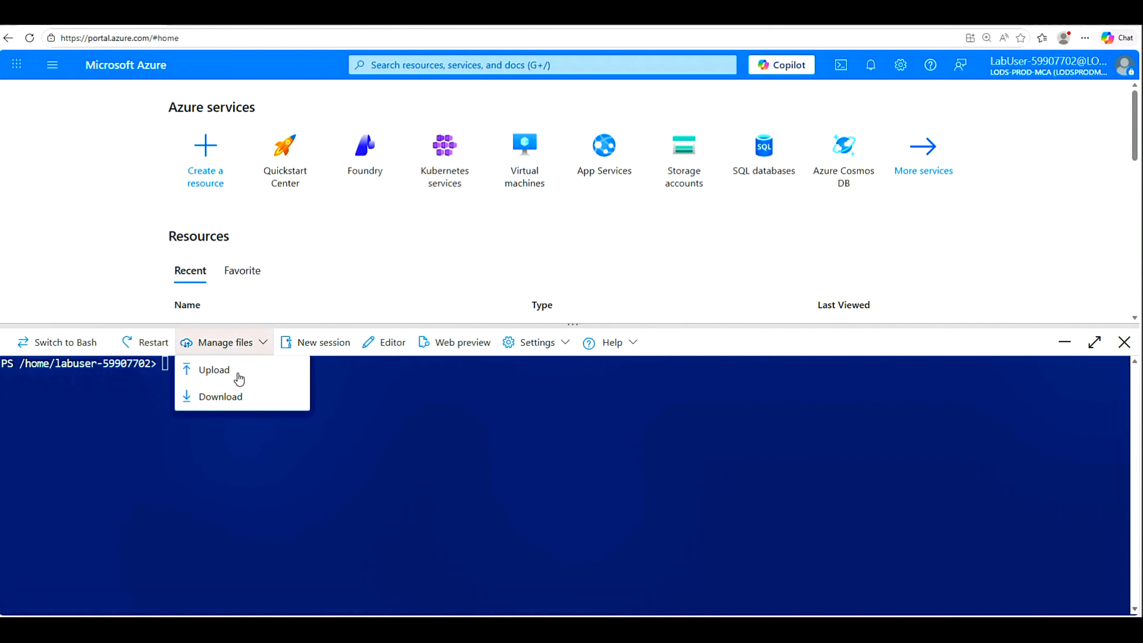
# Step: Upload azuredeploy.json and azuredeploy.parameters.json from F:\Allfiles\Exercises\M02 to Cloud Shell
pyautogui.click(220, 372)
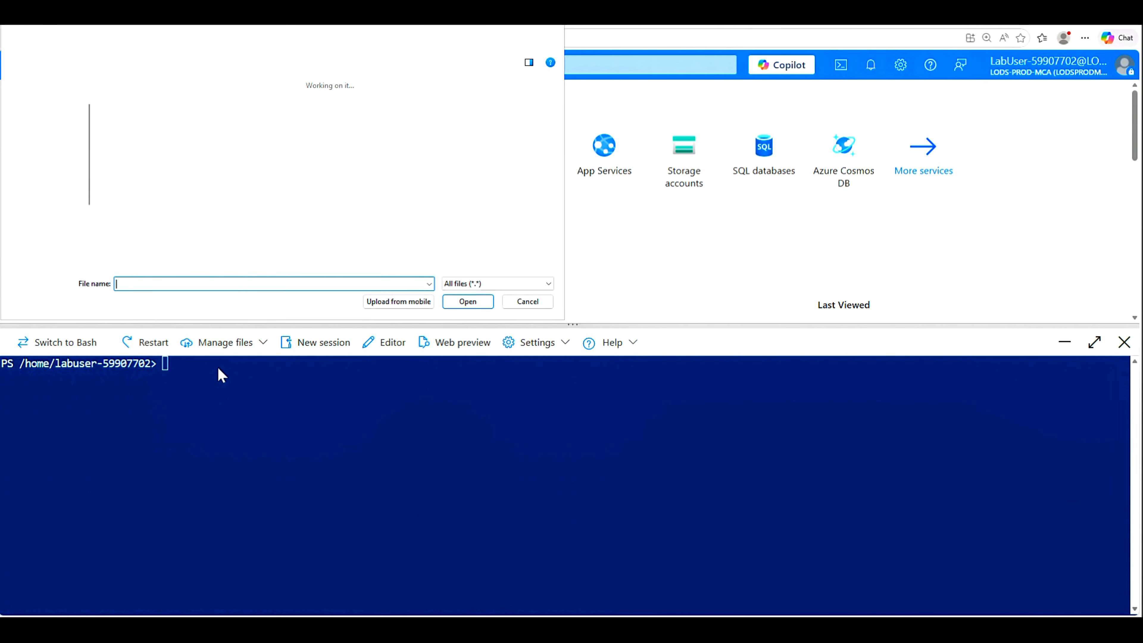
pyautogui.scroll(-2, 87, 224)
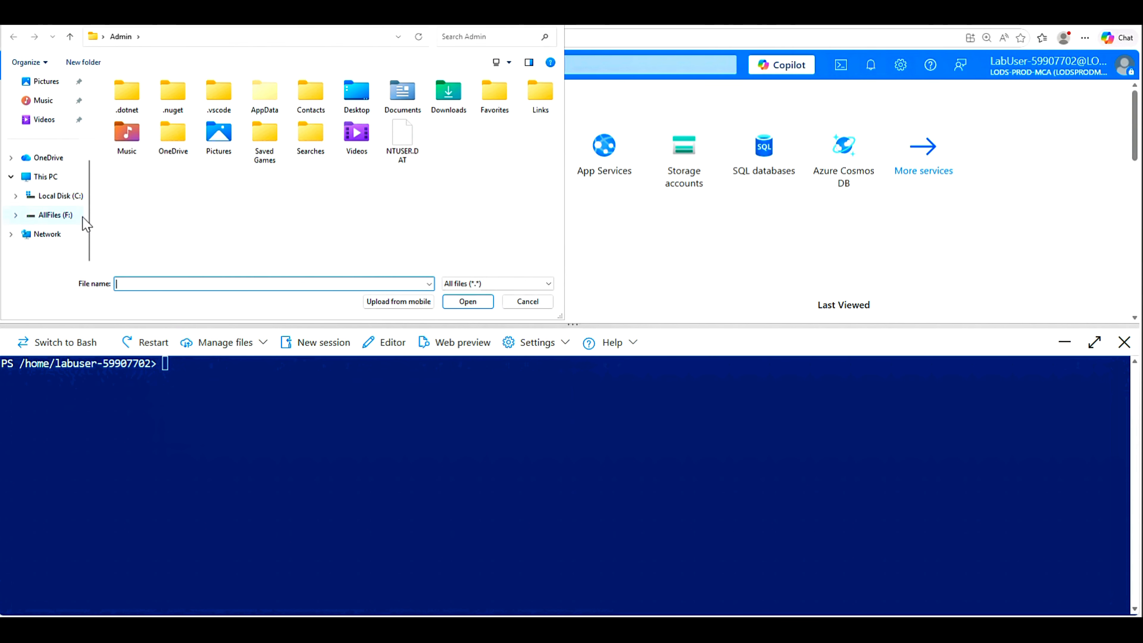
pyautogui.click(53, 221)
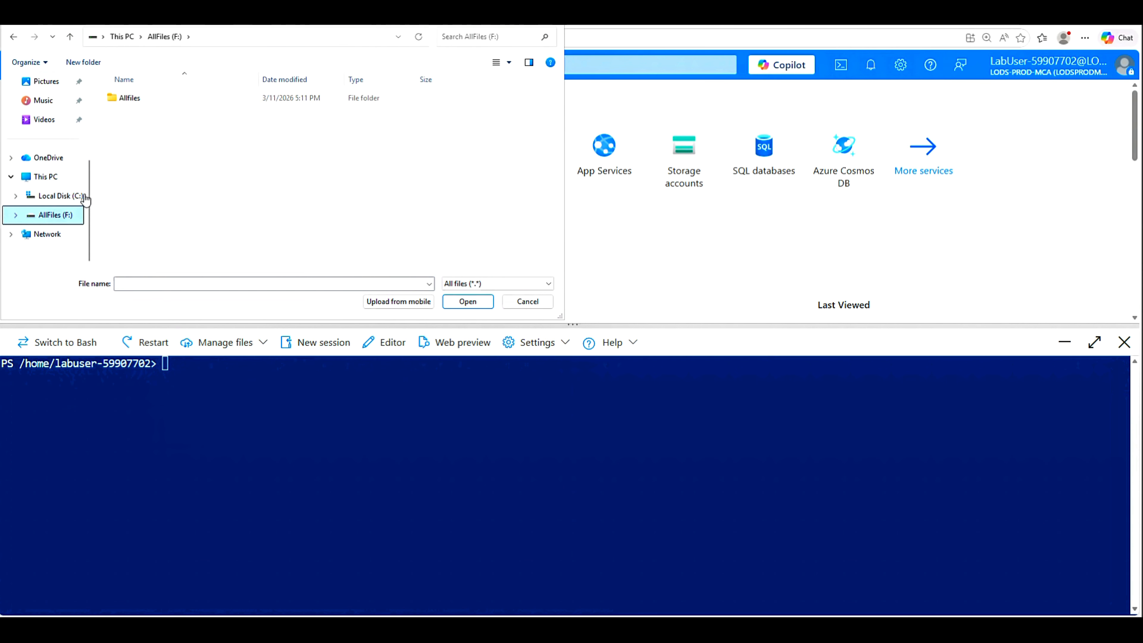
pyautogui.click(134, 102)
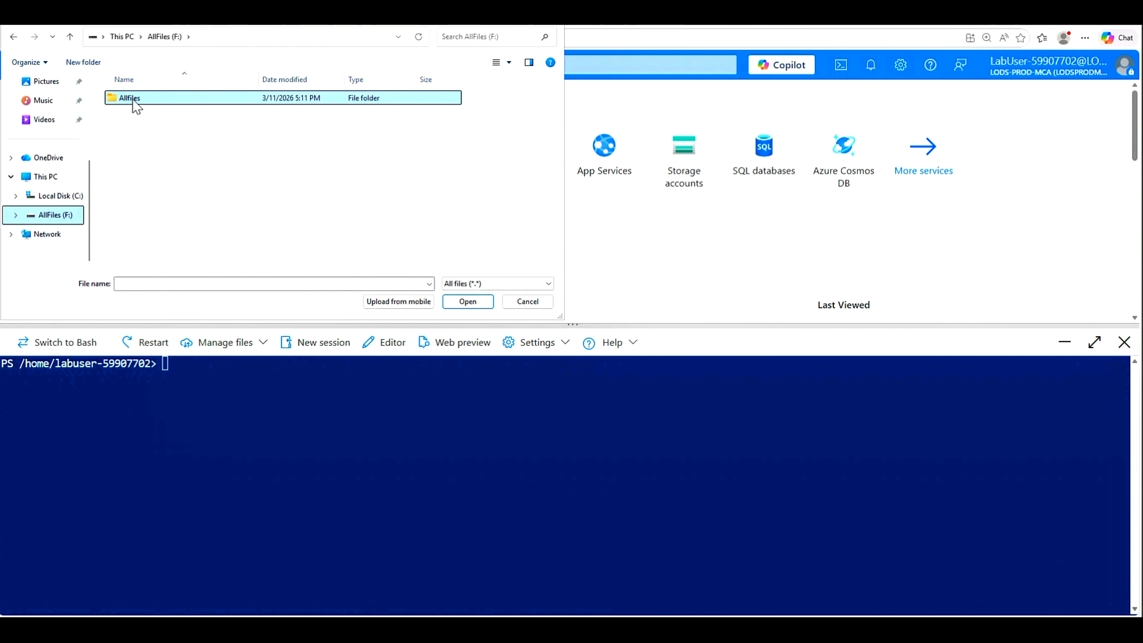
pyautogui.doubleClick(133, 102)
pyautogui.doubleClick(134, 102)
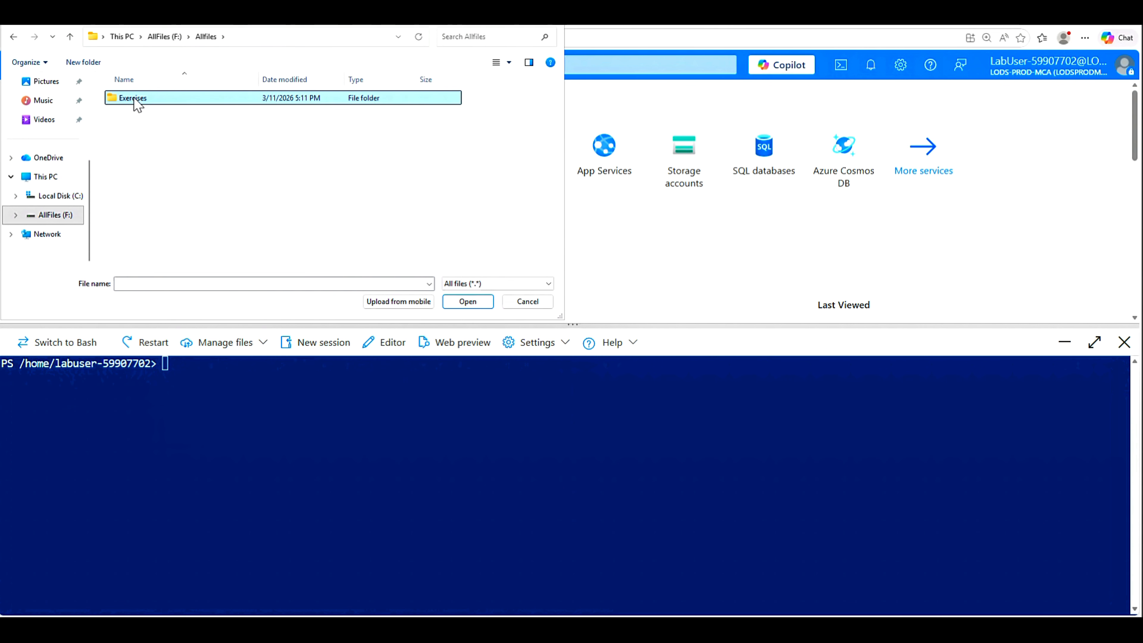
pyautogui.doubleClick(130, 118)
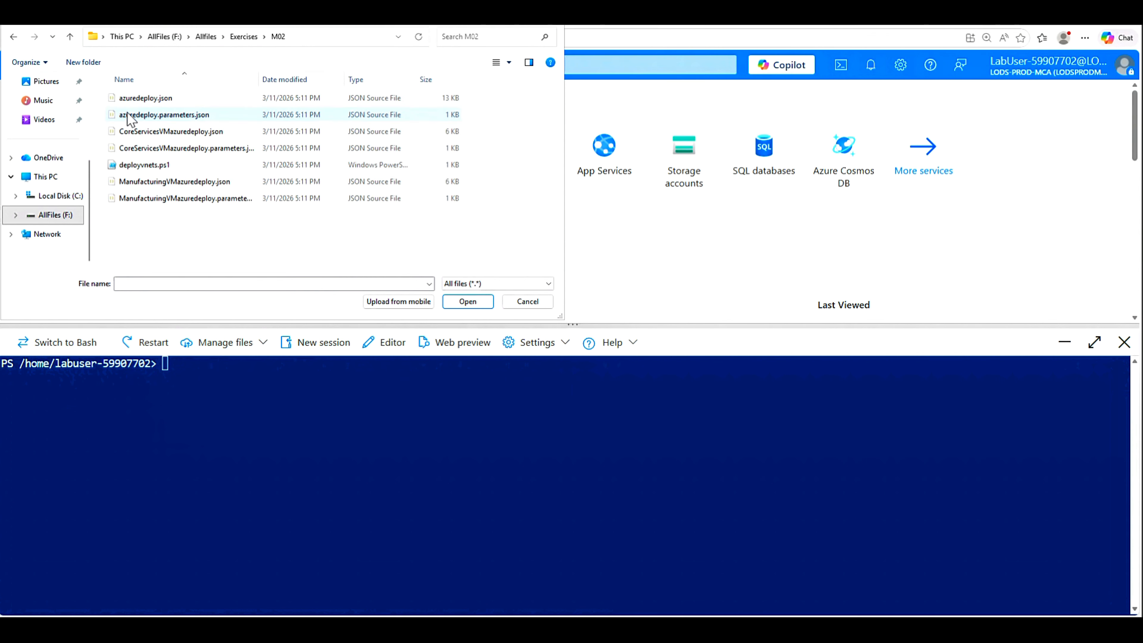
pyautogui.click(153, 100)
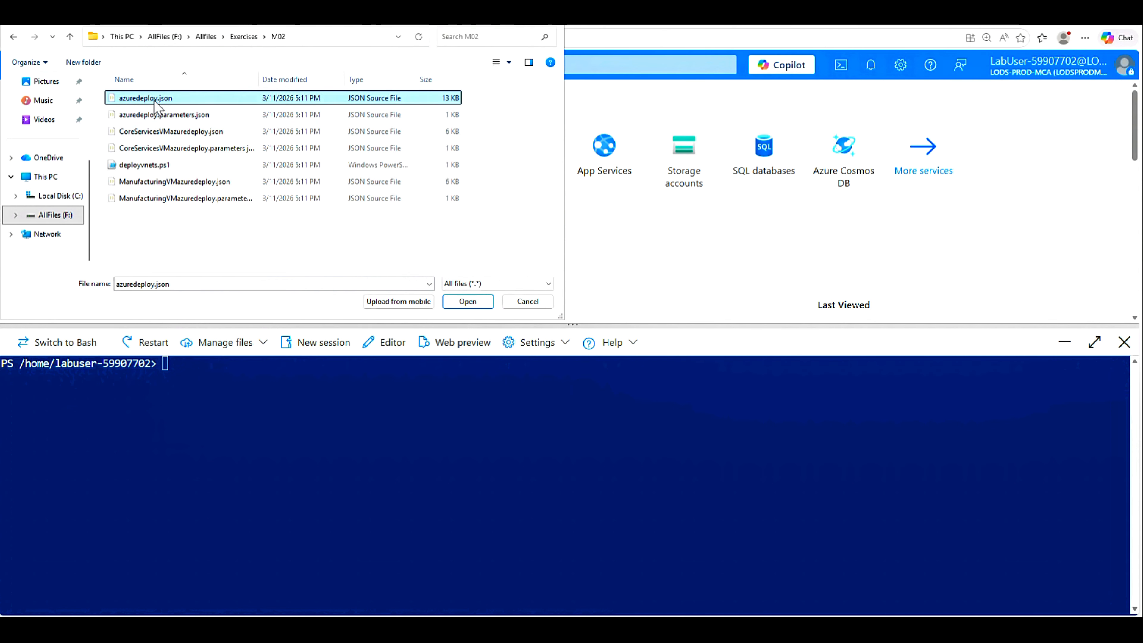
pyautogui.keyDown('ctrl'); pyautogui.click(156, 116); pyautogui.keyUp('ctrl')
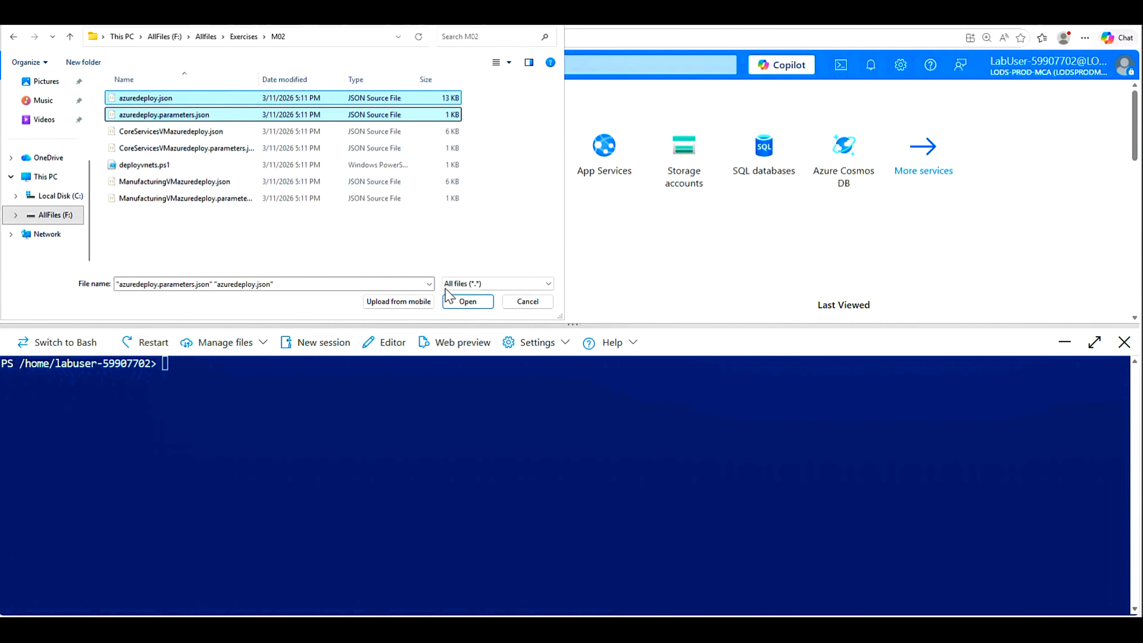
pyautogui.click(467, 302)
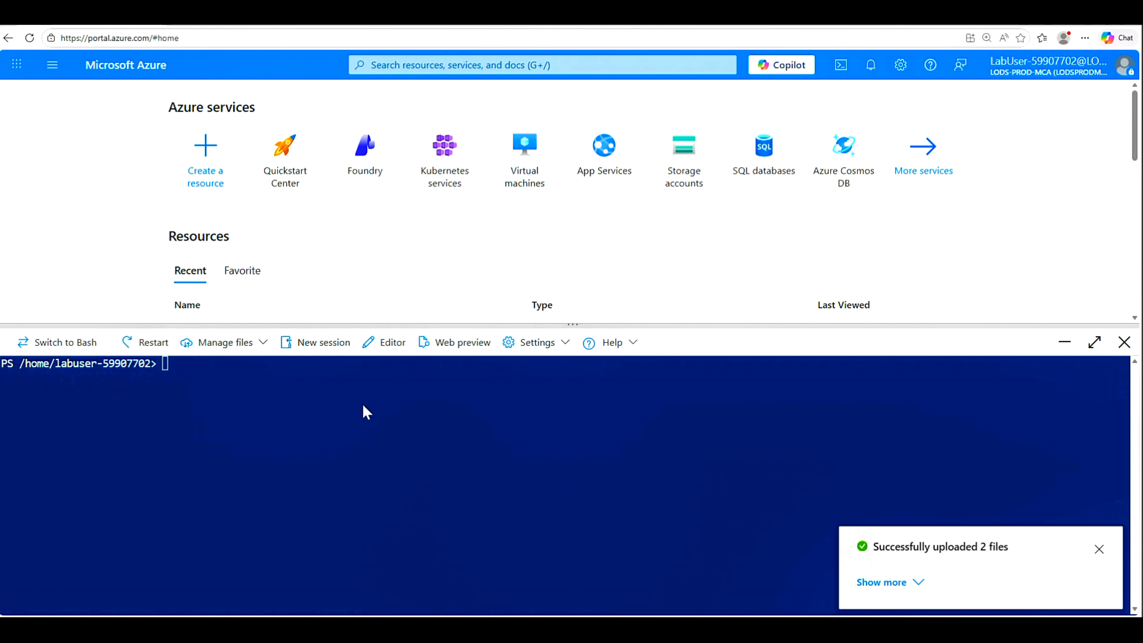
pyautogui.click(1100, 549)
# Step: List the files, create ContosoResourceGroup in eastus and deploy azuredeploy.json with its parameters
pyautogui.write('ls')
pyautogui.press('Return')
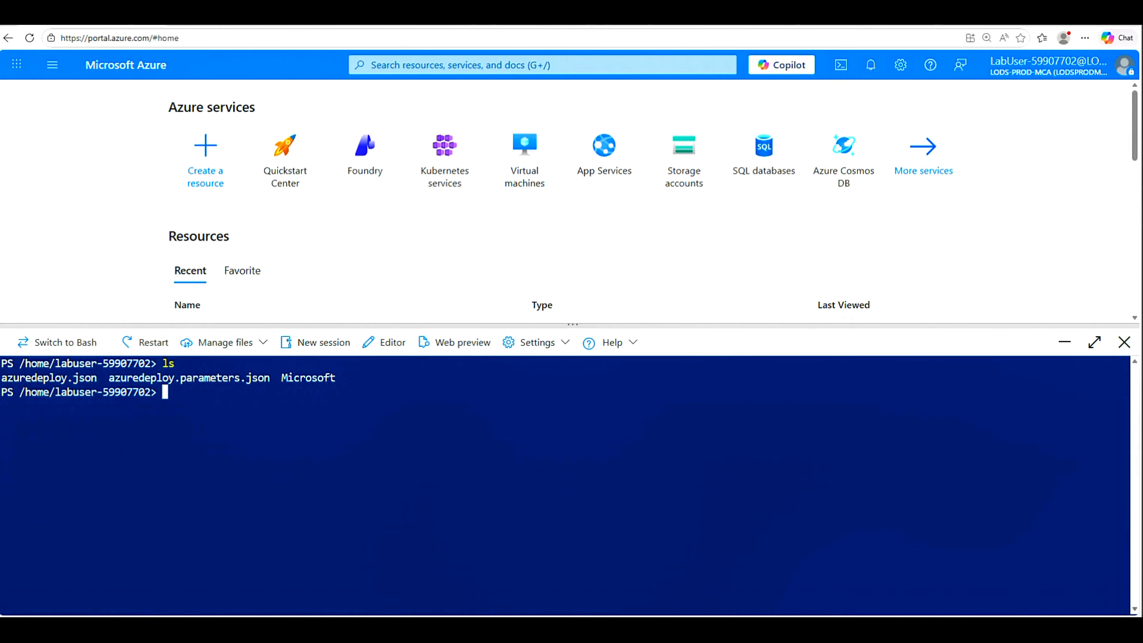
pyautogui.write('$RGName = "ContosoResourceGroup"    #create resource group if it doesnt exist')
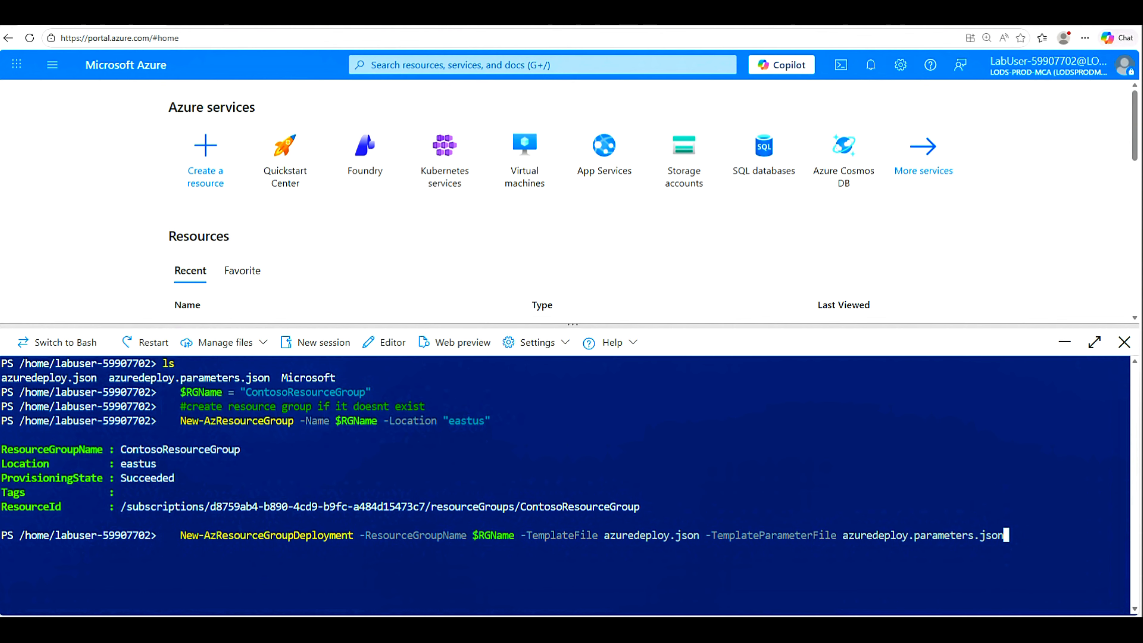
pyautogui.press('Return')
# Step: Reload the portal and dismiss the Edge app promotion and Azure welcome tour
pyautogui.rightClick(114, 19)
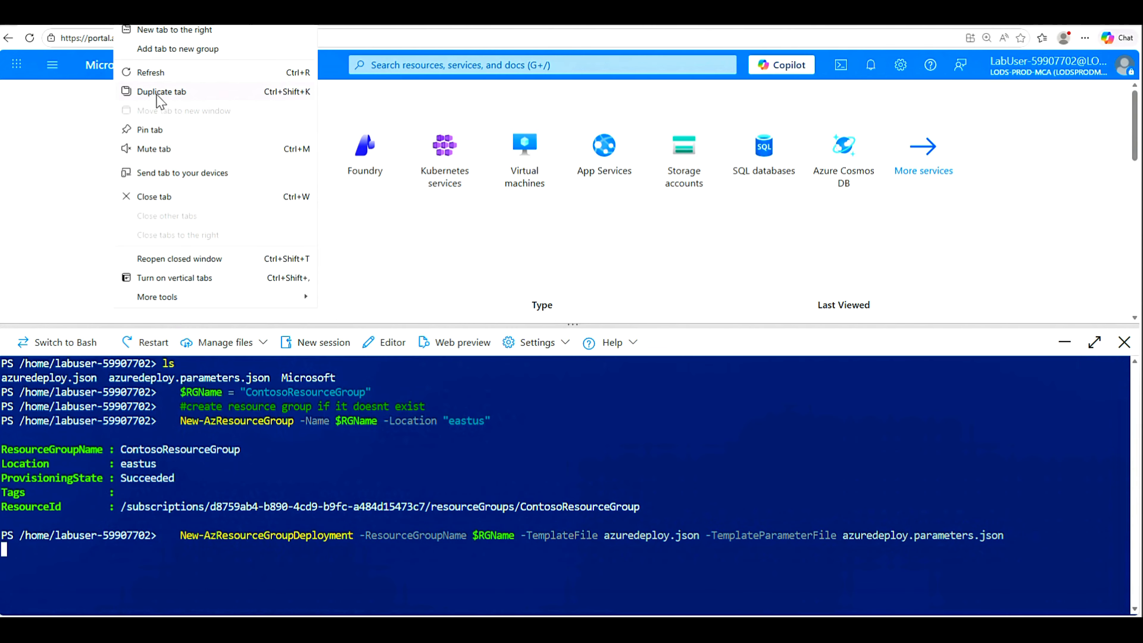
pyautogui.click(155, 92)
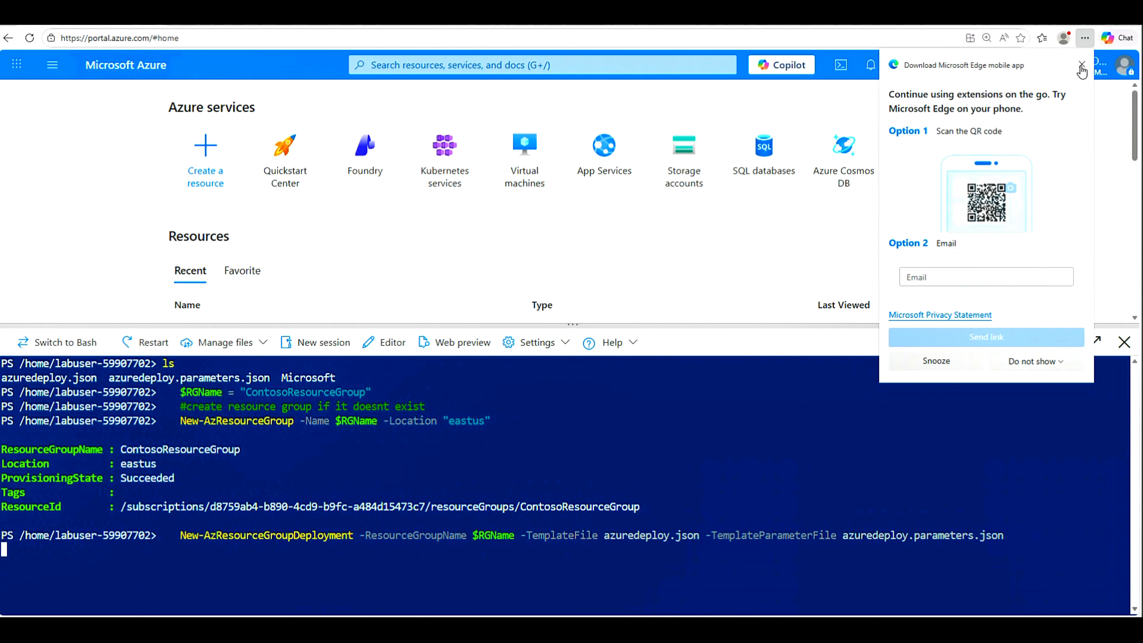
pyautogui.click(1081, 65)
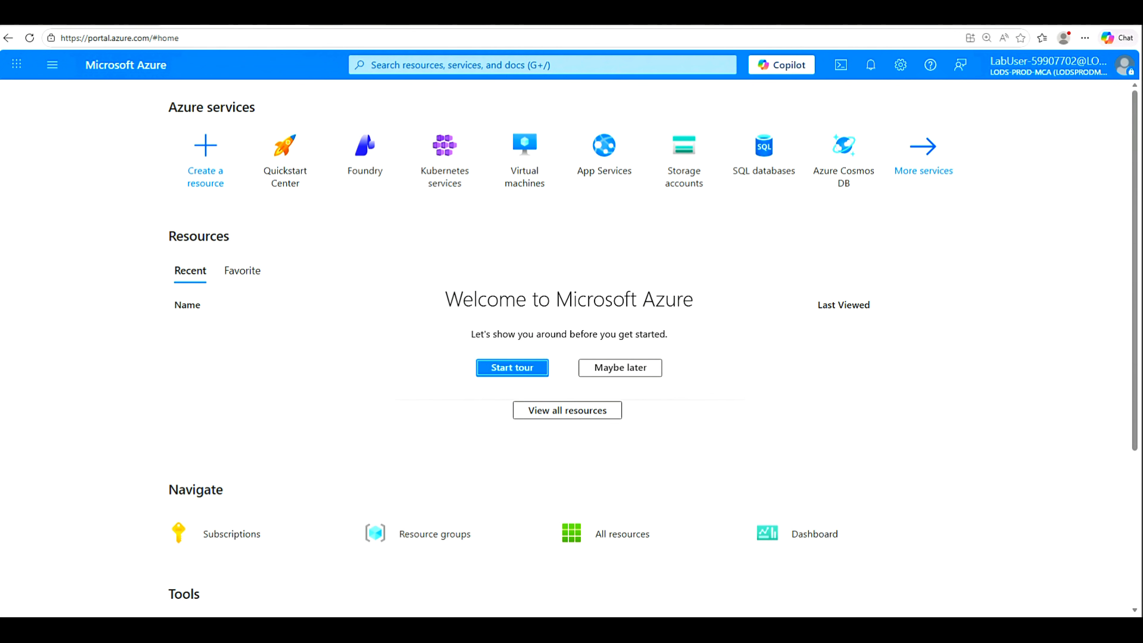
pyautogui.click(611, 372)
# Step: Open ContosoResourceGroup full-width and refresh its still-empty resource list
pyautogui.click(454, 544)
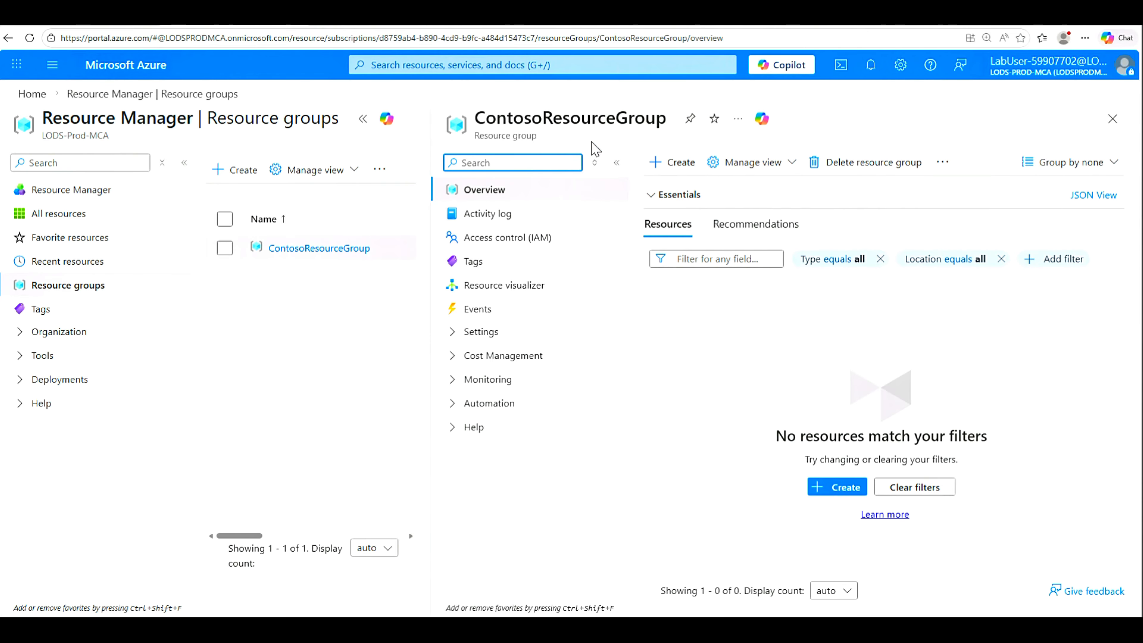
pyautogui.click(363, 120)
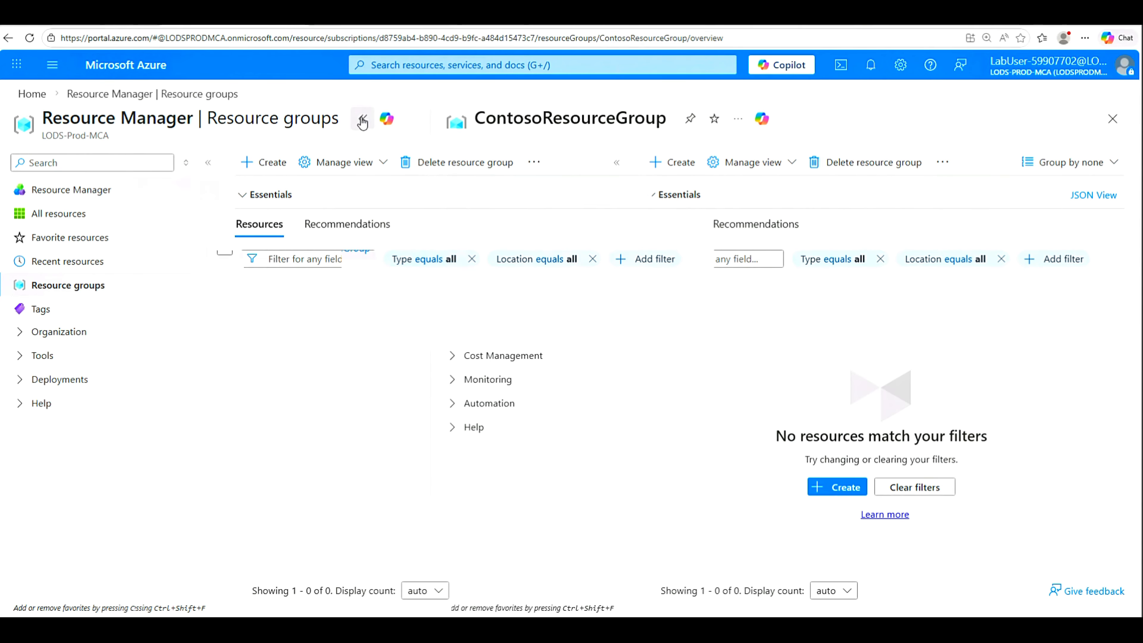
pyautogui.click(552, 170)
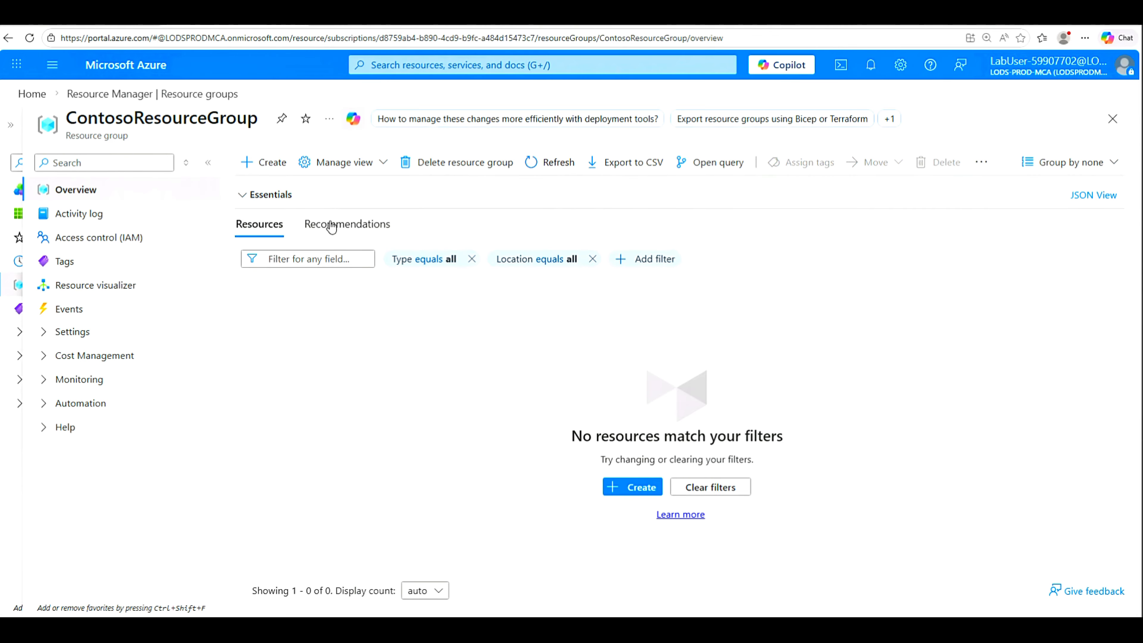
# Step: Refresh ContosoResourceGroup and review CoreServicesVnet's subnets
pyautogui.click(551, 167)
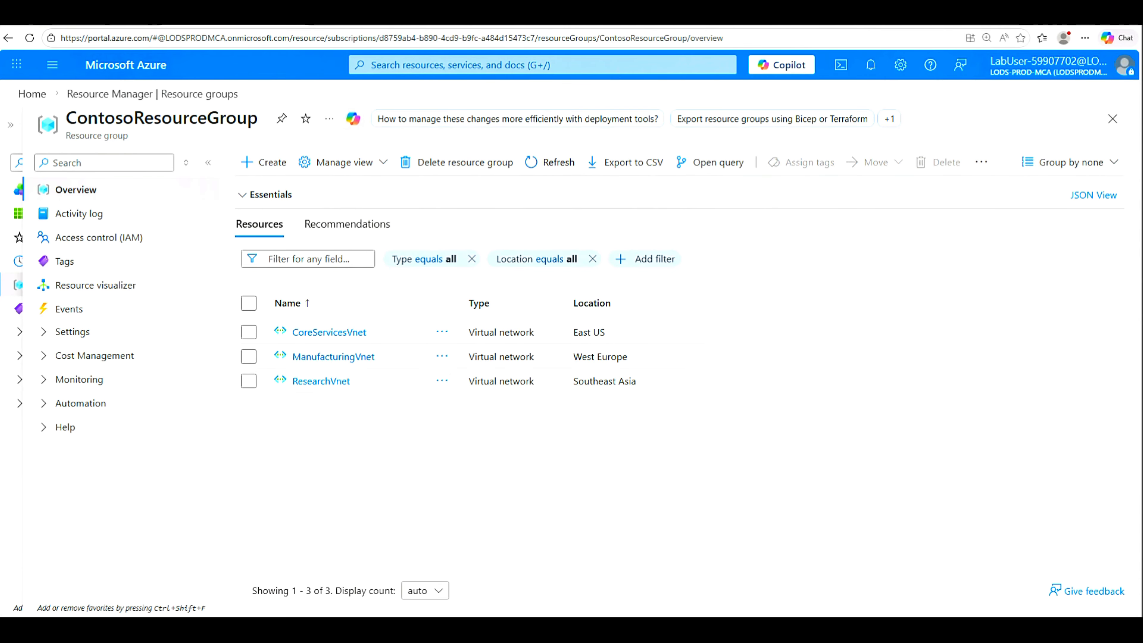
pyautogui.click(324, 334)
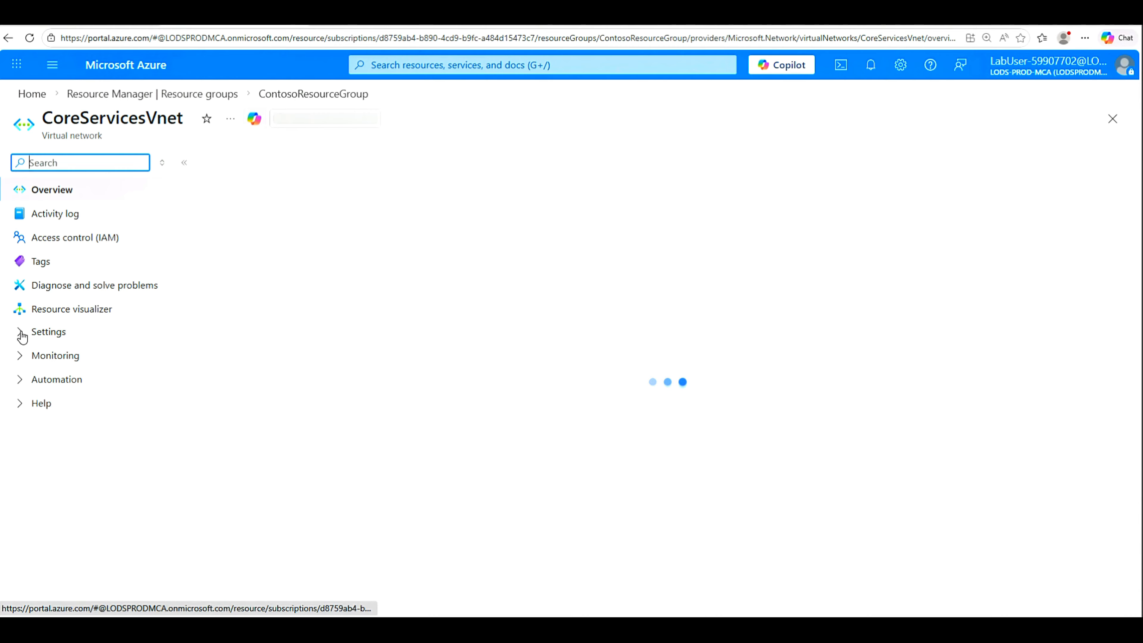
pyautogui.click(23, 332)
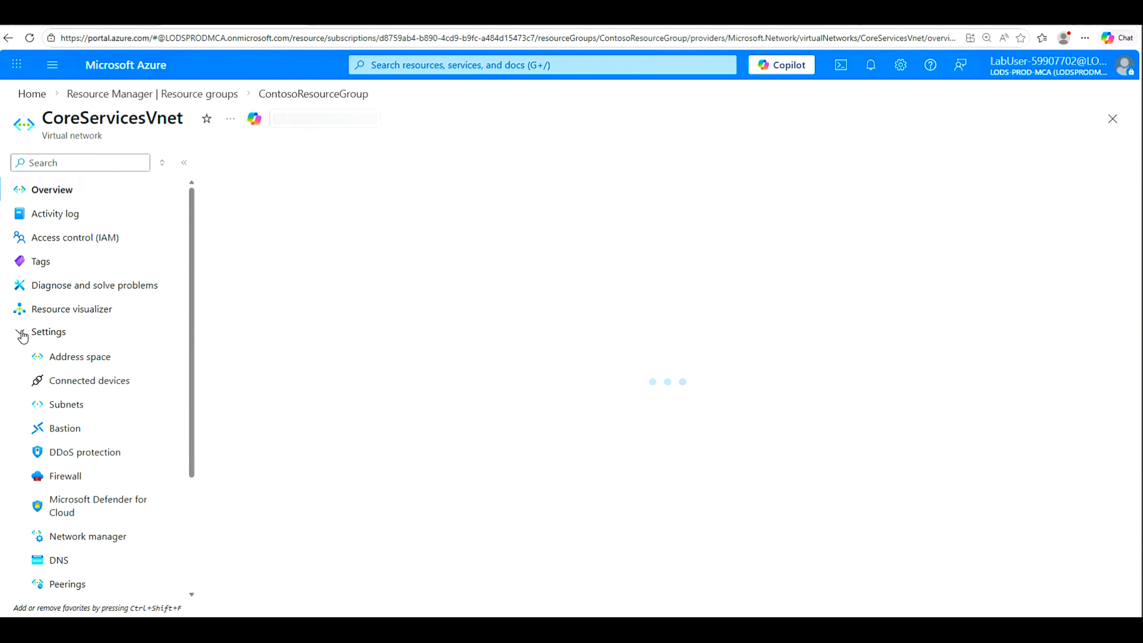
pyautogui.click(67, 405)
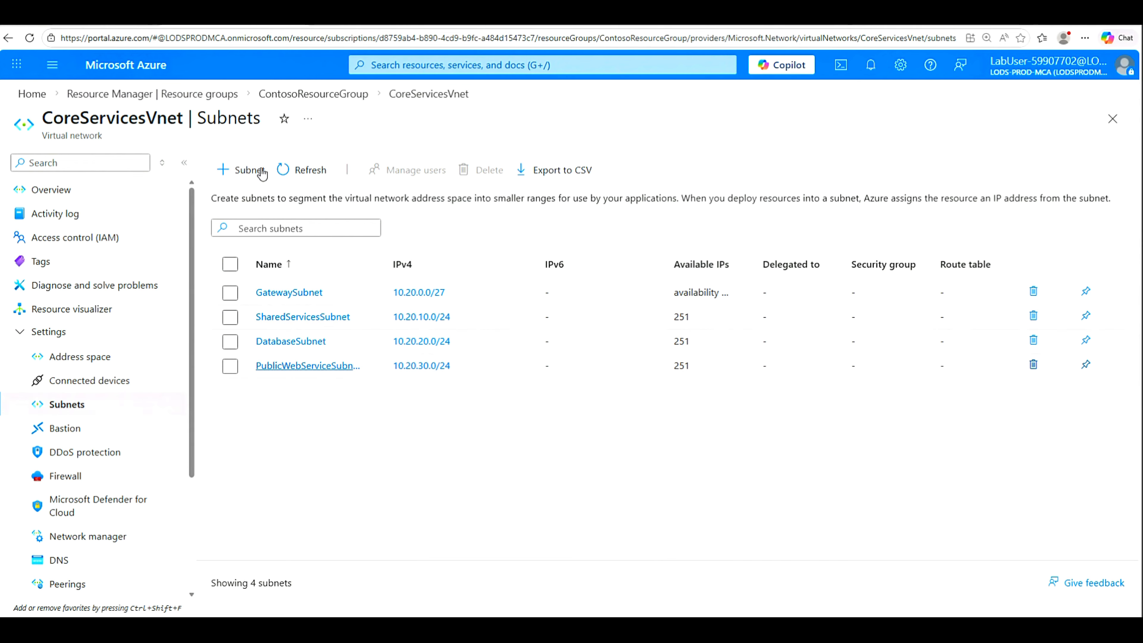
pyautogui.click(8, 38)
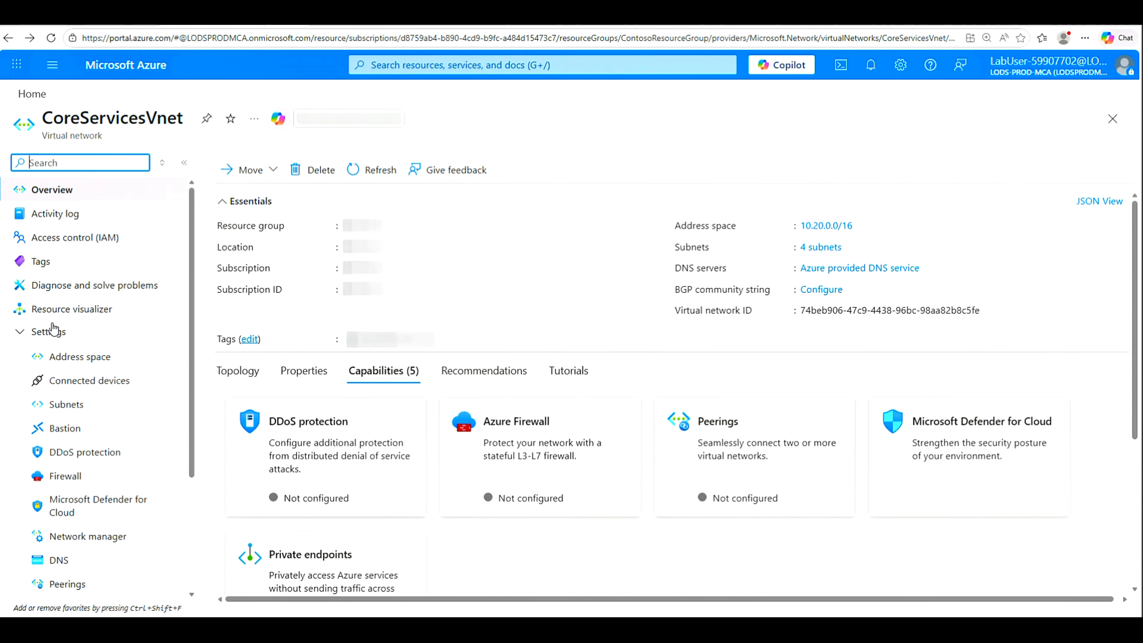
pyautogui.click(382, 66)
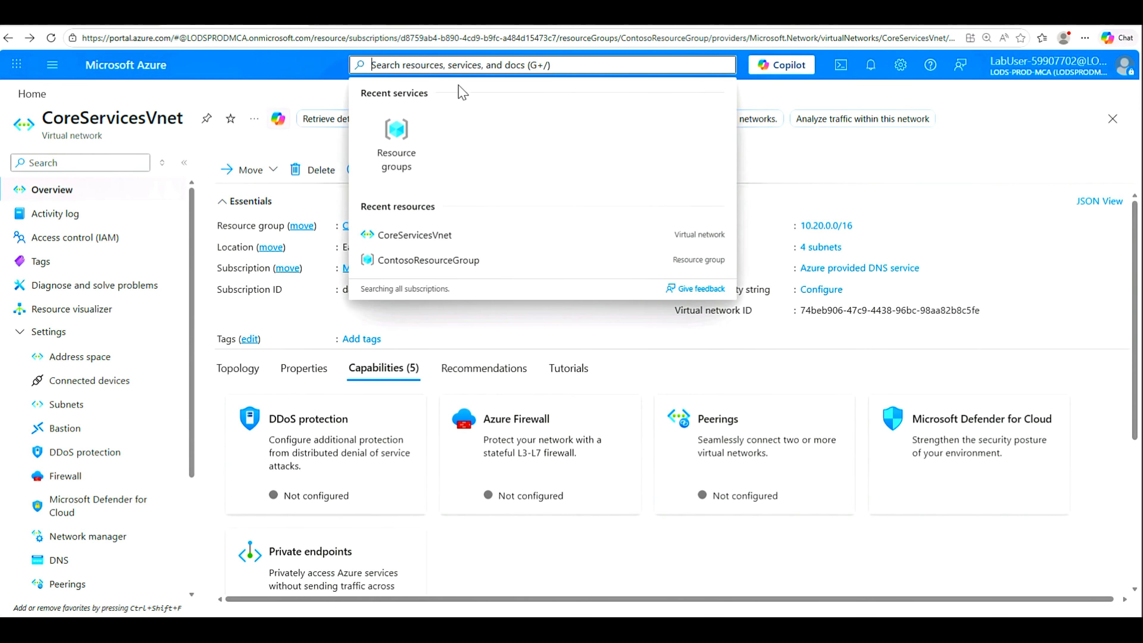
pyautogui.click(9, 37)
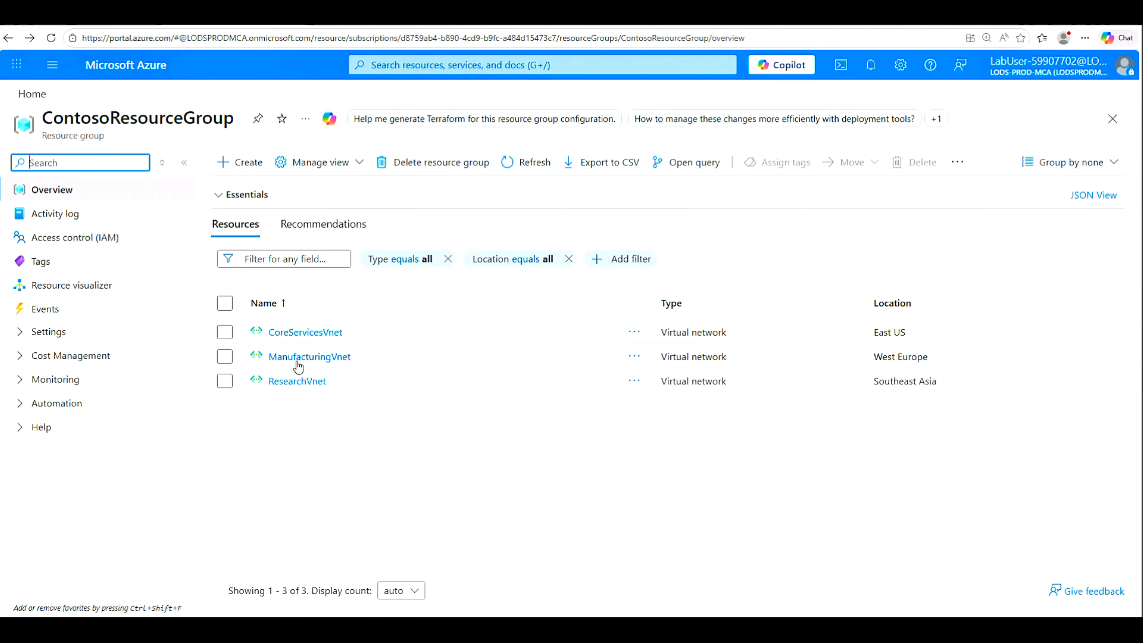
# Step: Review the subnets of ManufacturingVnet and ResearchVnet
pyautogui.click(298, 359)
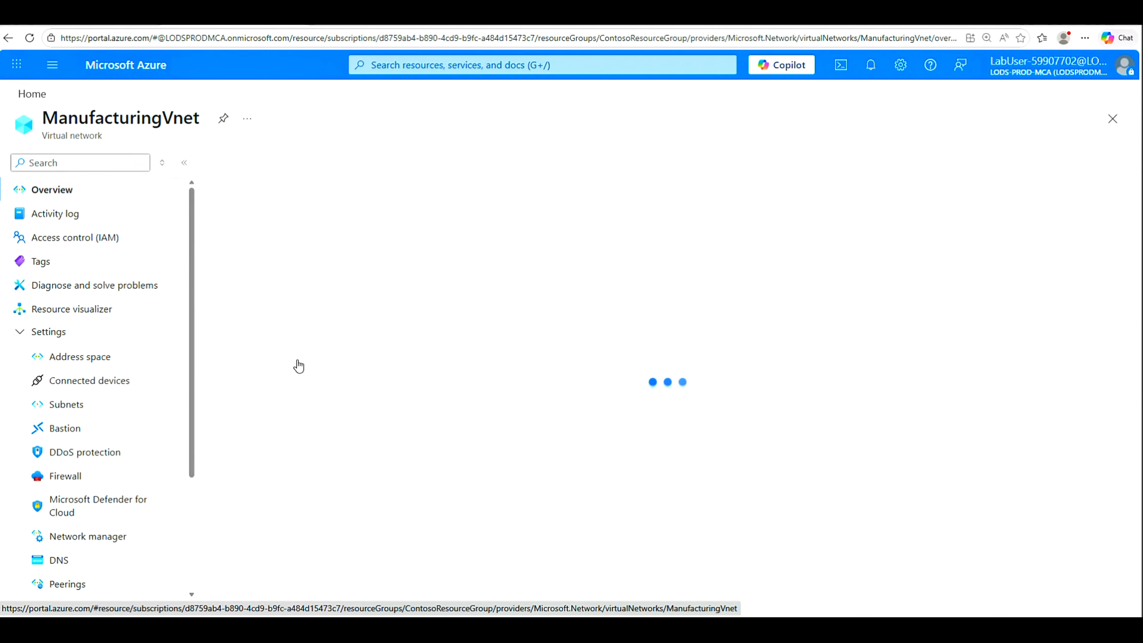
pyautogui.click(64, 404)
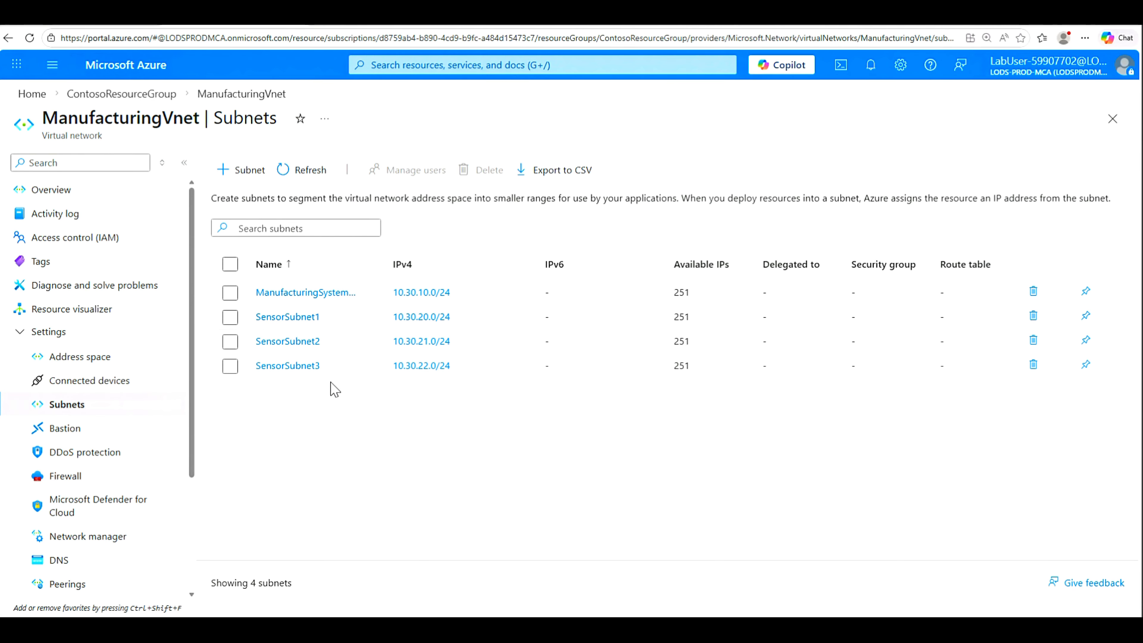
pyautogui.click(8, 37)
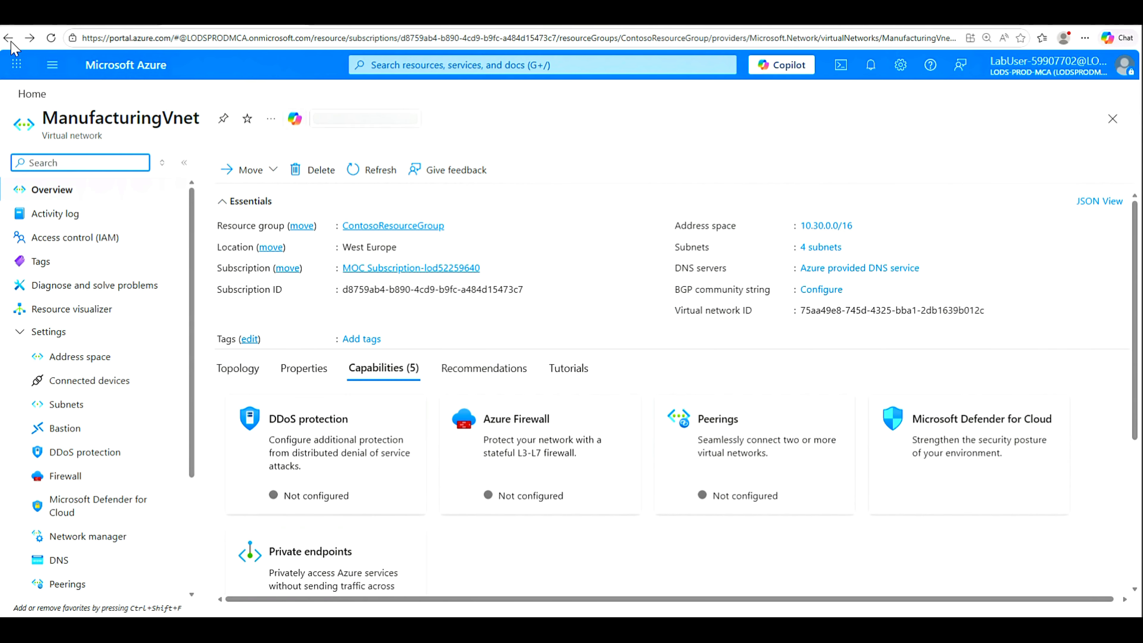
pyautogui.click(9, 38)
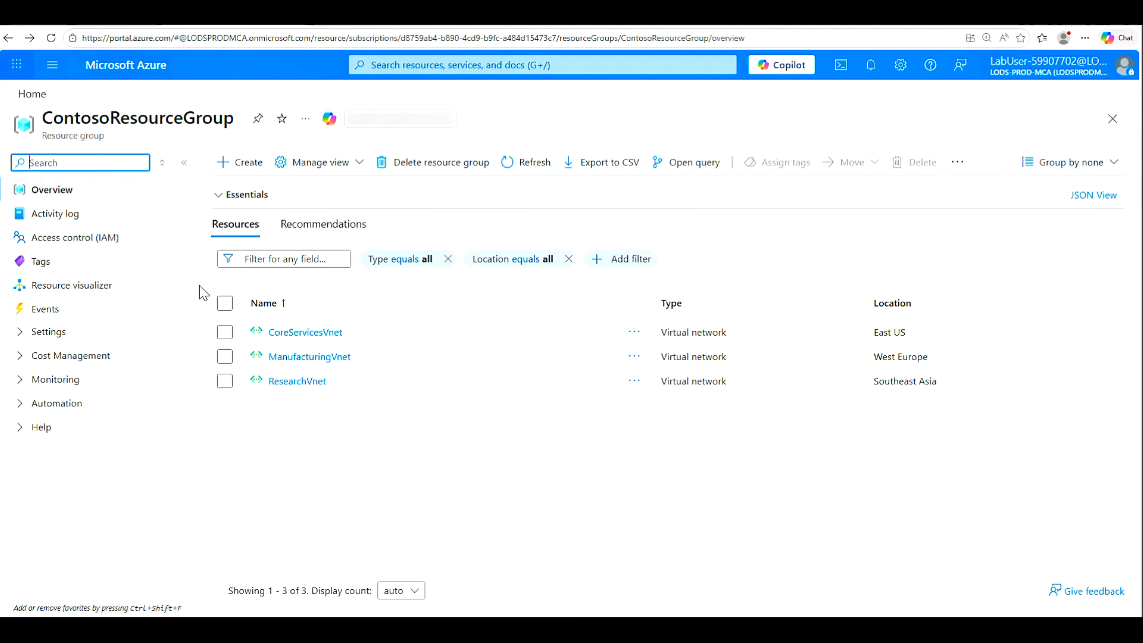
pyautogui.click(288, 382)
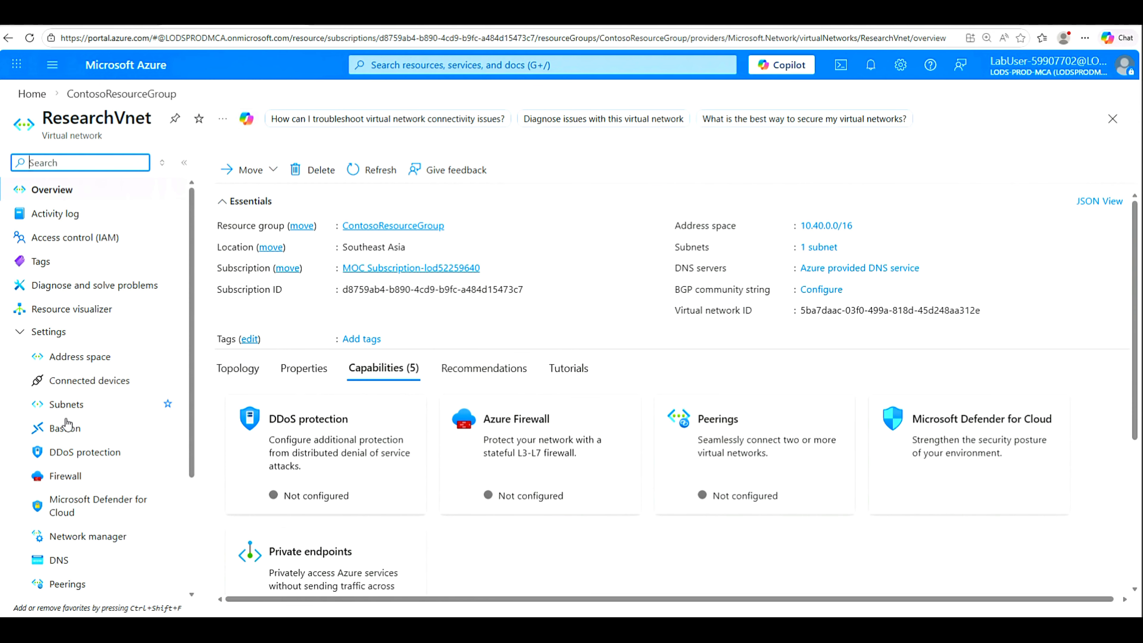
pyautogui.click(65, 404)
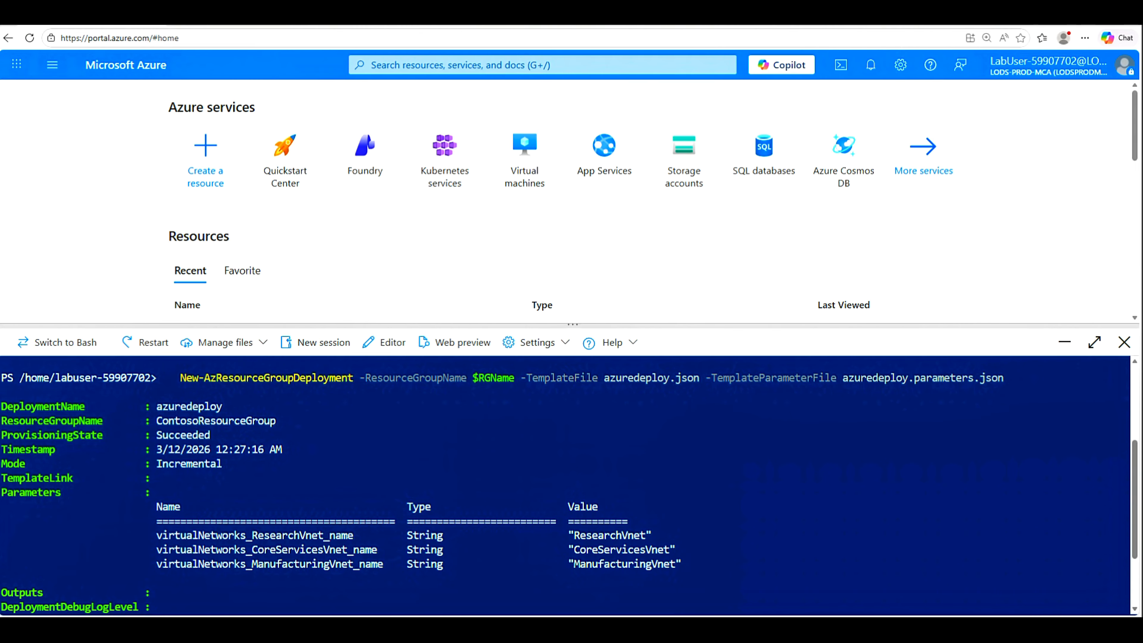
# Step: Run clear in the PowerShell terminal and choose Manage files > Upload
pyautogui.press('Return')
pyautogui.press('Return')
pyautogui.press('Return')
pyautogui.press('Return')
pyautogui.press('Return')
pyautogui.press('Return')
pyautogui.press('Return')
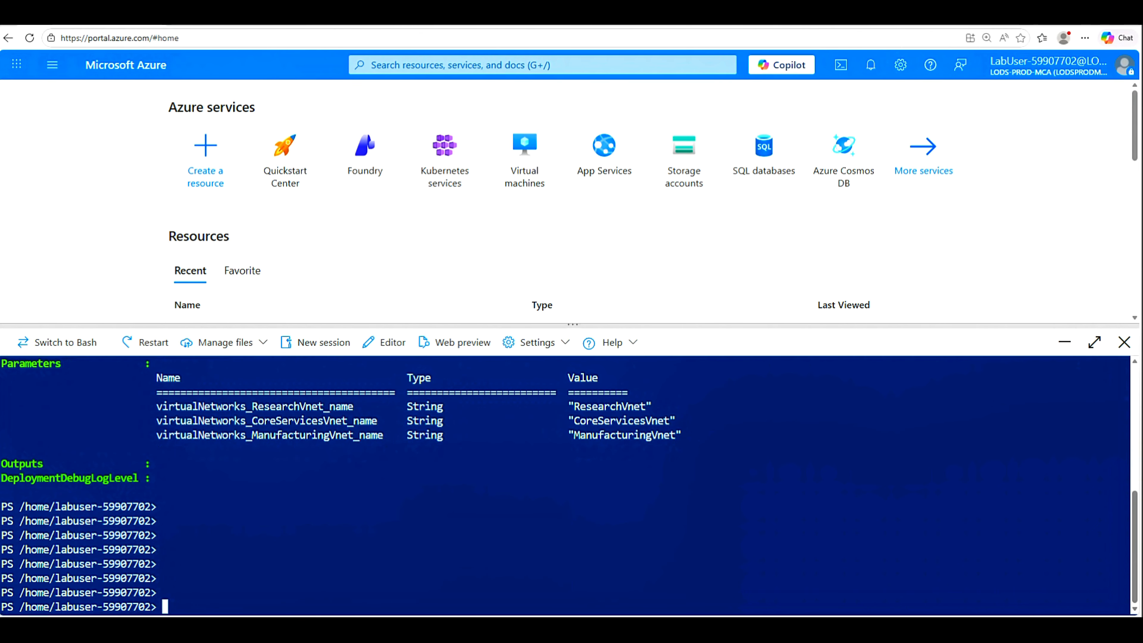
pyautogui.write('clear')
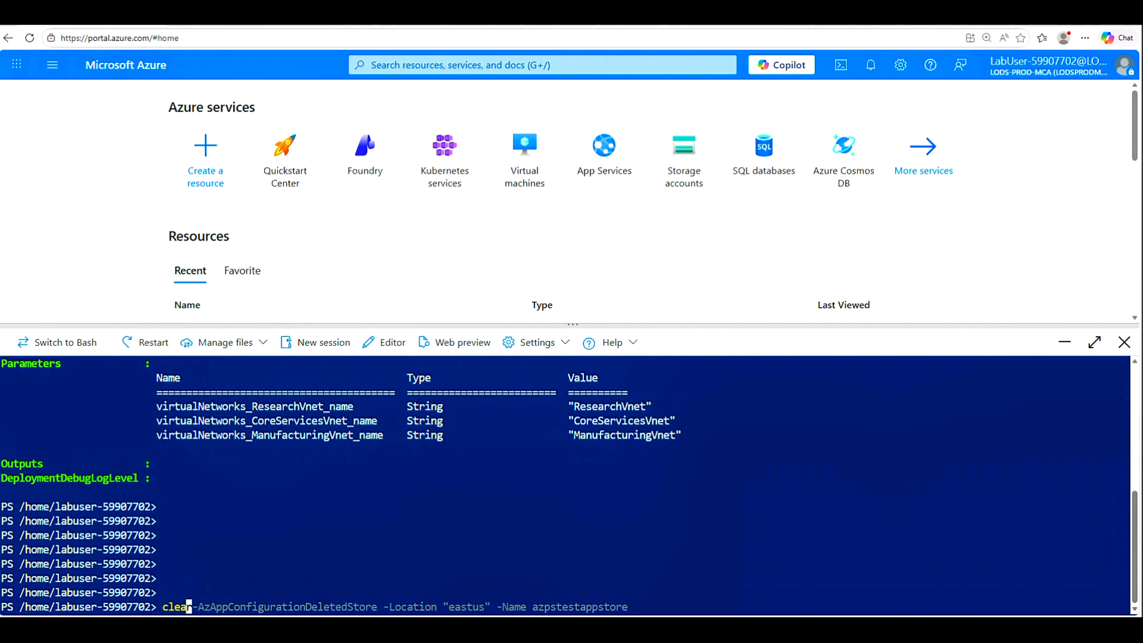
pyautogui.press('Return')
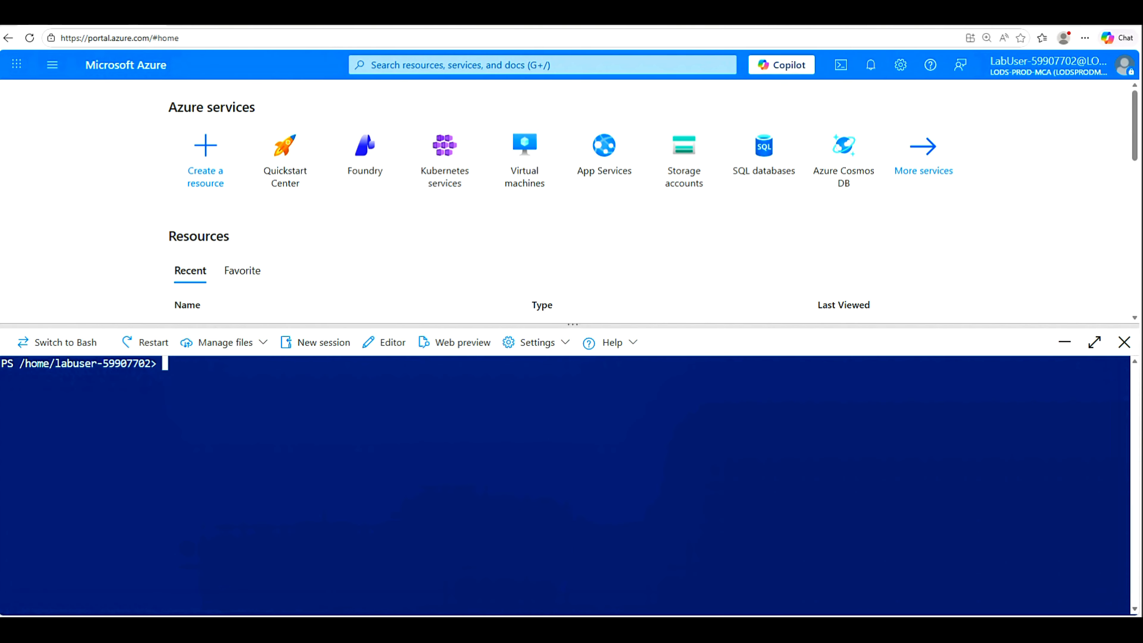
pyautogui.click(261, 347)
pyautogui.click(227, 372)
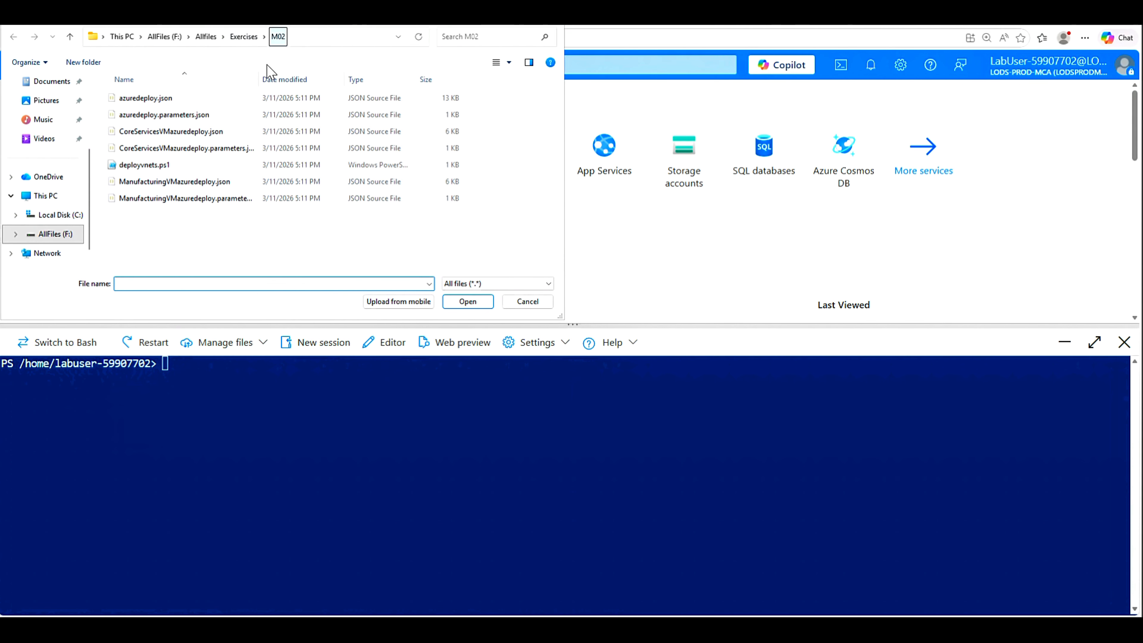
# Step: Upload CoreServicesVMazuredeploy.json and CoreServicesVMazuredeploy.parameters.json to Cloud Shell
pyautogui.click(161, 131)
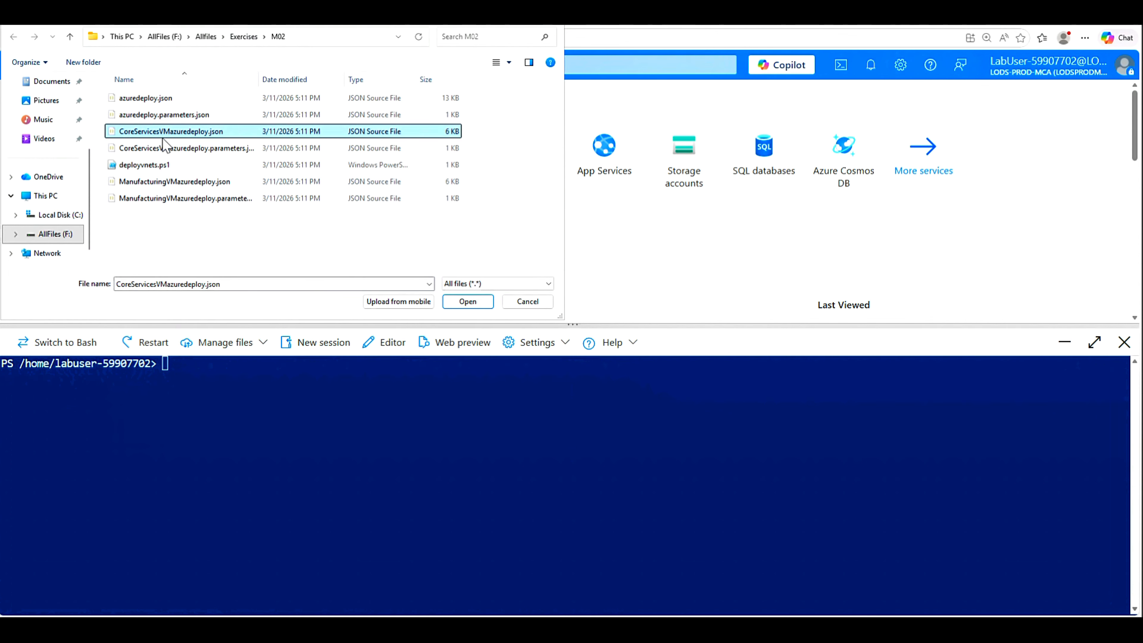
pyautogui.keyDown('ctrl'); pyautogui.click(156, 148); pyautogui.keyUp('ctrl')
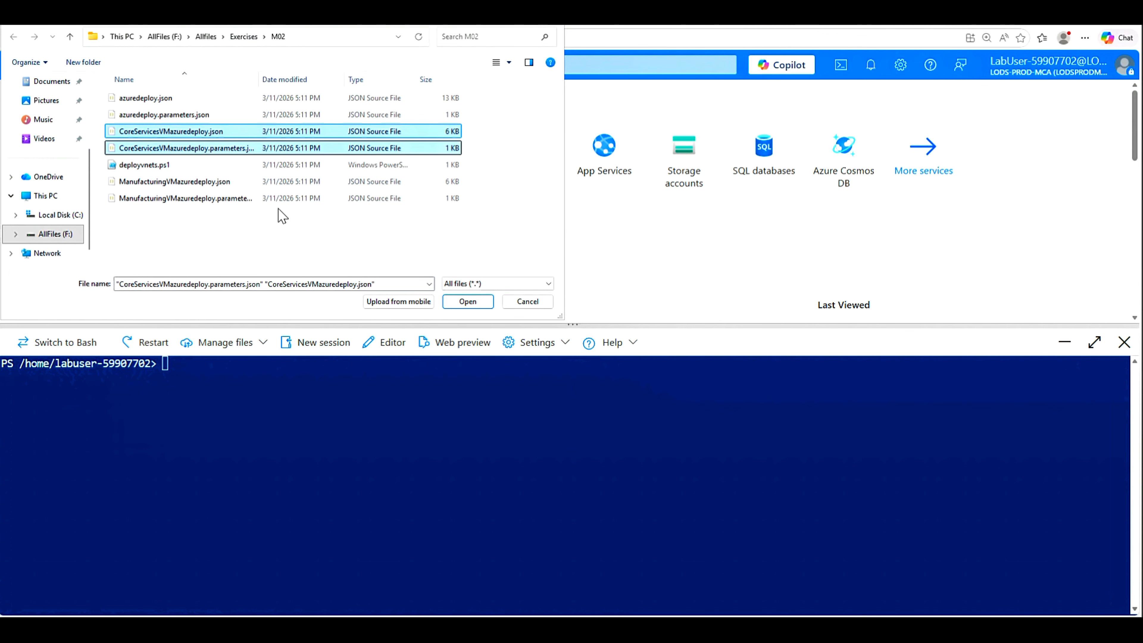
pyautogui.click(464, 301)
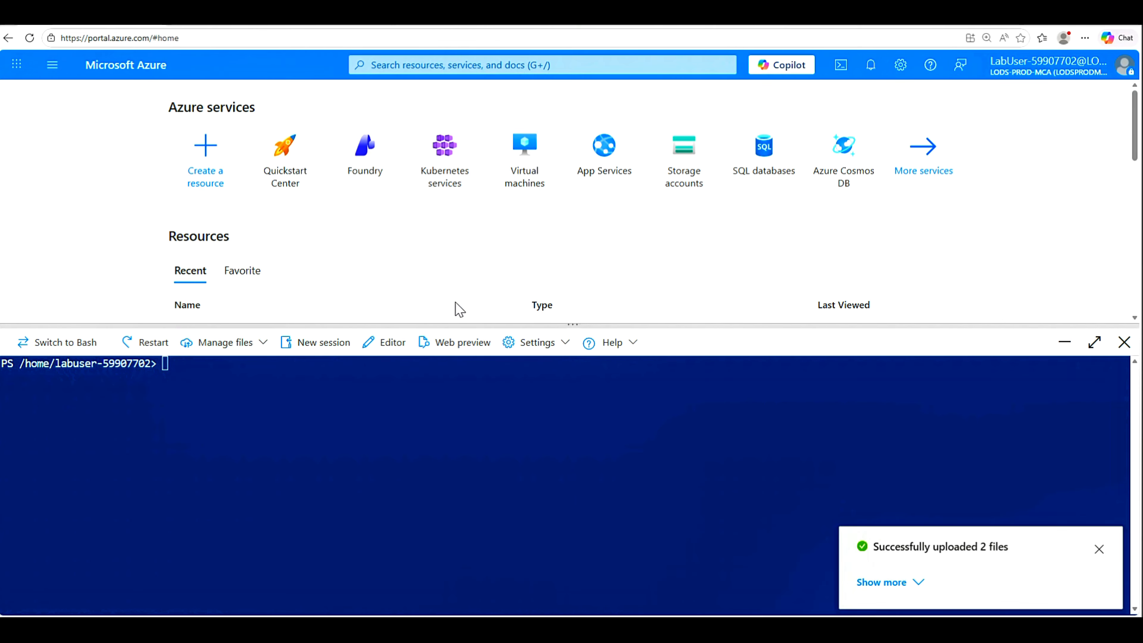
pyautogui.click(1099, 549)
# Step: Confirm both CoreServicesVM files with ls and paste the deployment commands
pyautogui.click(165, 363)
pyautogui.write('ls')
pyautogui.press('Return')
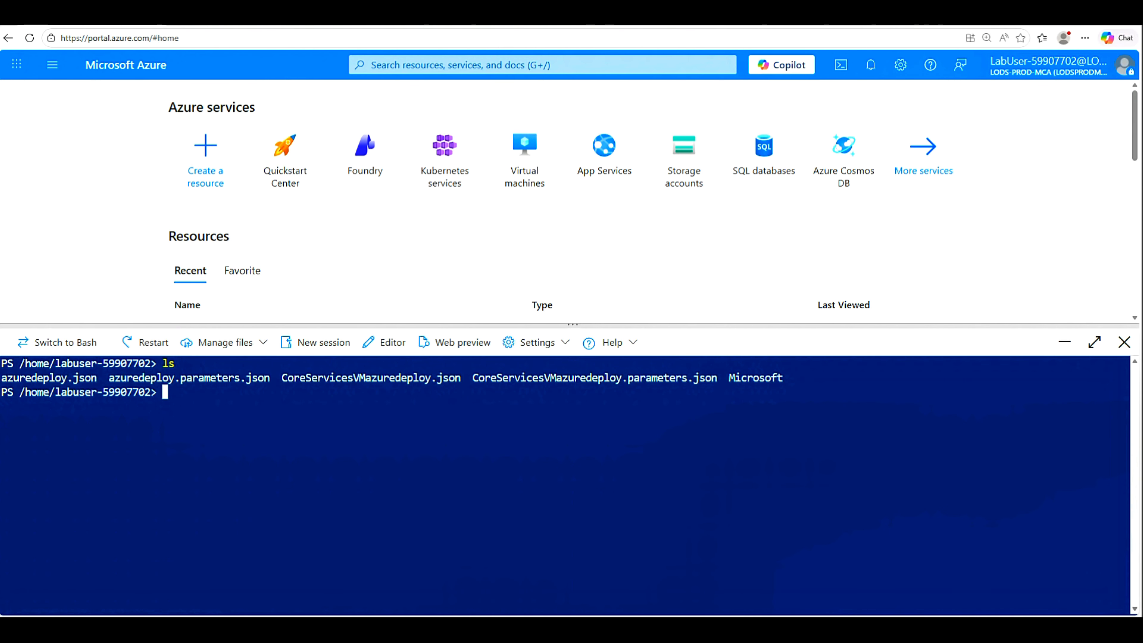
pyautogui.doubleClick(371, 377)
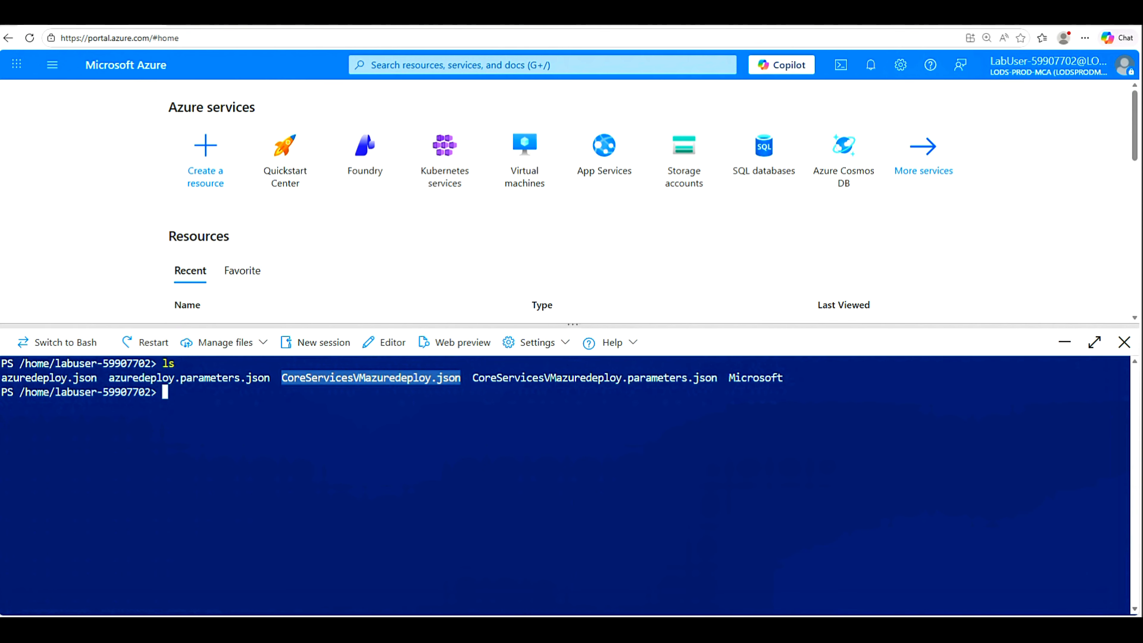
pyautogui.doubleClick(595, 378)
pyautogui.click(595, 378)
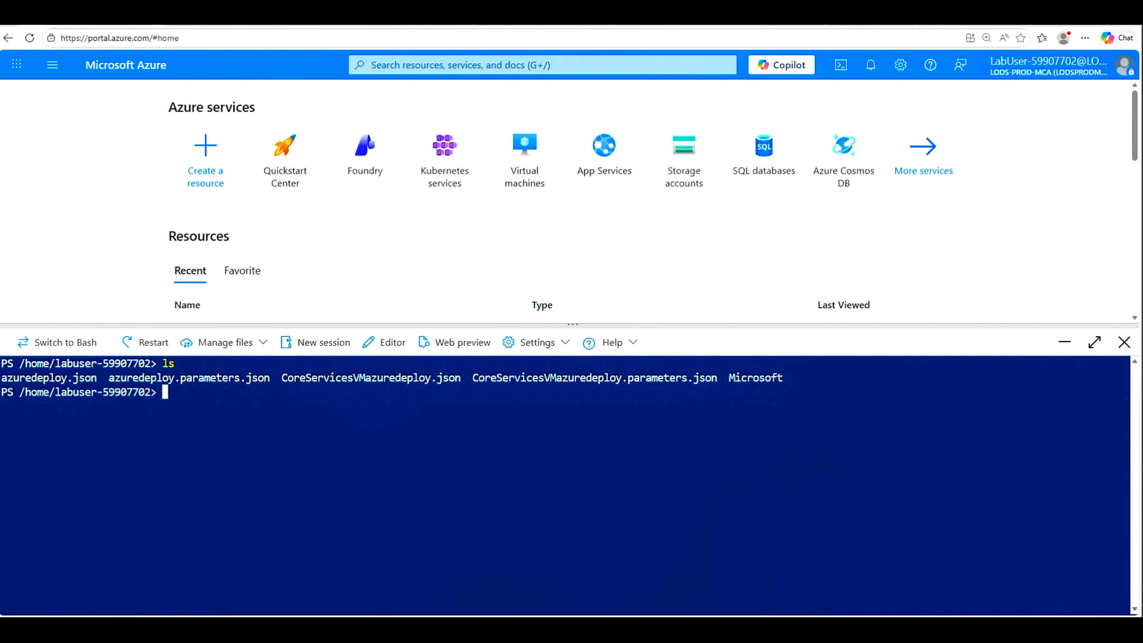
pyautogui.write('$RGName = "ContosoResourceGroup"     New-AzRes')
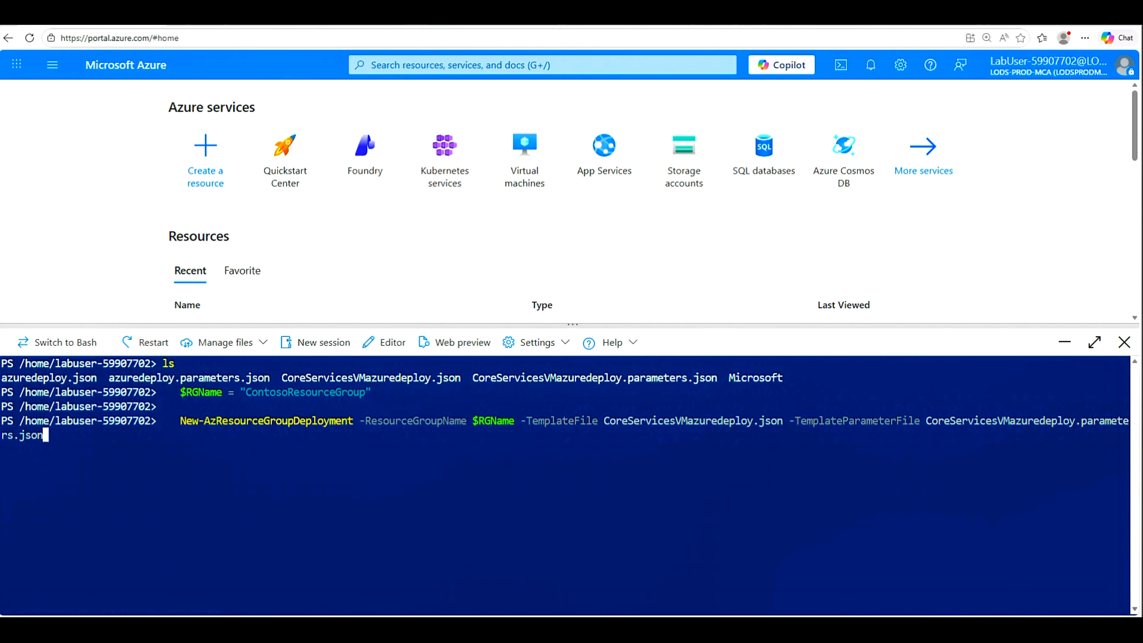
# Step: Run the CoreServicesVM deployment into ContosoResourceGroup and launch Notepad from Windows search
pyautogui.press('Return')
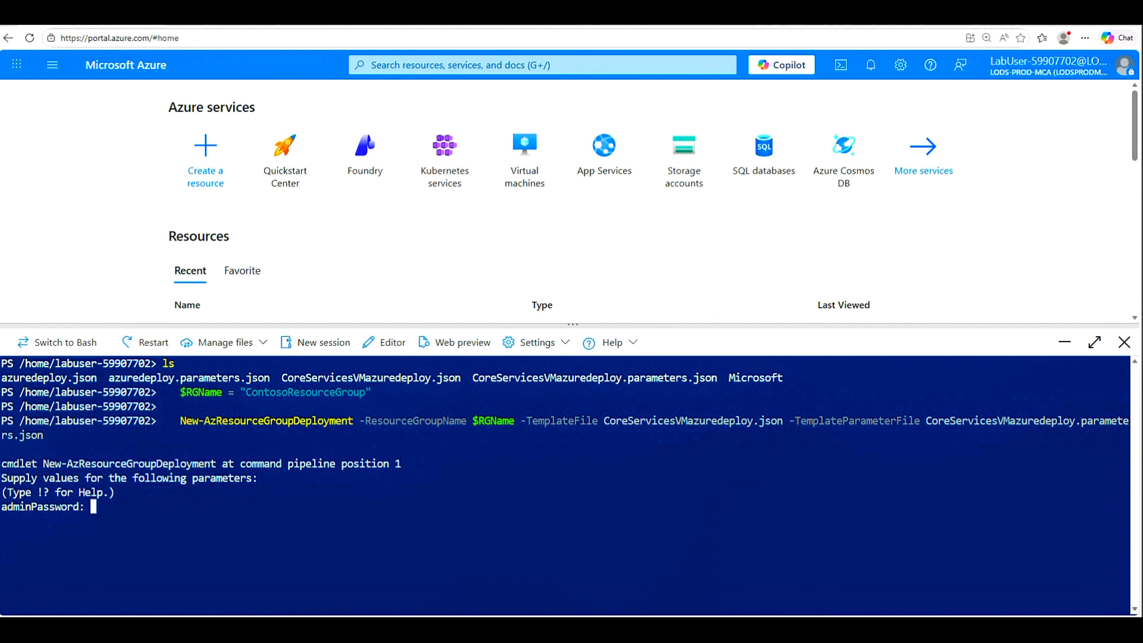
pyautogui.press('super')
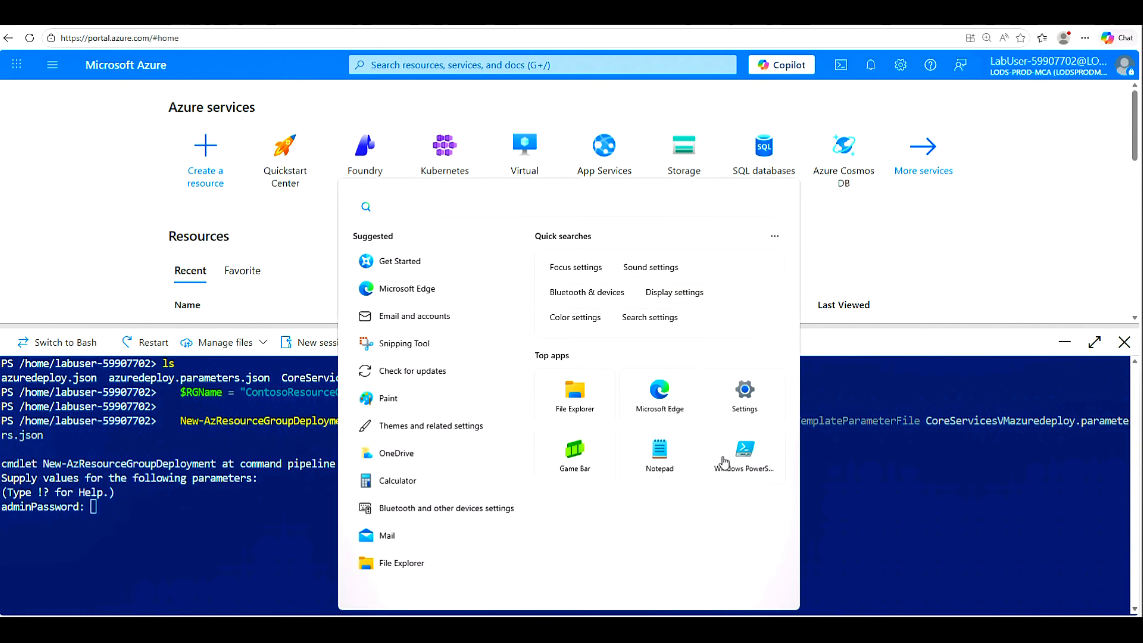
pyautogui.click(663, 460)
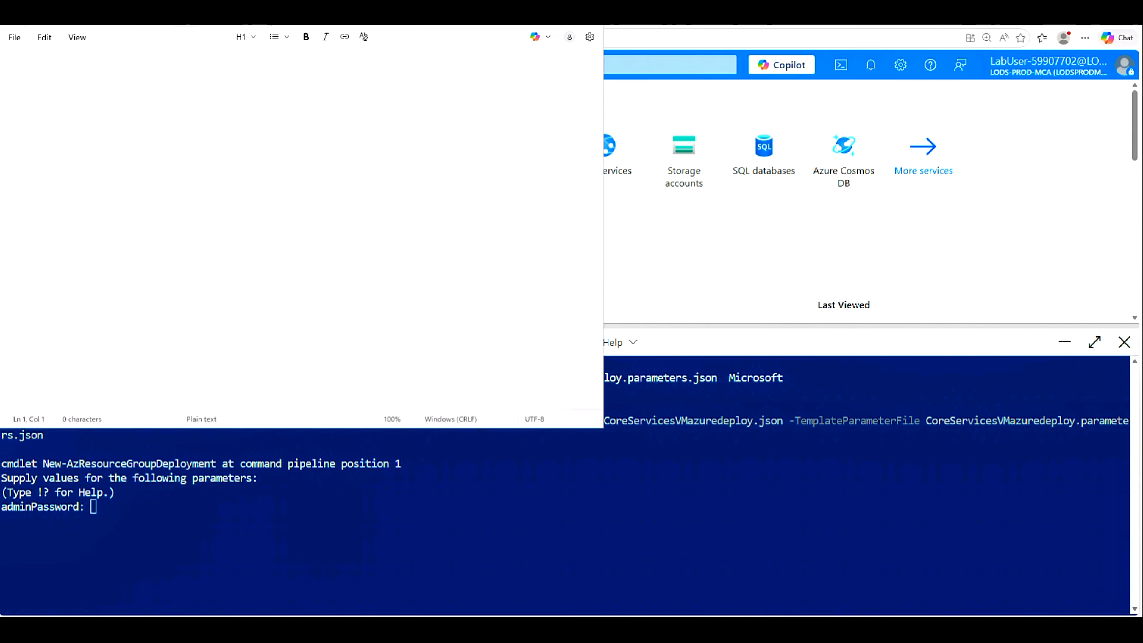
# Step: Type the 12-character admin password into Notepad, copy it, and return to Cloud Shell
pyautogui.moveTo(265, 9); pyautogui.dragTo(565, 163)
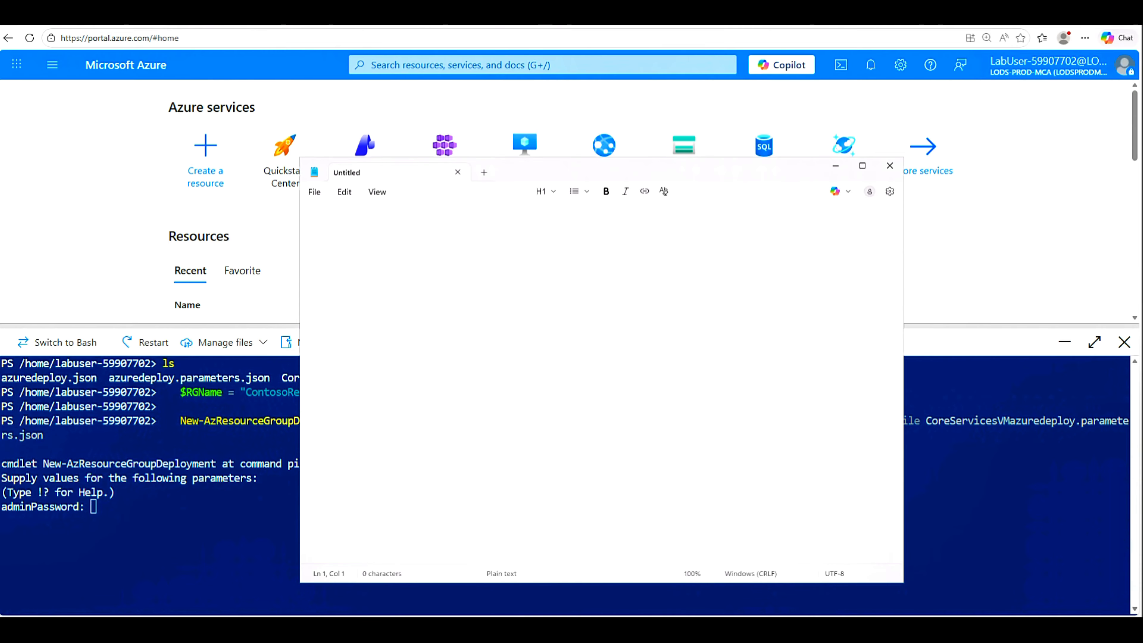
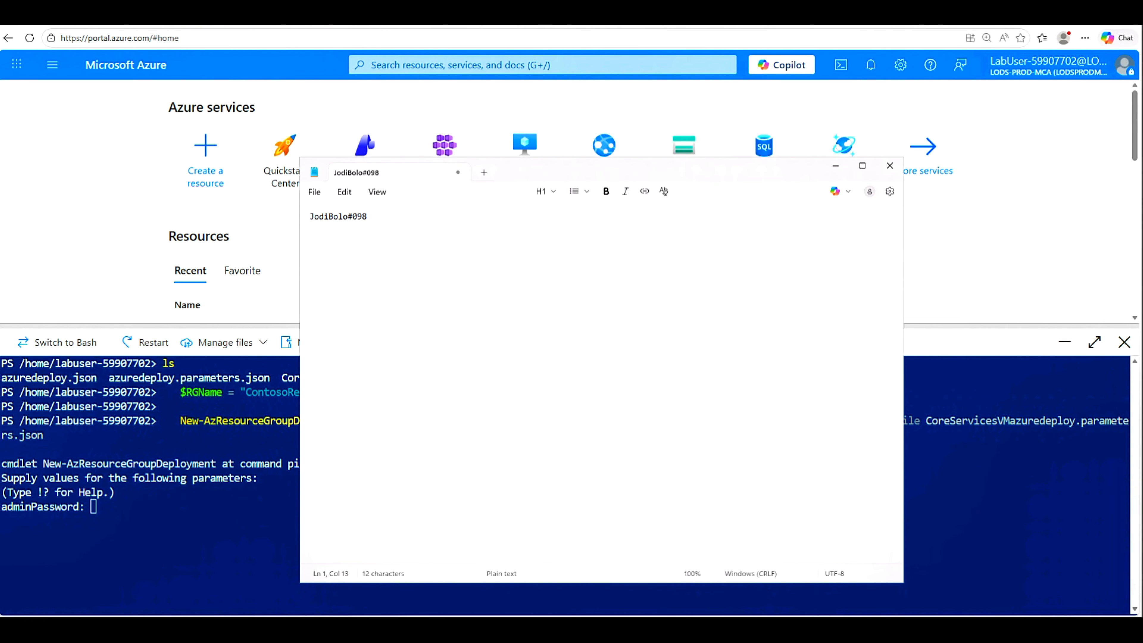
pyautogui.hotkey('ctrl', 'a')
pyautogui.rightClick(333, 217)
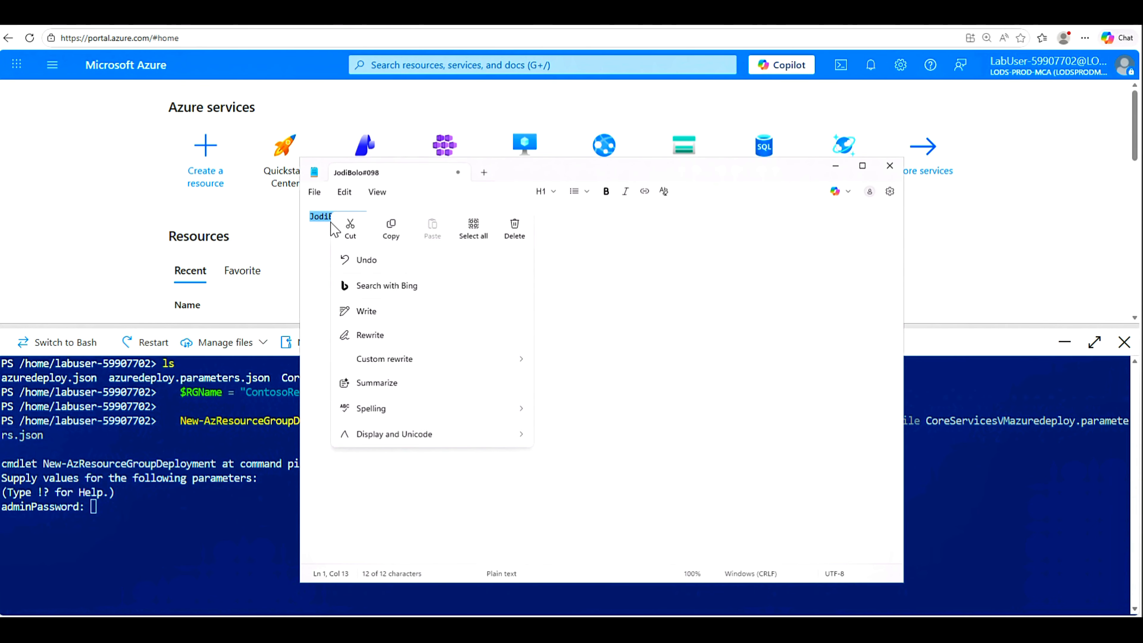
pyautogui.click(390, 230)
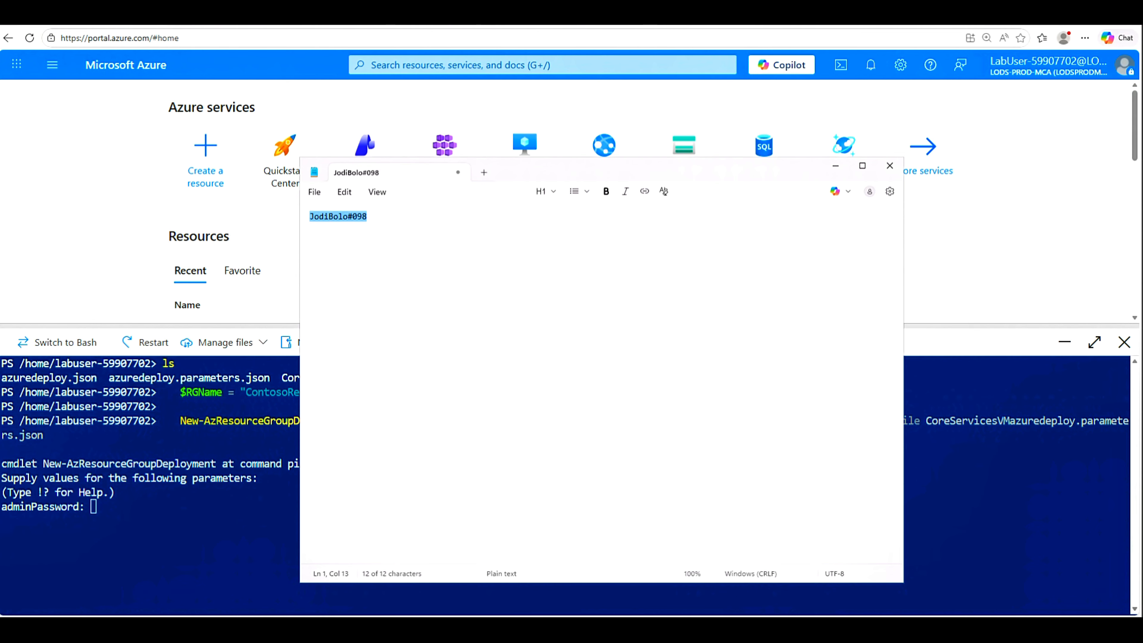
pyautogui.hotkey('alt', 'Tab')
pyautogui.rightClick(132, 533)
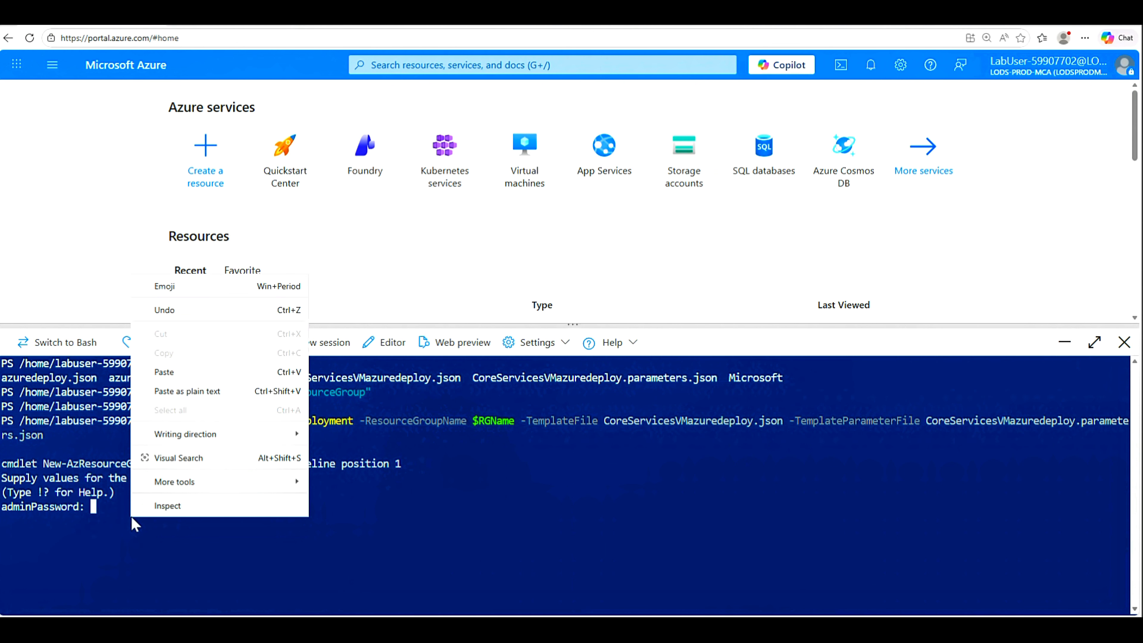
# Step: Paste the copied admin password at Cloud Shell's adminPassword prompt and submit it
pyautogui.click(158, 370)
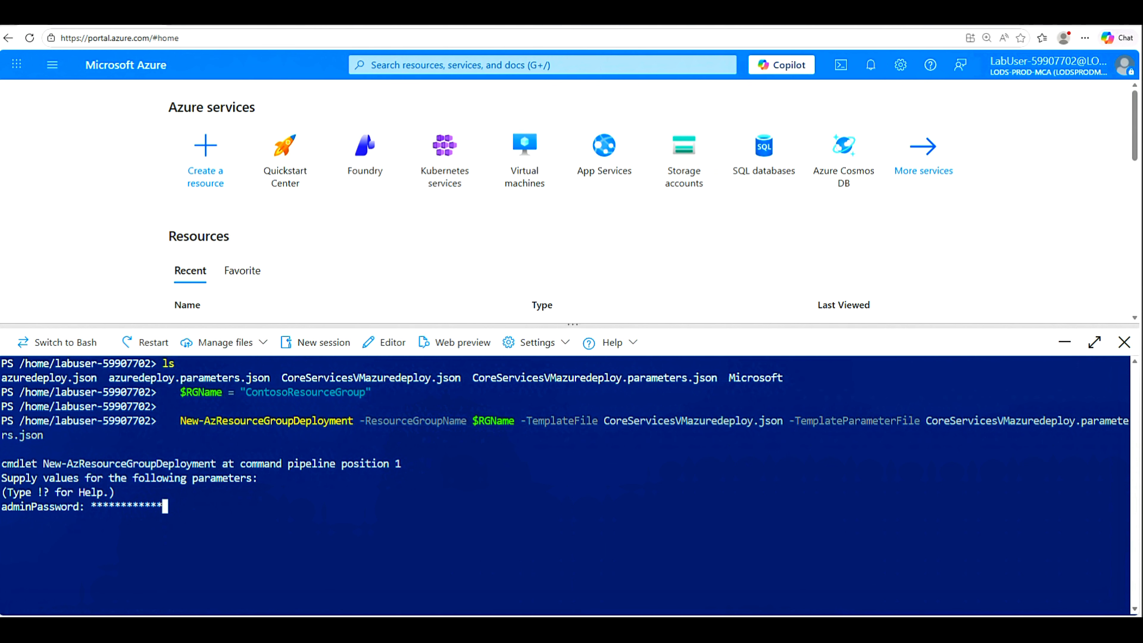
pyautogui.press('Return')
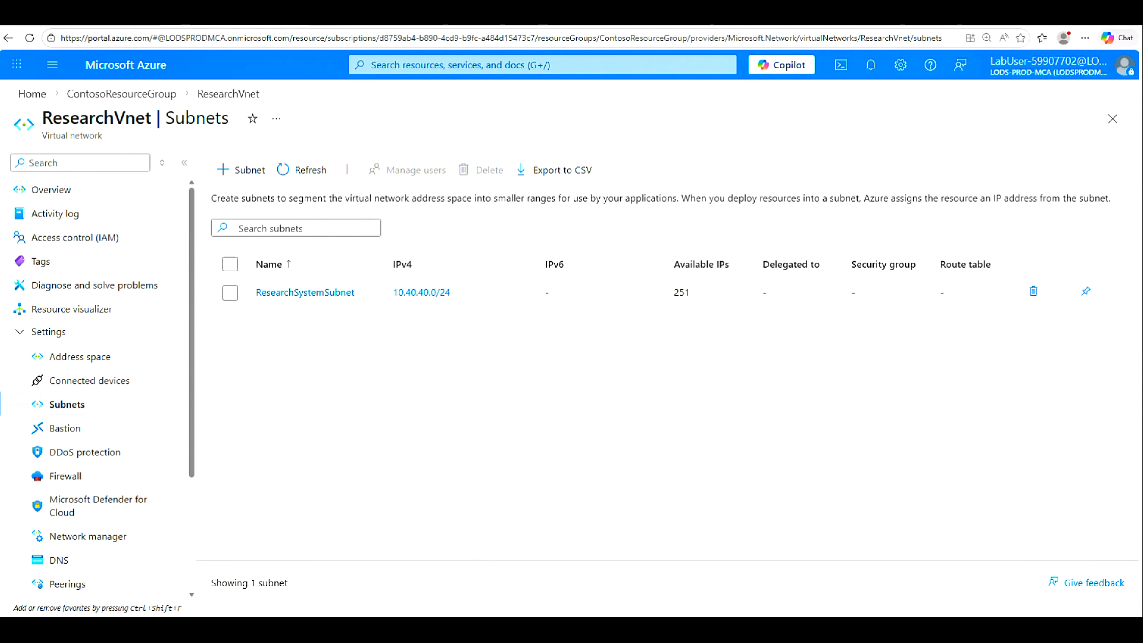
# Step: Search 'VM' to list virtual machines, confirming only CoreServicesVM, then return to the Home page
pyautogui.click(477, 65)
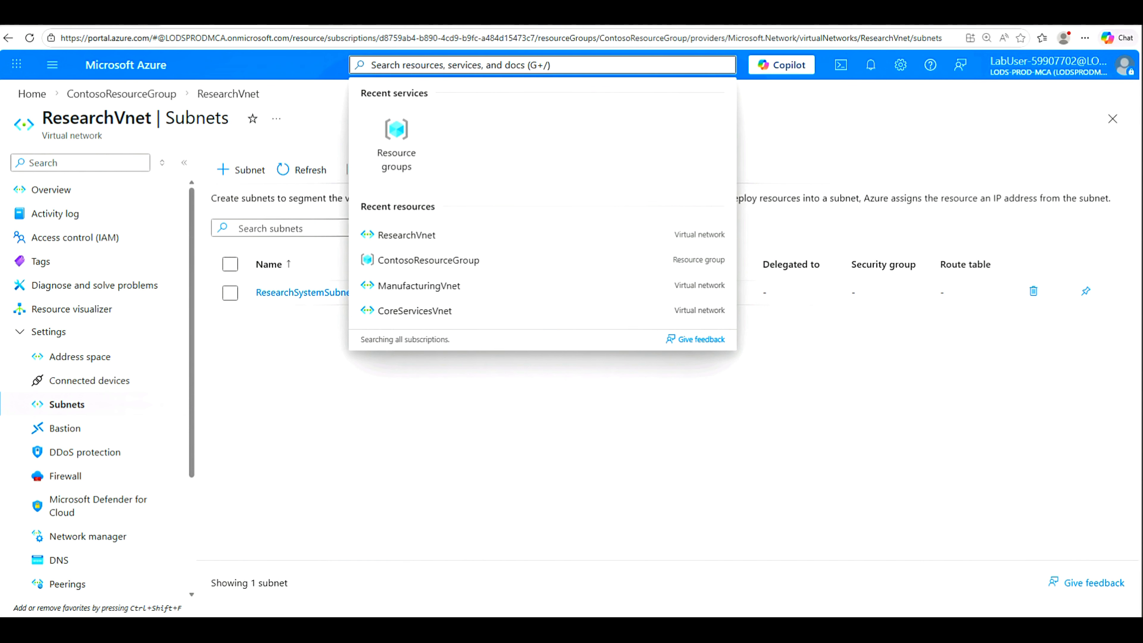
pyautogui.write('VM')
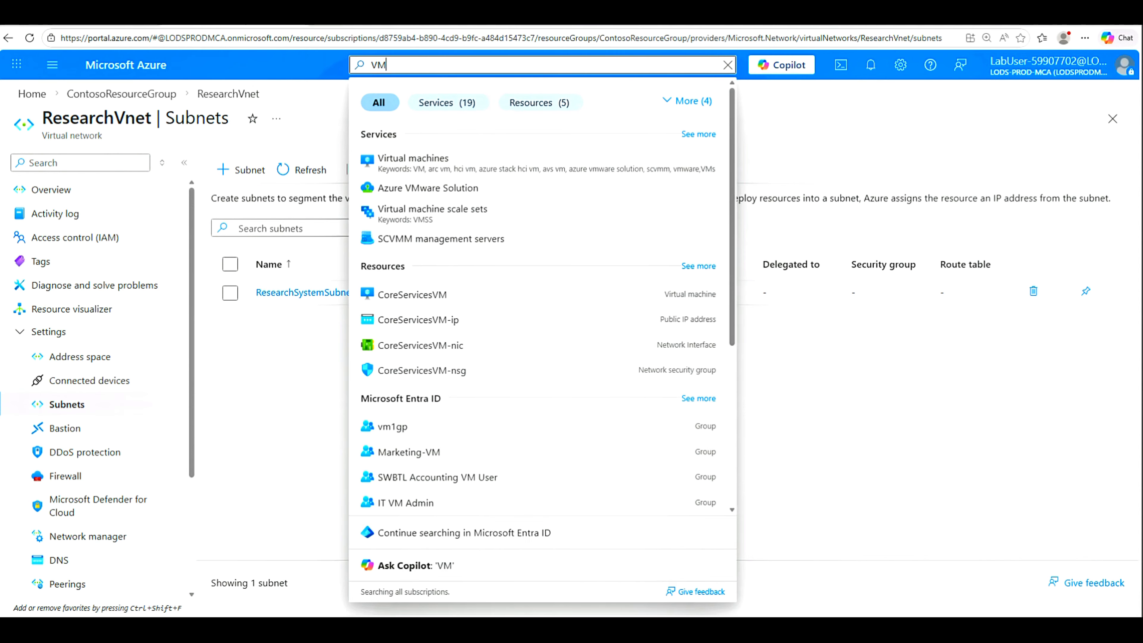
pyautogui.click(420, 160)
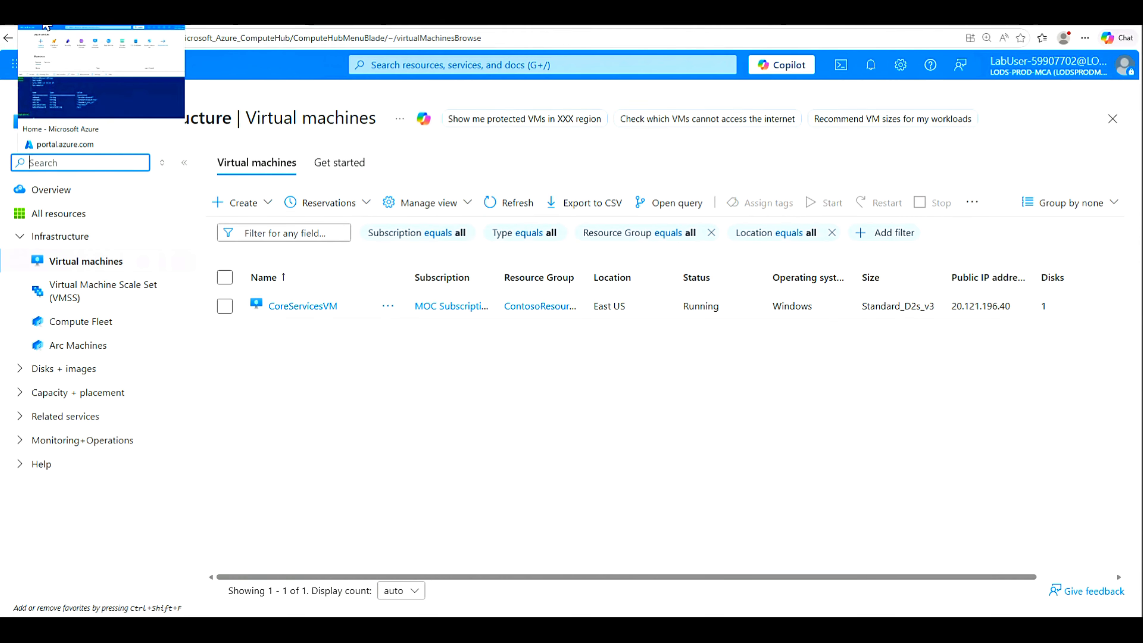
pyautogui.click(47, 26)
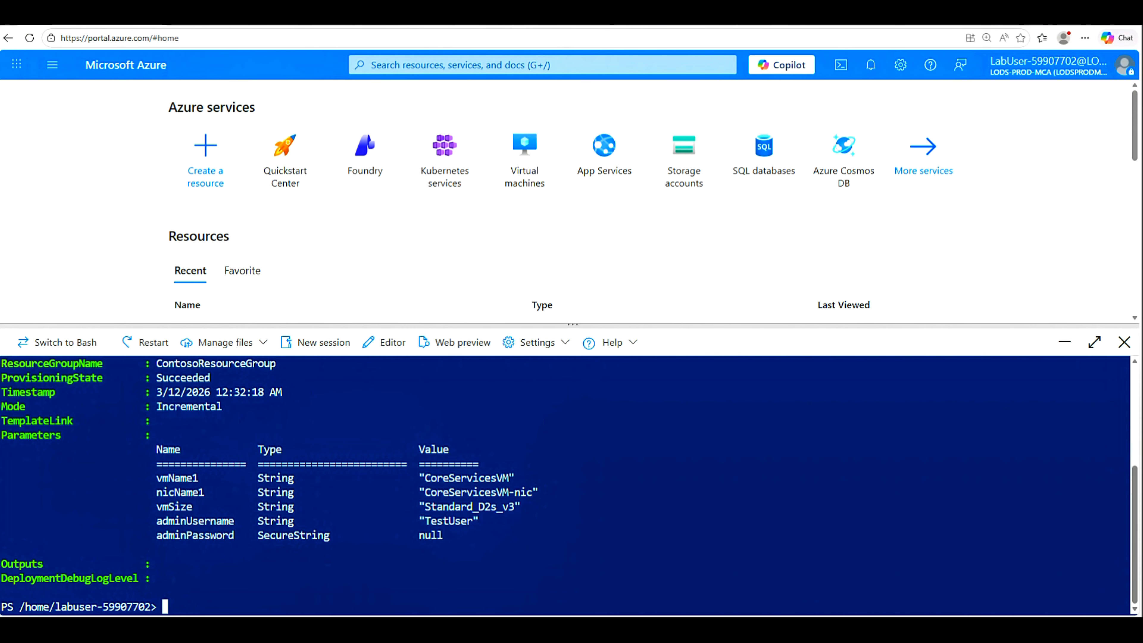
# Step: Upload ManufacturingVMazuredeploy.json and ManufacturingVMazuredeploy.parameters.json from M02 into Cloud Shell
pyautogui.click(263, 344)
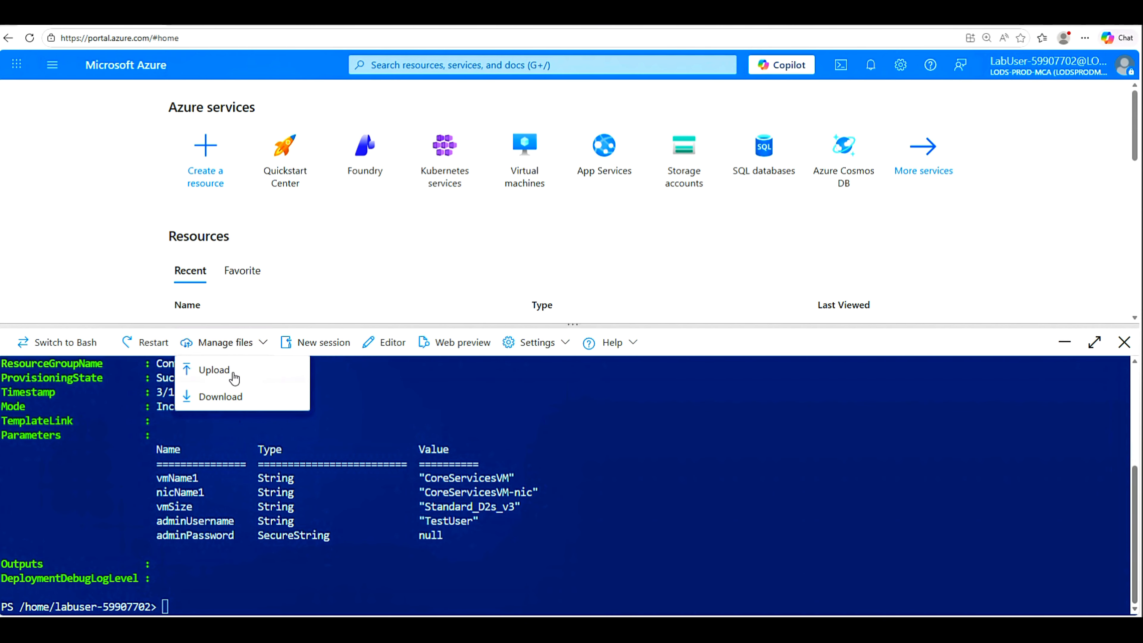
pyautogui.click(220, 370)
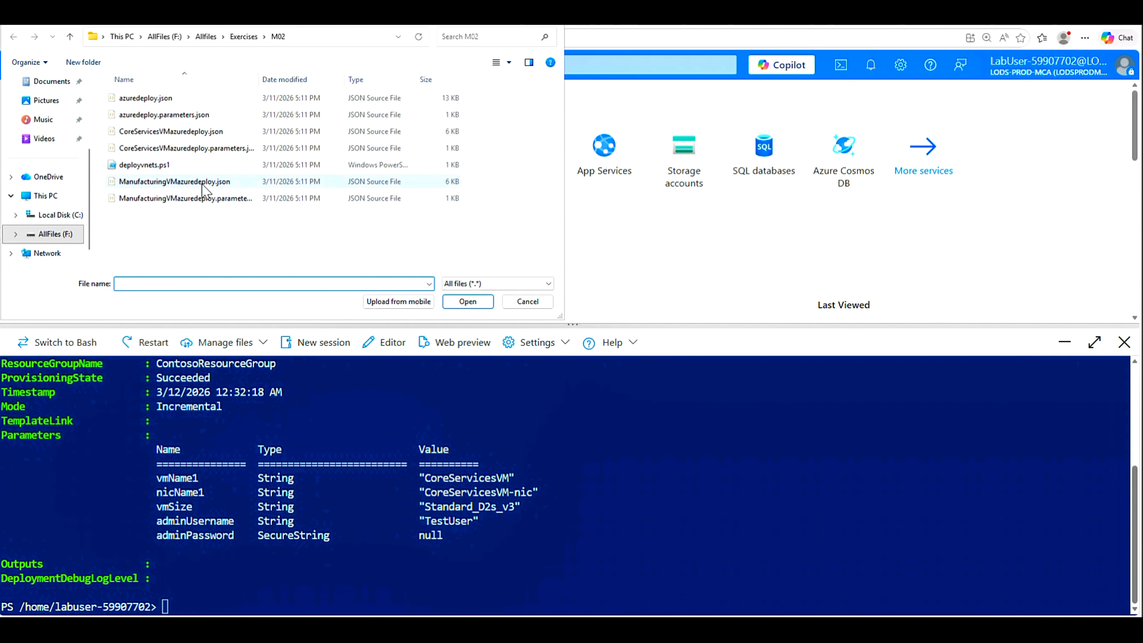
pyautogui.click(179, 186)
pyautogui.keyDown('shift'); pyautogui.click(185, 200); pyautogui.keyUp('shift')
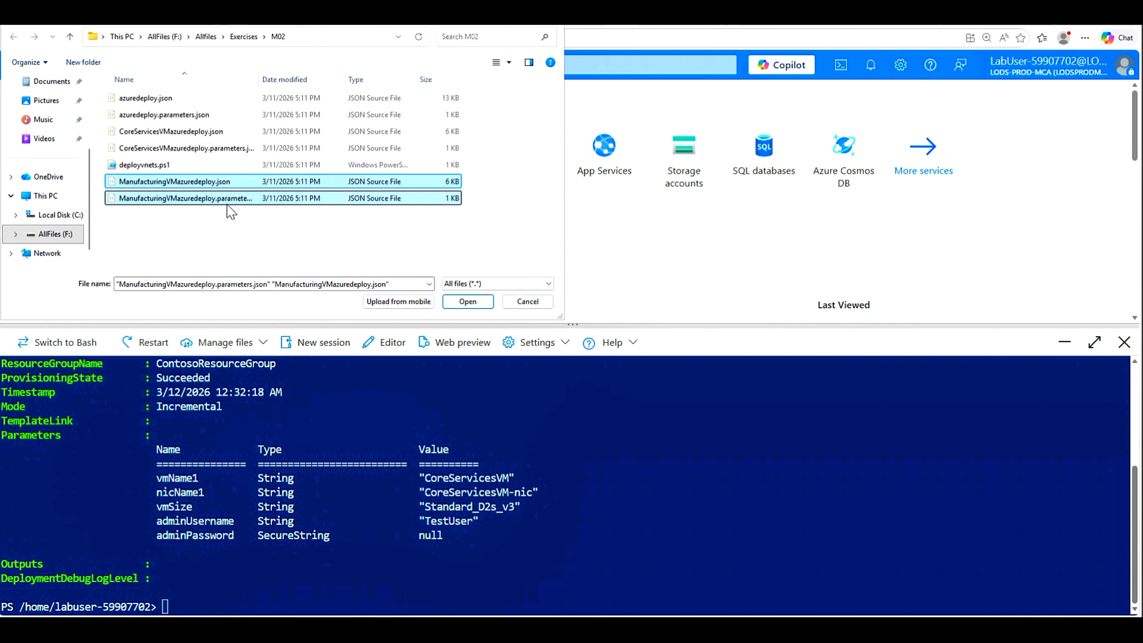
pyautogui.click(468, 302)
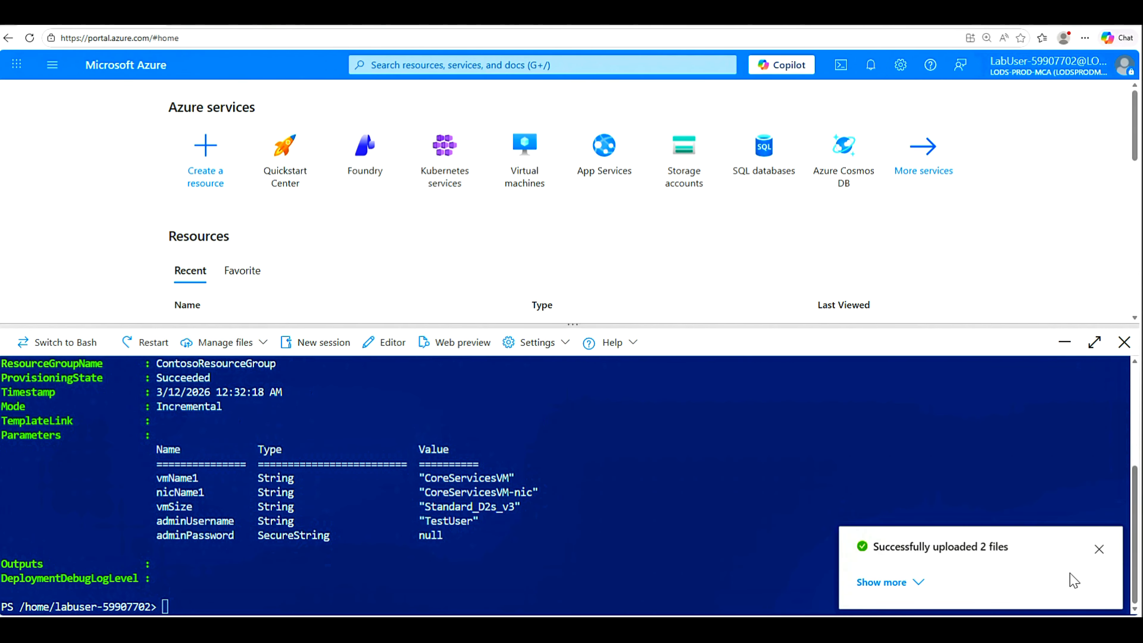
pyautogui.click(1100, 551)
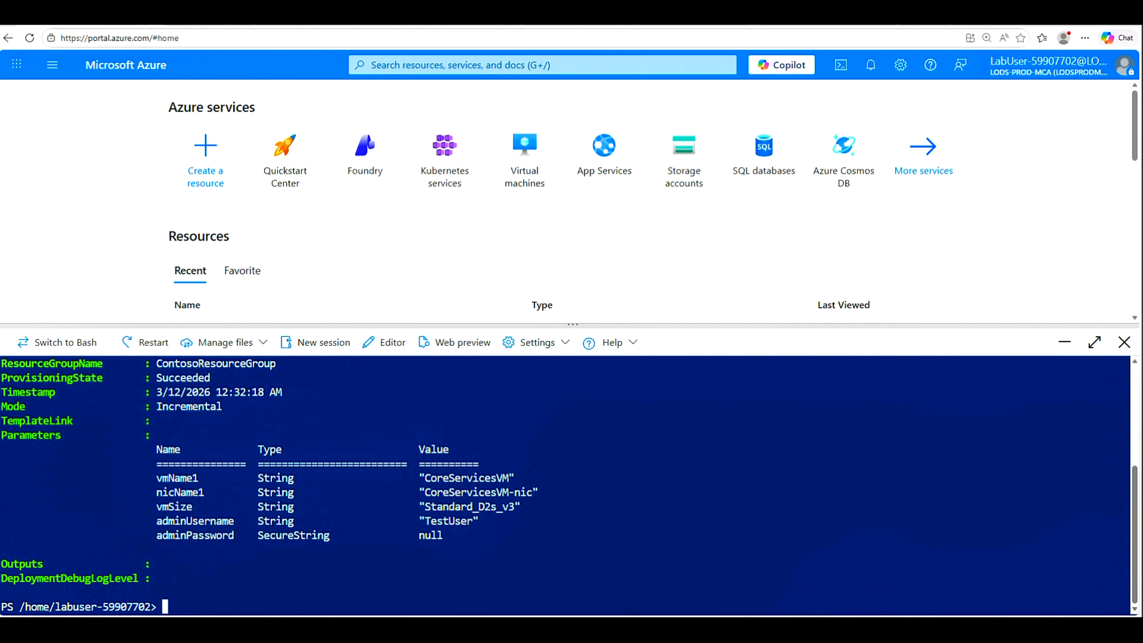
# Step: Run New-AzResourceGroupDeployment for ManufacturingVM with the Notepad admin password, then refresh the VM list
pyautogui.hotkey('ctrl', 'v')
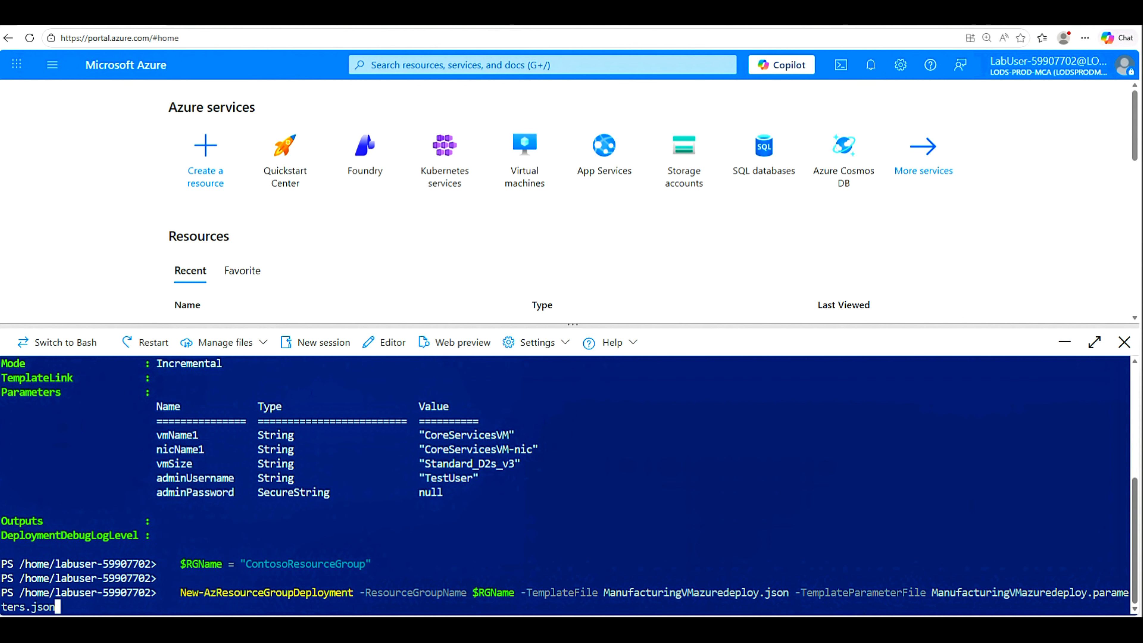
pyautogui.press('Return')
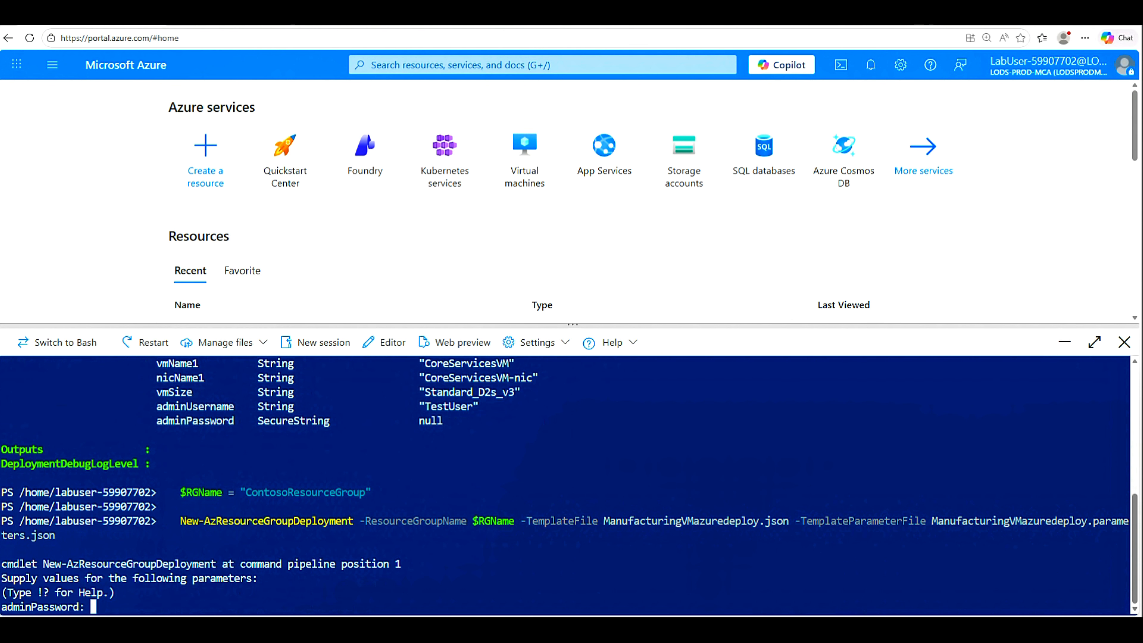
pyautogui.hotkey('alt', 'Tab')
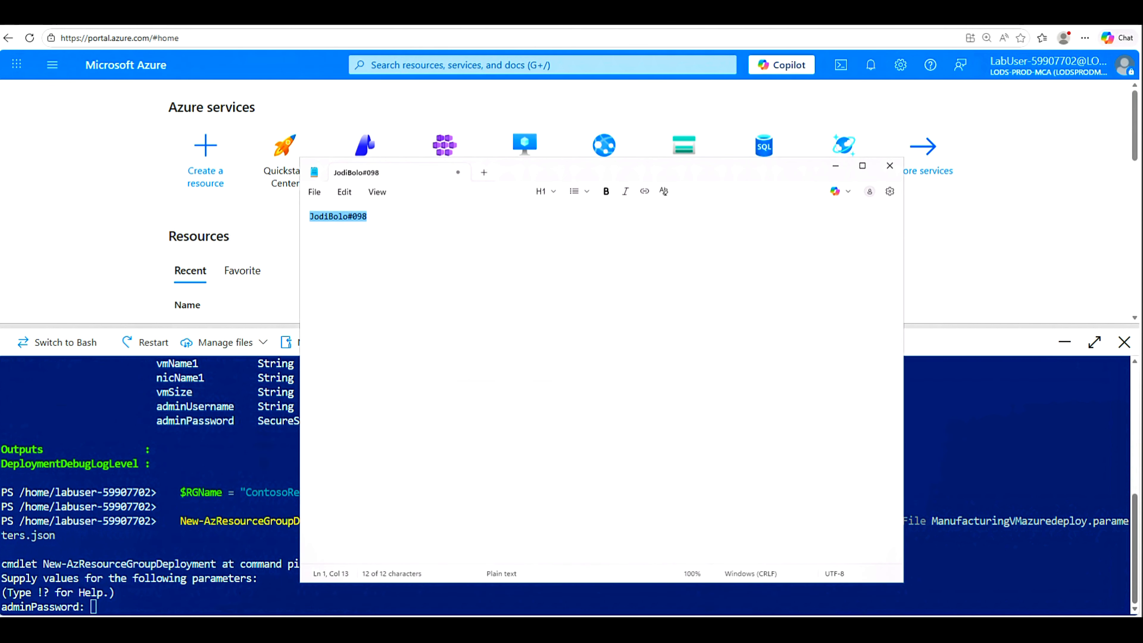
pyautogui.rightClick(345, 216)
pyautogui.click(406, 226)
pyautogui.hotkey('alt', 'Tab')
pyautogui.rightClick(175, 362)
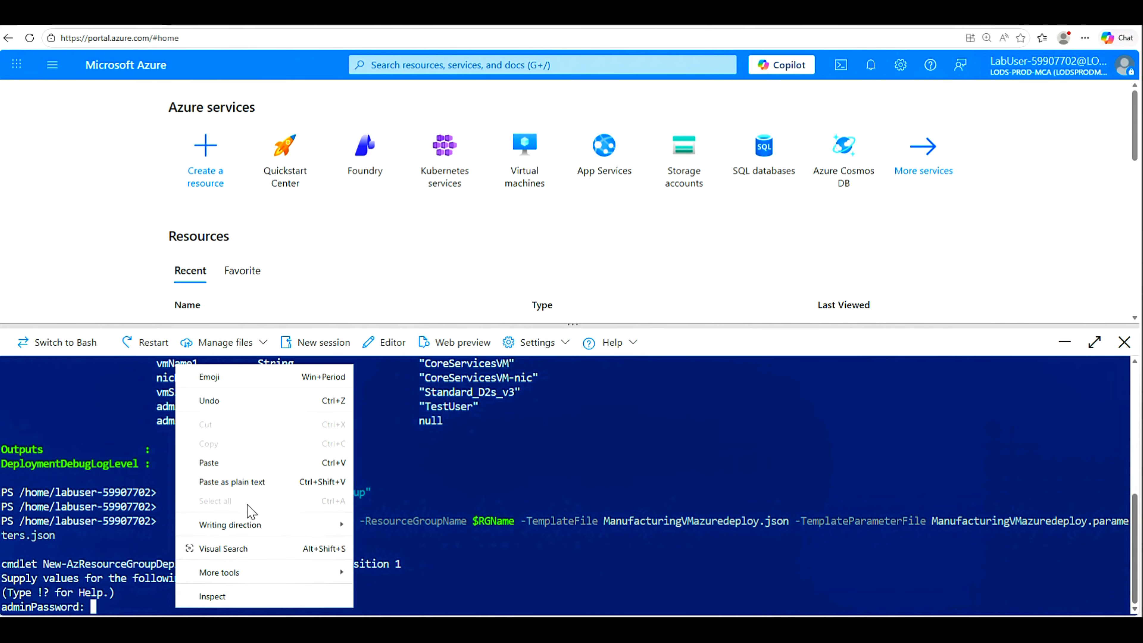
pyautogui.click(224, 468)
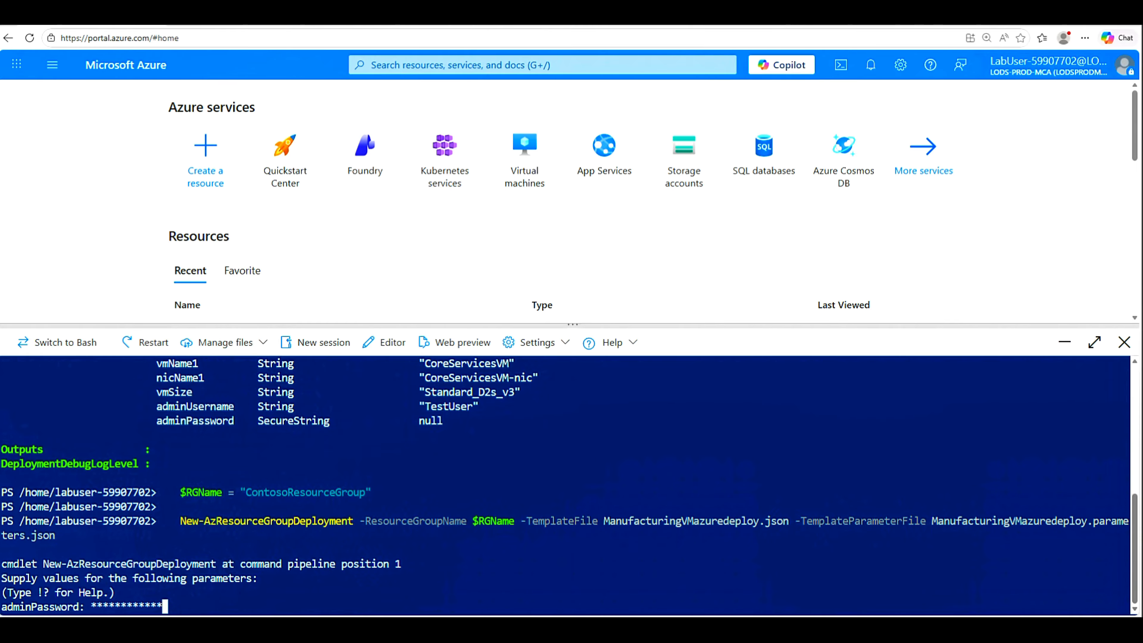
pyautogui.press('Return')
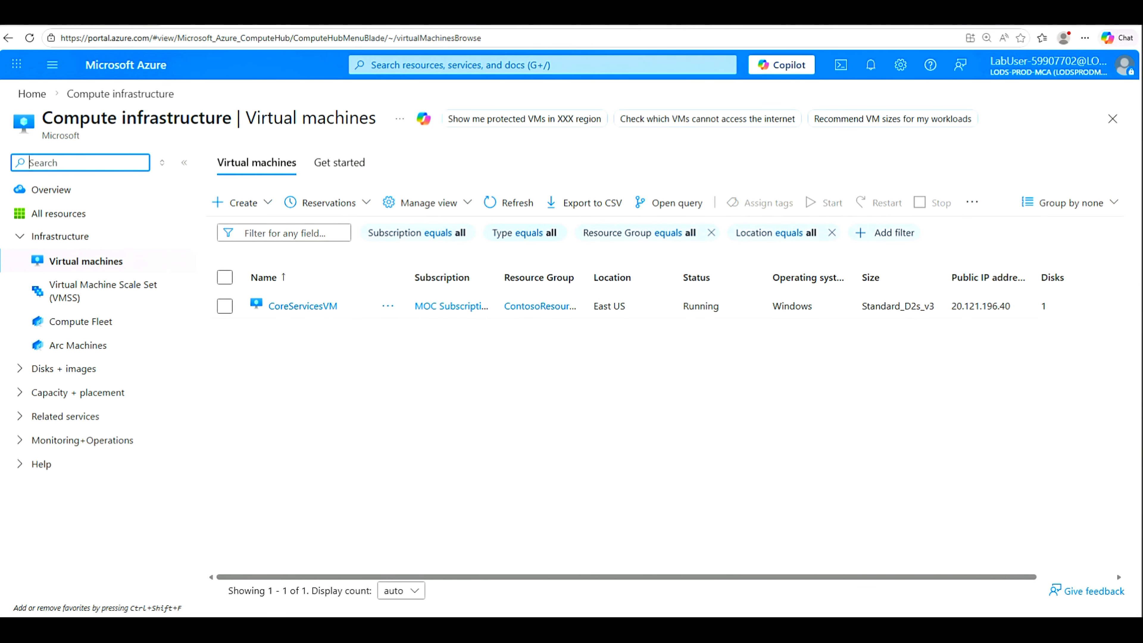
pyautogui.click(504, 205)
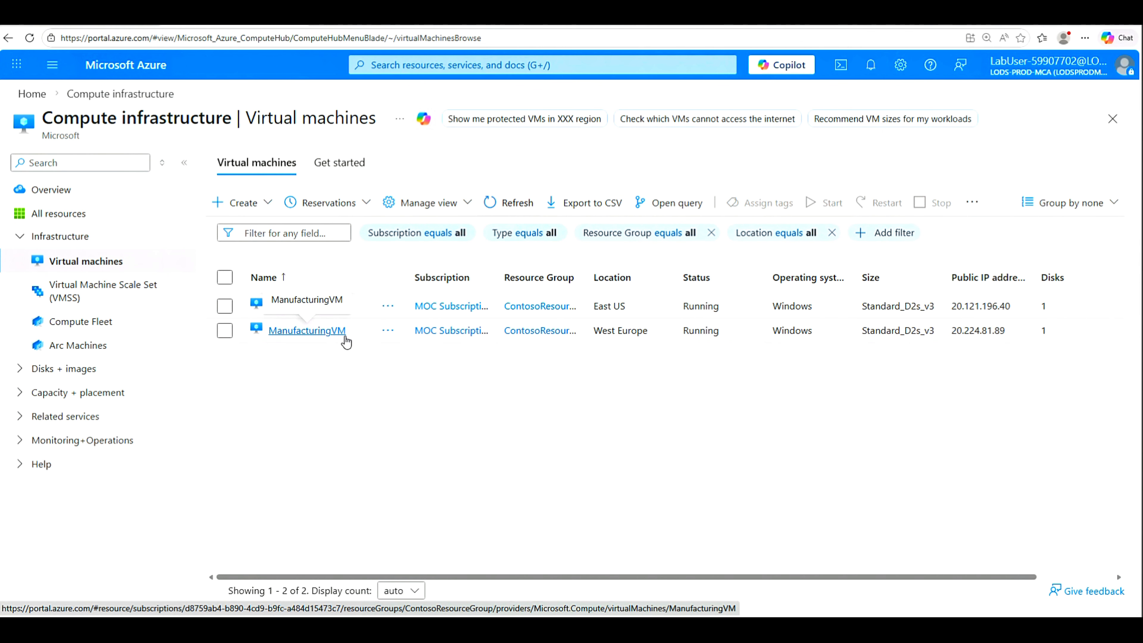
# Step: Open ManufacturingVM's native RDP connect page, then download and keep ManufacturingVM.rdp
pyautogui.click(304, 332)
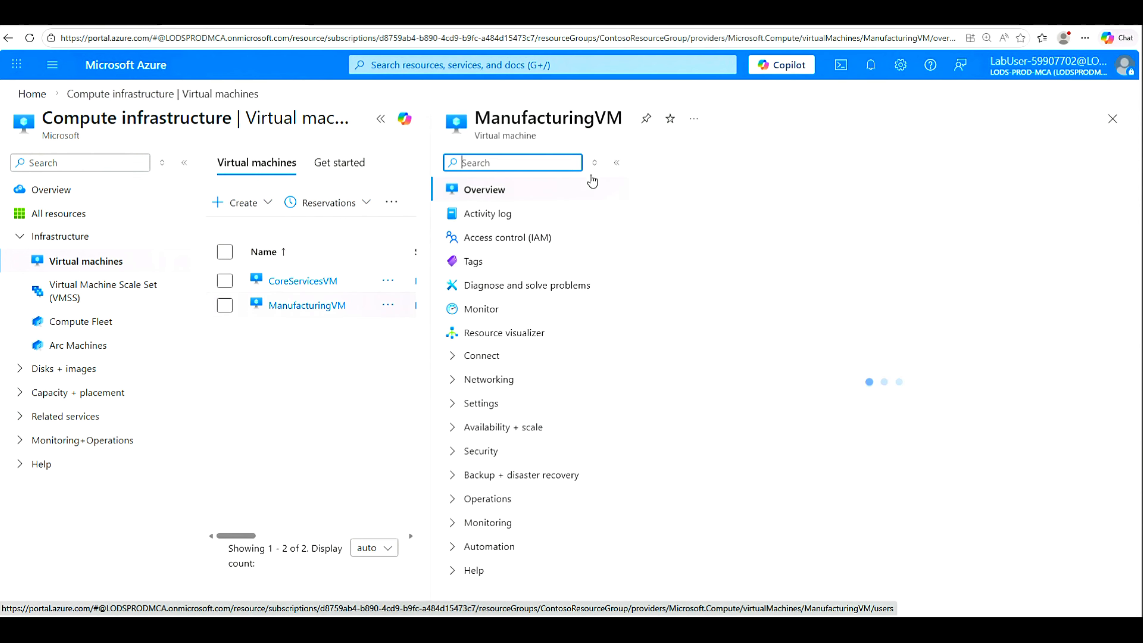
pyautogui.click(380, 118)
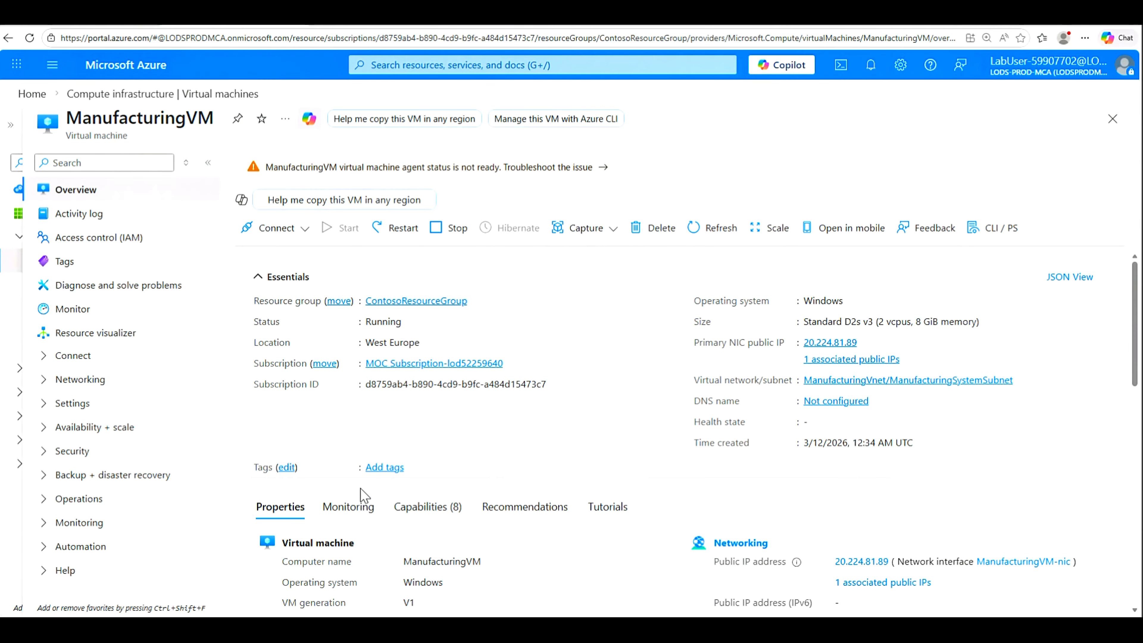
pyautogui.click(299, 229)
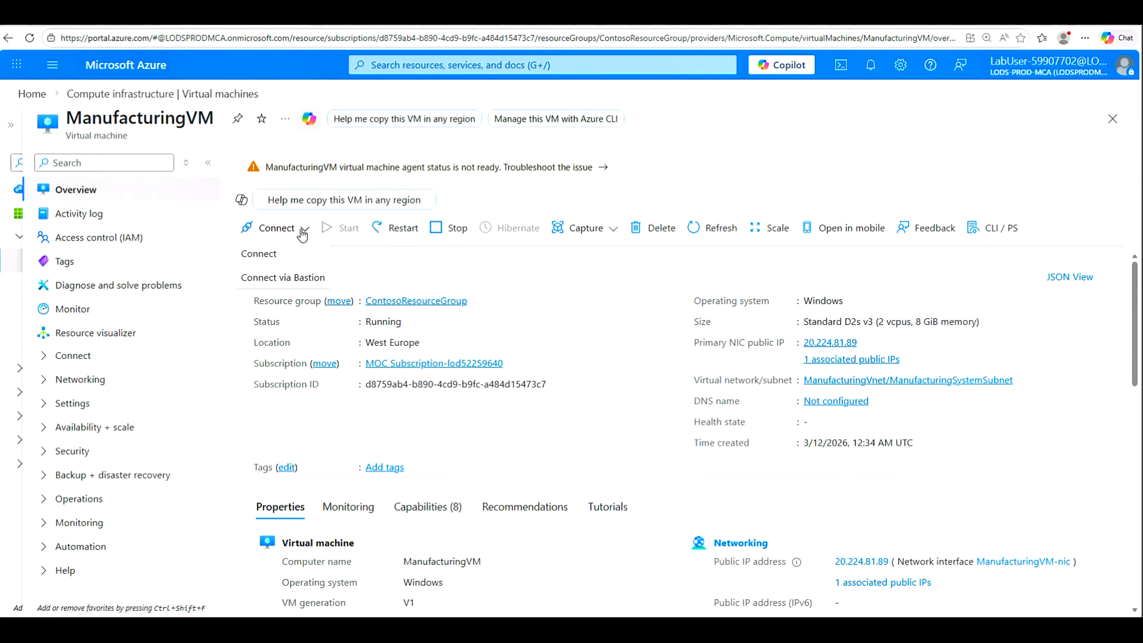
pyautogui.click(255, 256)
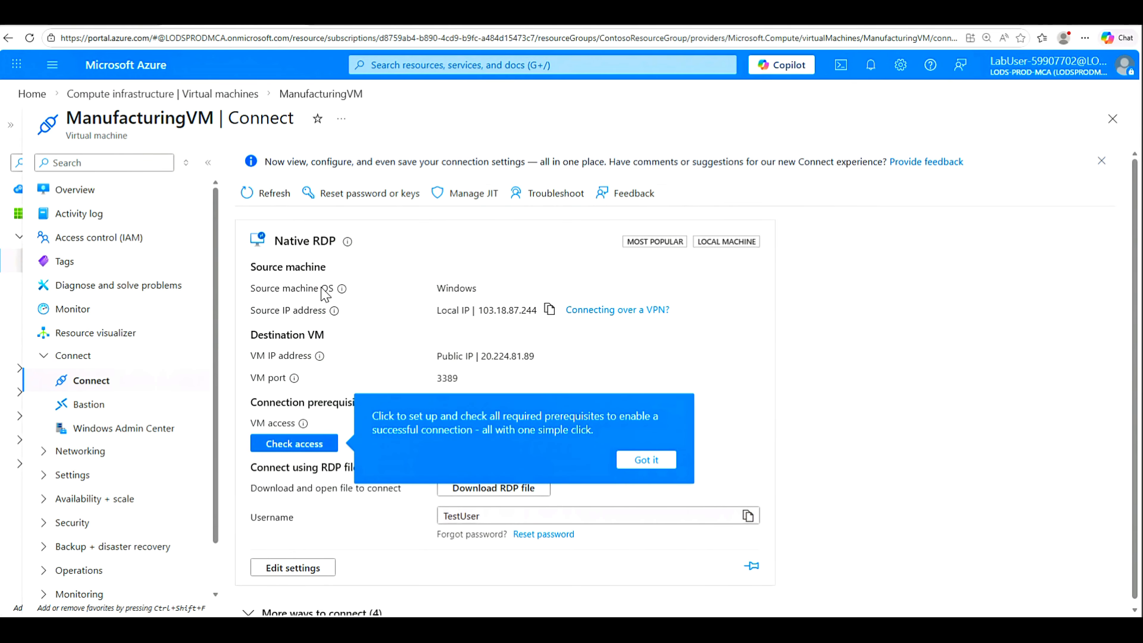
pyautogui.click(658, 462)
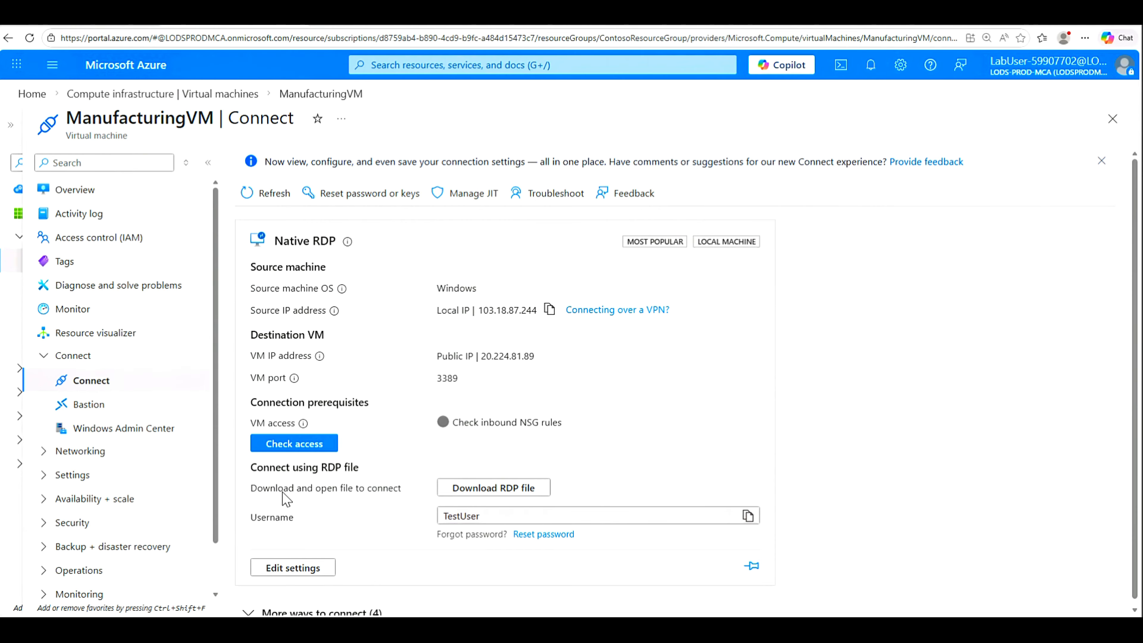
pyautogui.click(504, 494)
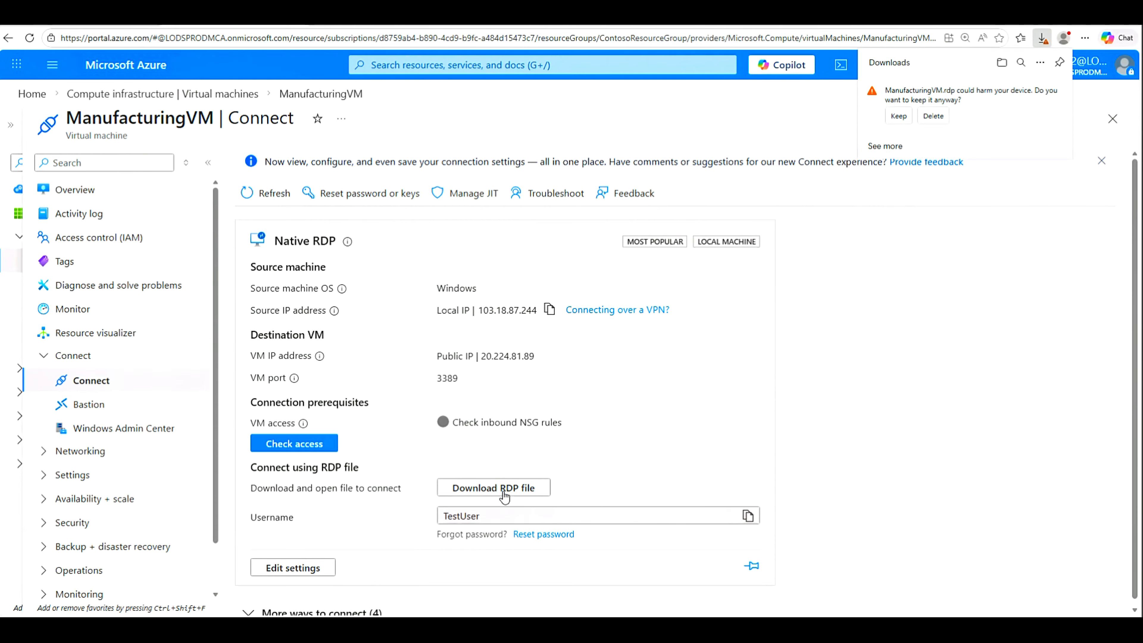
pyautogui.click(899, 116)
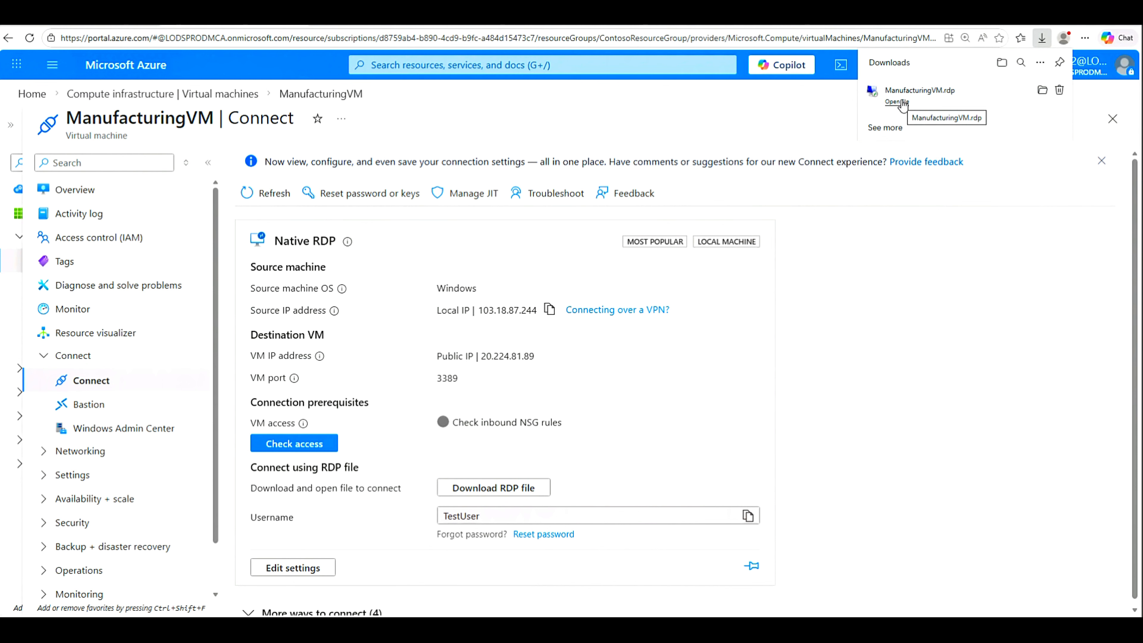
# Step: Open ManufacturingVM.rdp, sign in with the pasted password, accept the certificate, and window the session
pyautogui.click(902, 101)
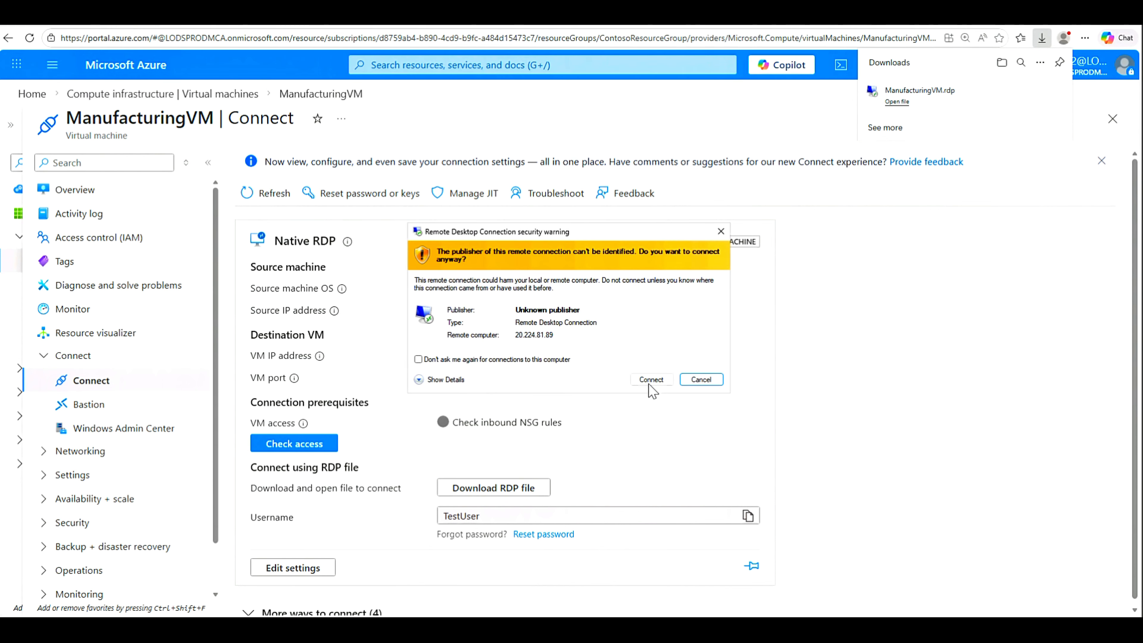
pyautogui.click(651, 379)
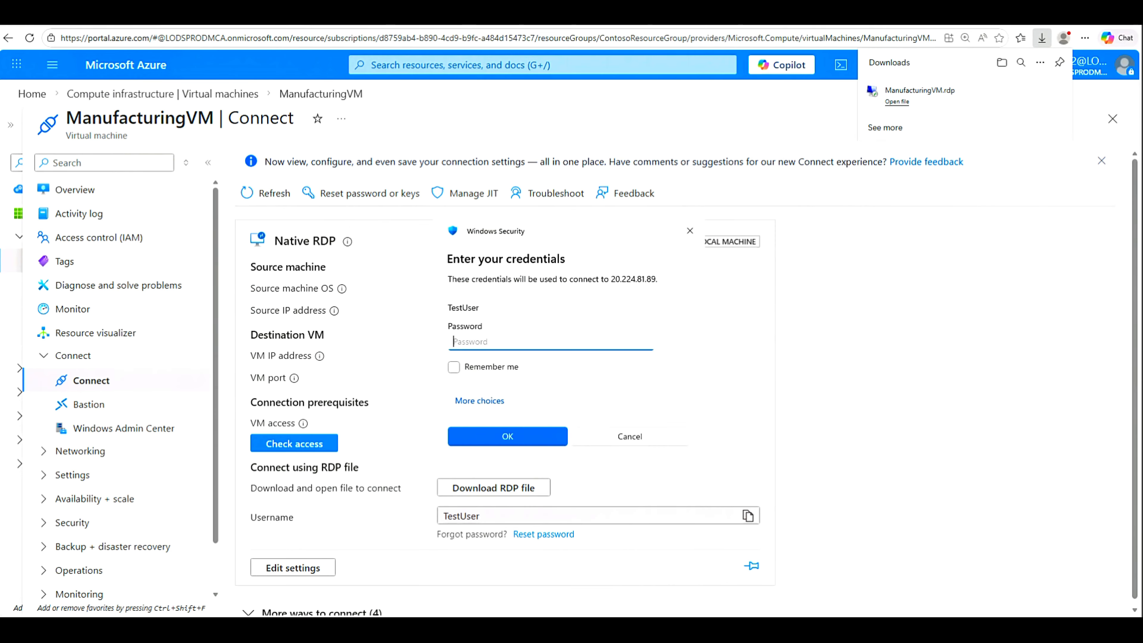
pyautogui.hotkey('ctrl', 'v')
pyautogui.click(542, 440)
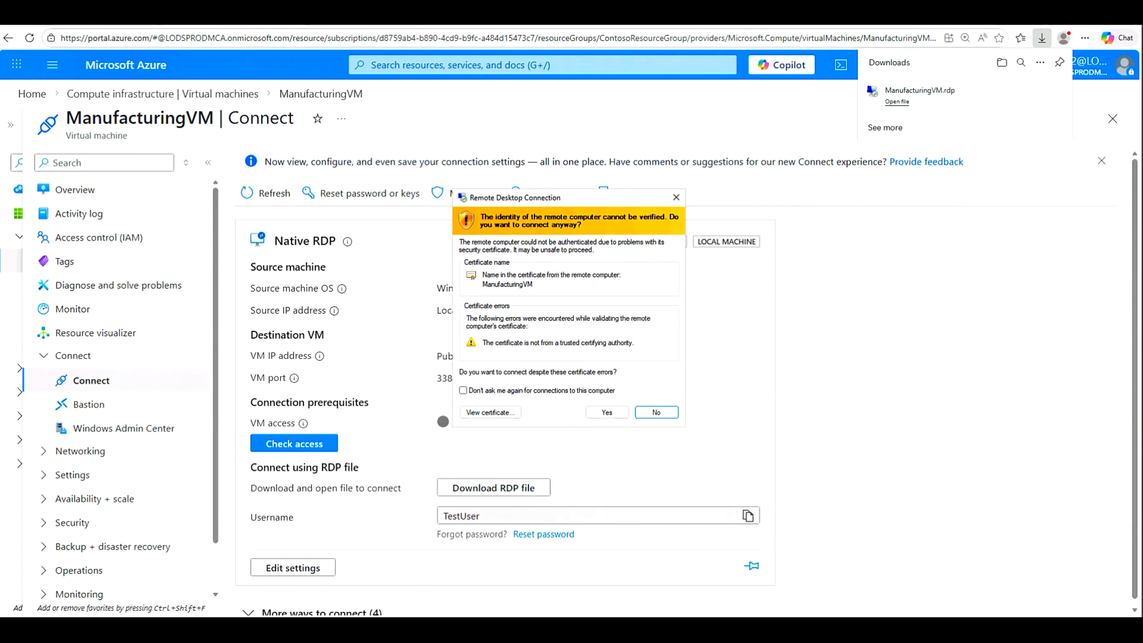
pyautogui.click(617, 412)
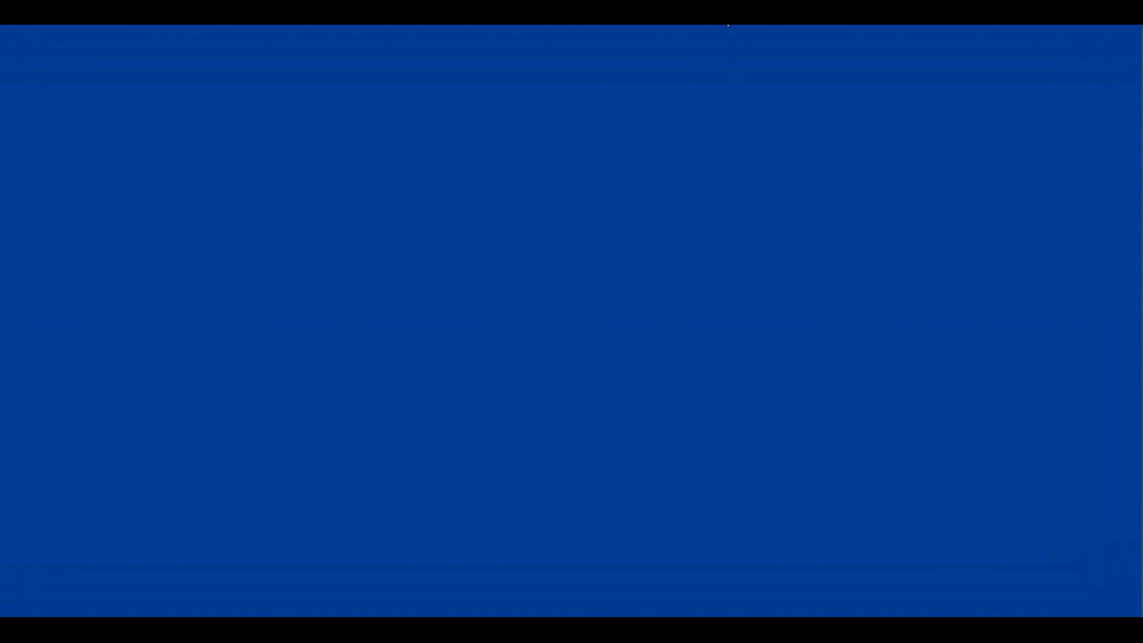
pyautogui.click(725, 12)
# Step: Move and enlarge the remote desktop window, then bring the portal's Virtual machines list back
pyautogui.moveTo(369, 24); pyautogui.dragTo(399, 131)
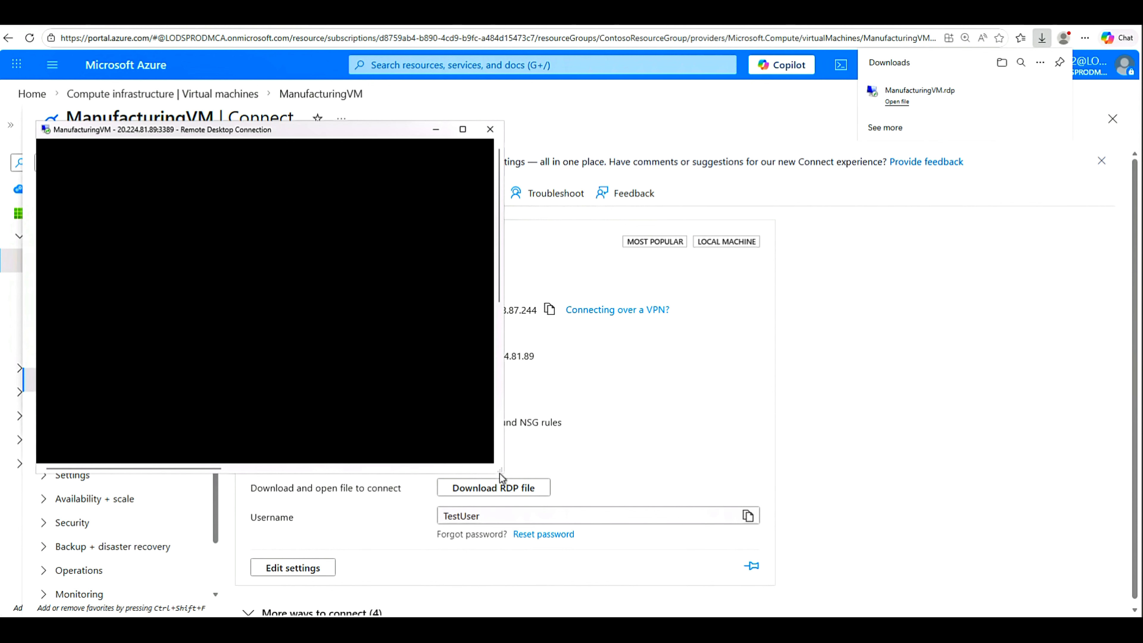
pyautogui.moveTo(501, 477); pyautogui.dragTo(1001, 601)
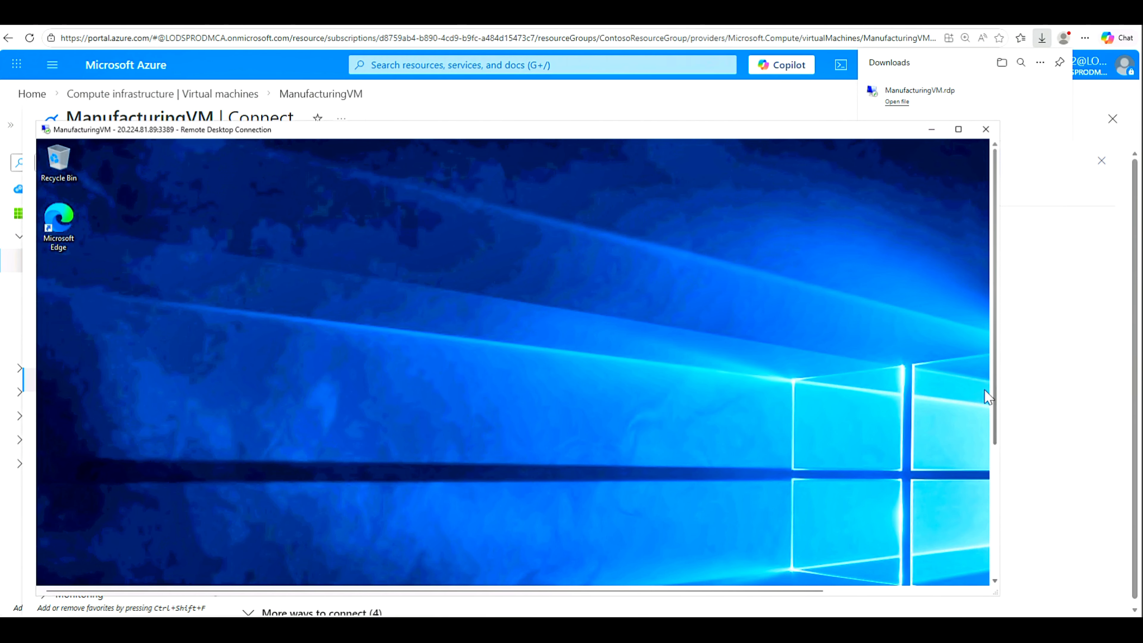
pyautogui.click(995, 446)
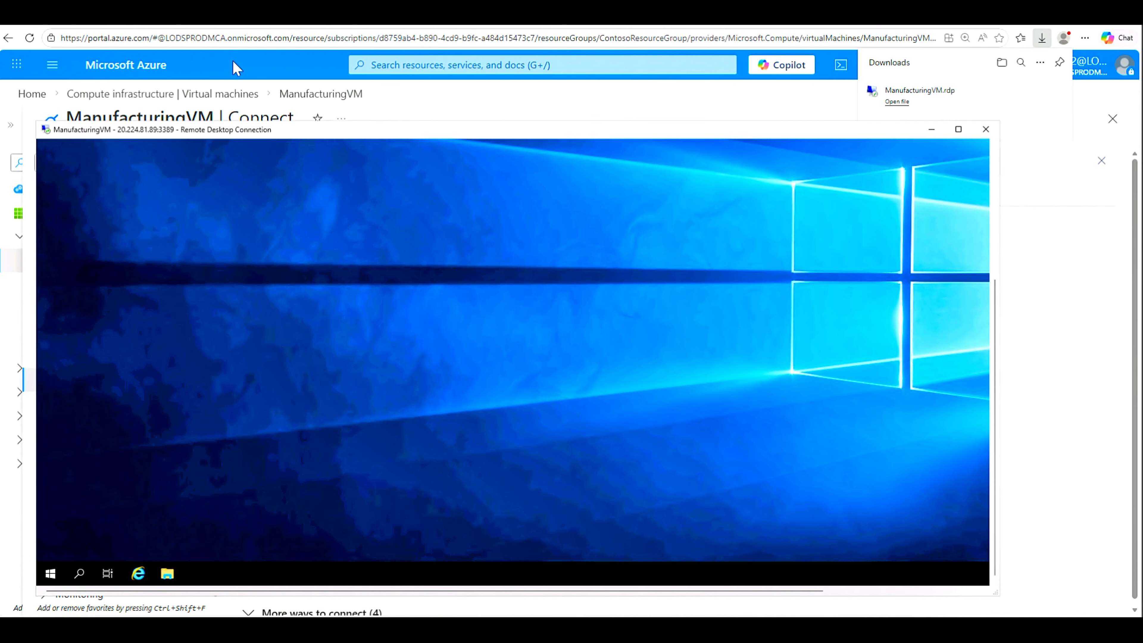
pyautogui.click(236, 69)
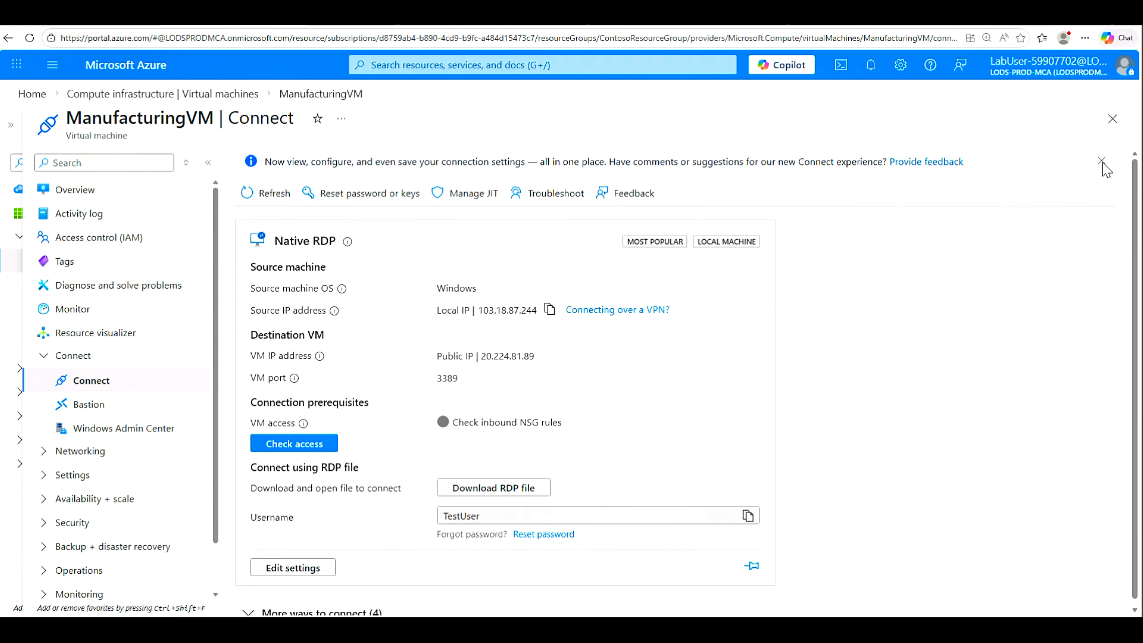
pyautogui.click(1112, 121)
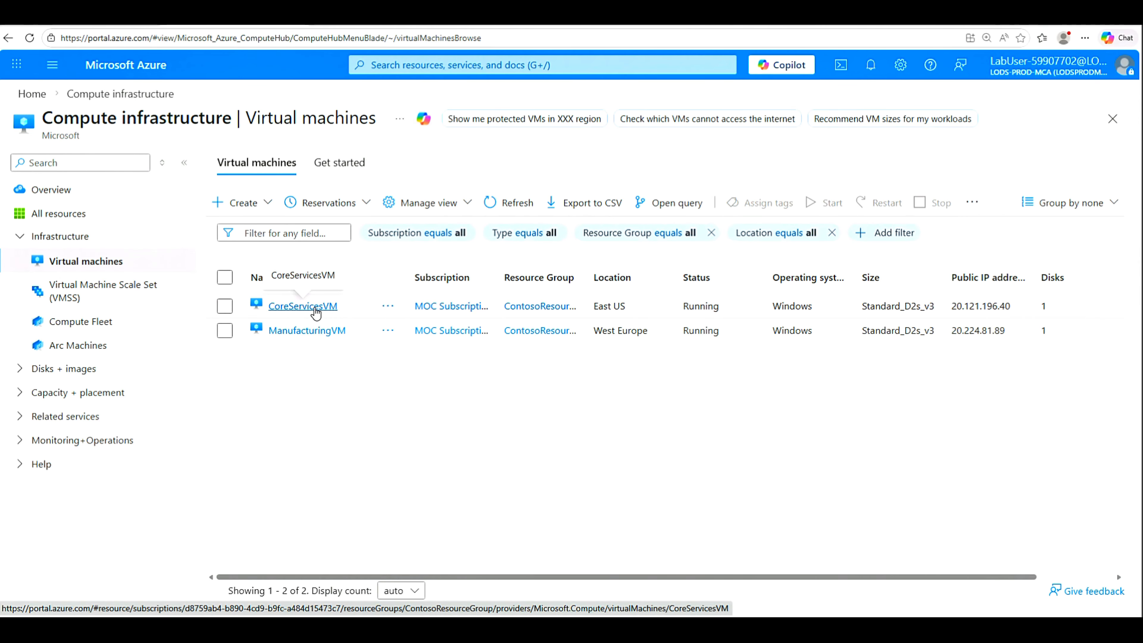
# Step: Open CoreServicesVM's connect page, then download and keep CoreServicesVM.rdp
pyautogui.click(316, 309)
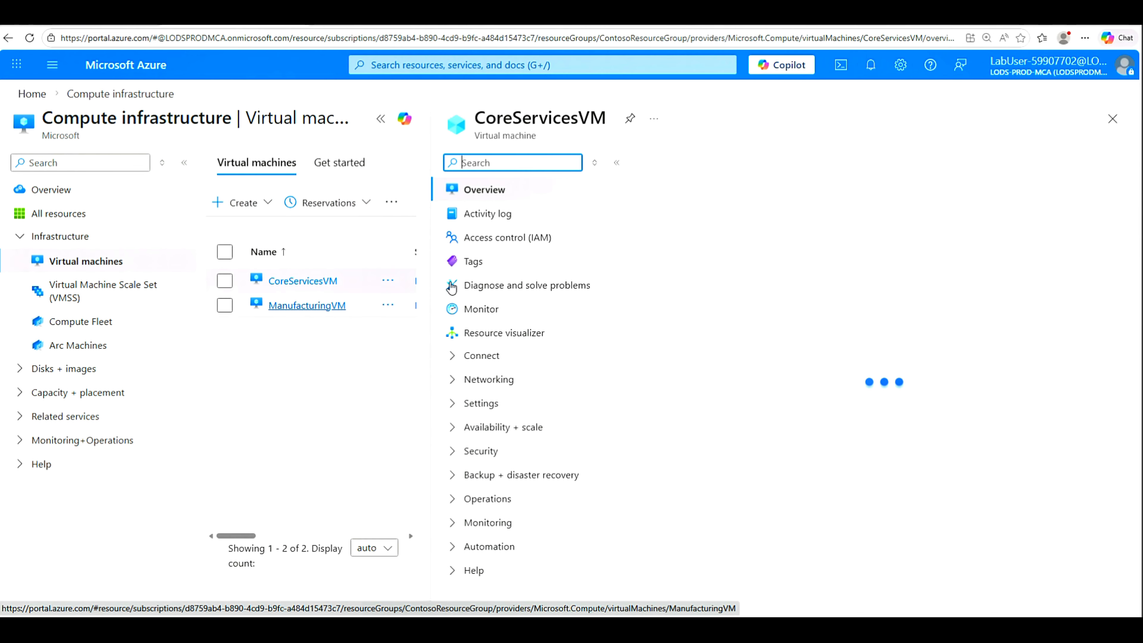
pyautogui.click(382, 121)
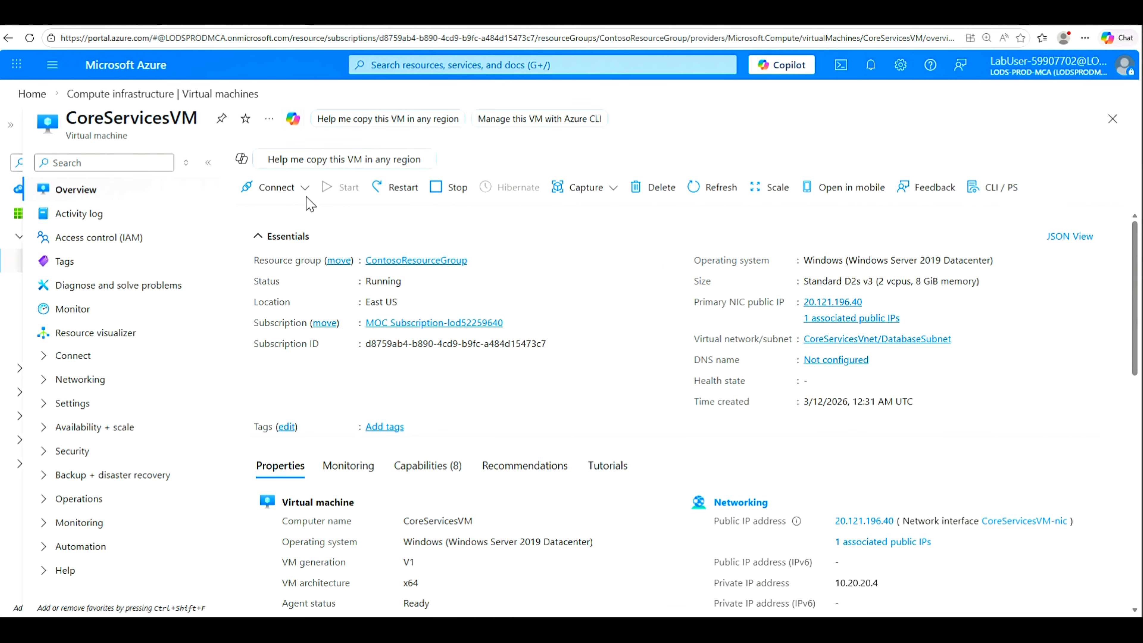
pyautogui.click(275, 186)
pyautogui.click(284, 211)
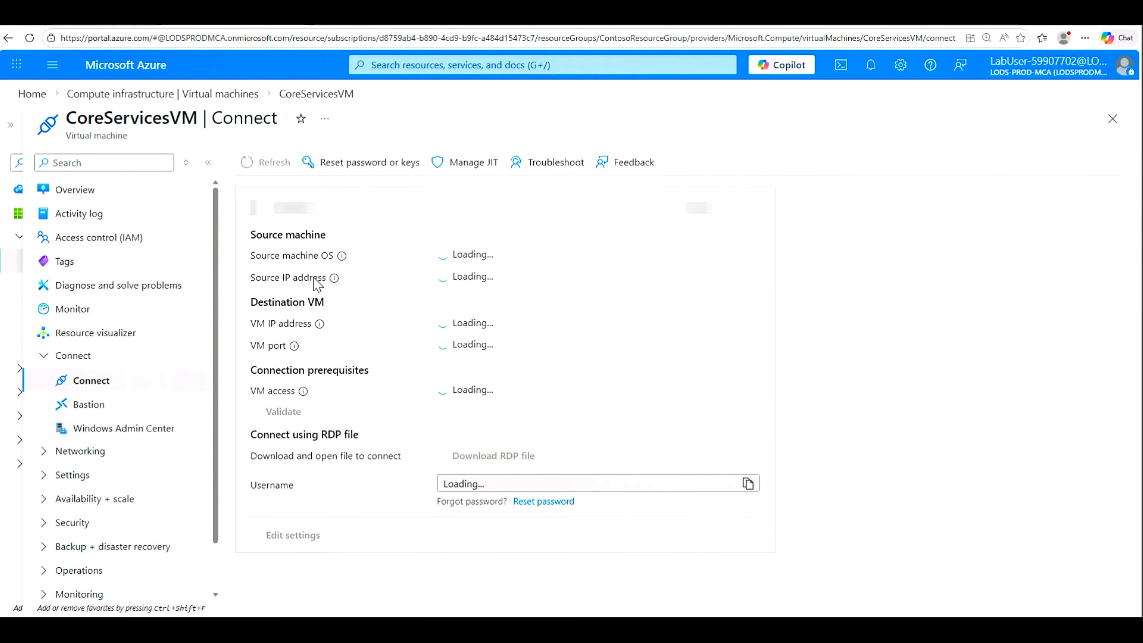
pyautogui.click(486, 491)
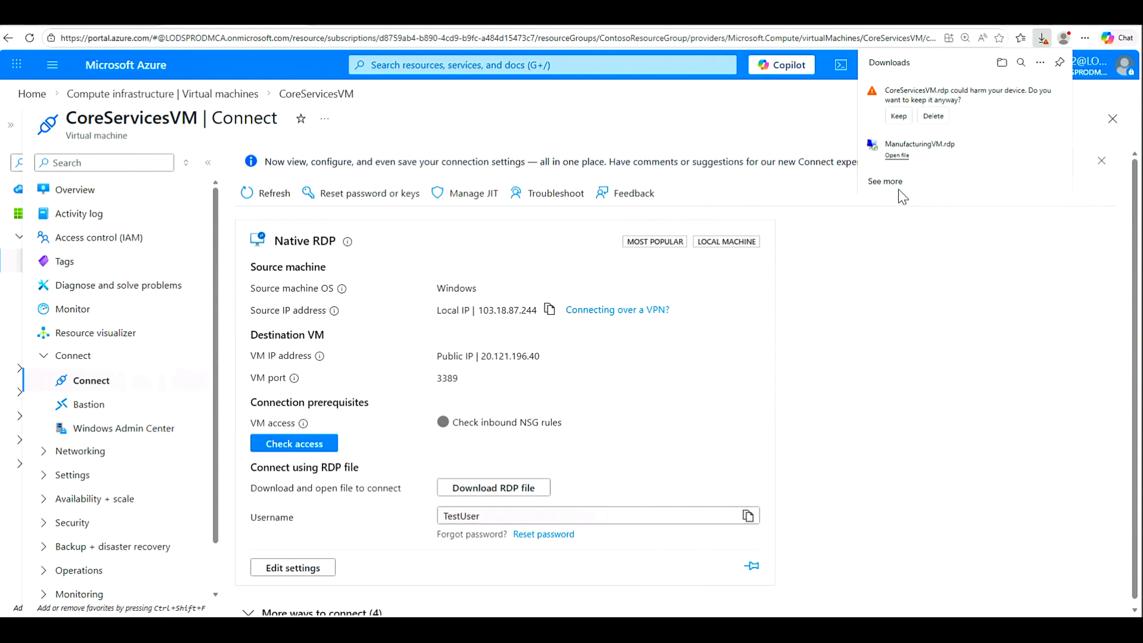
pyautogui.click(898, 116)
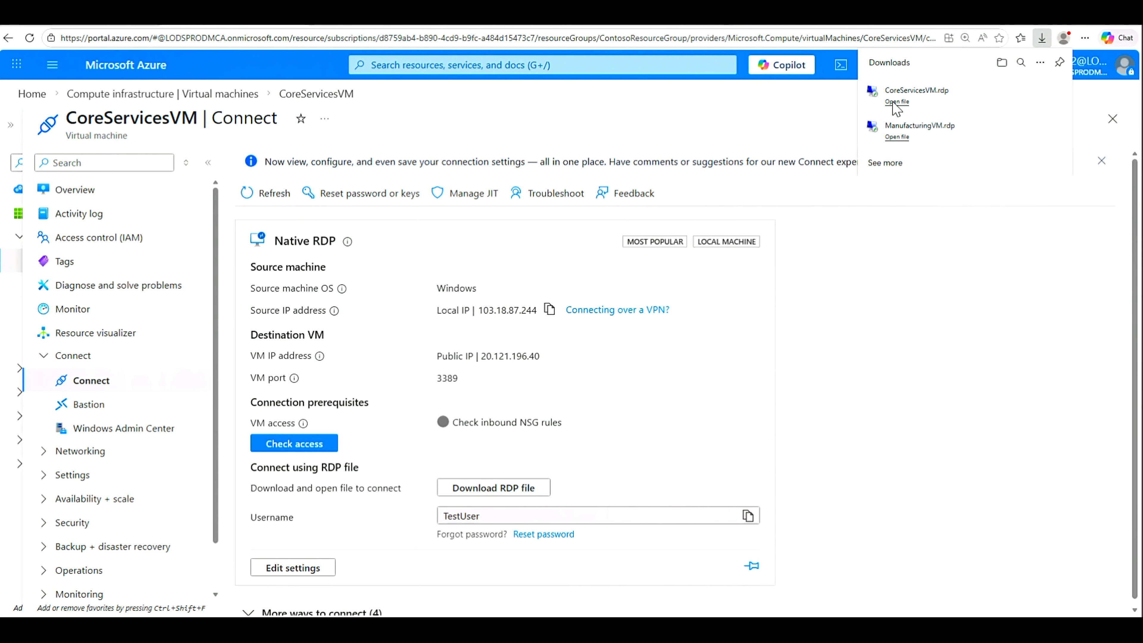
# Step: Open CoreServicesVM.rdp, enter the password, and accept the certificate to connect to 20.121.196.40
pyautogui.click(894, 103)
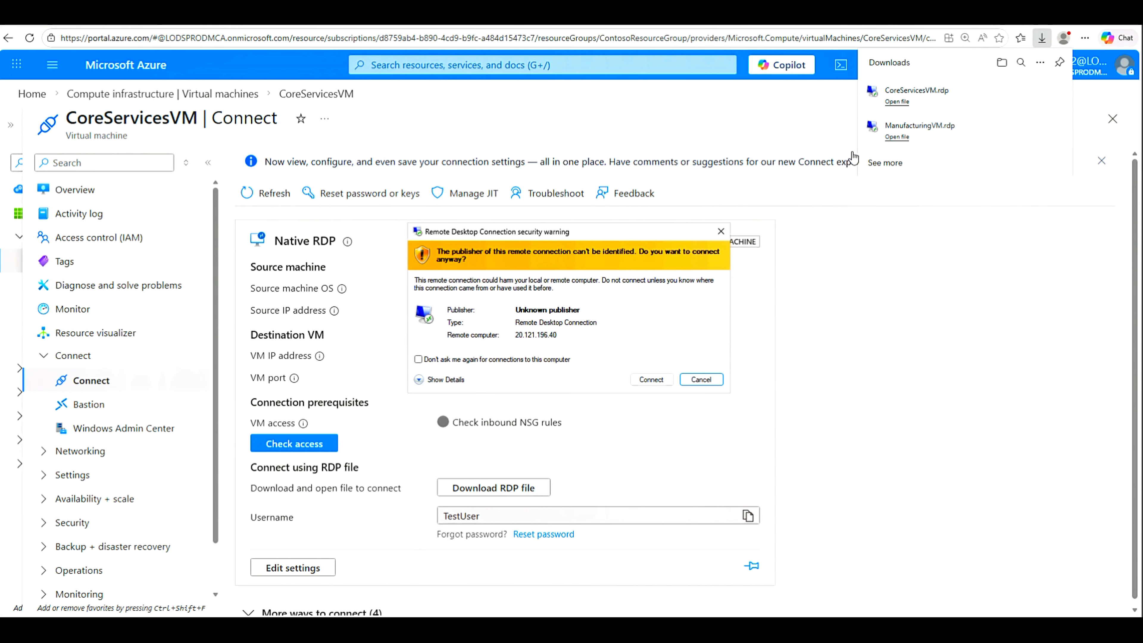
pyautogui.click(653, 381)
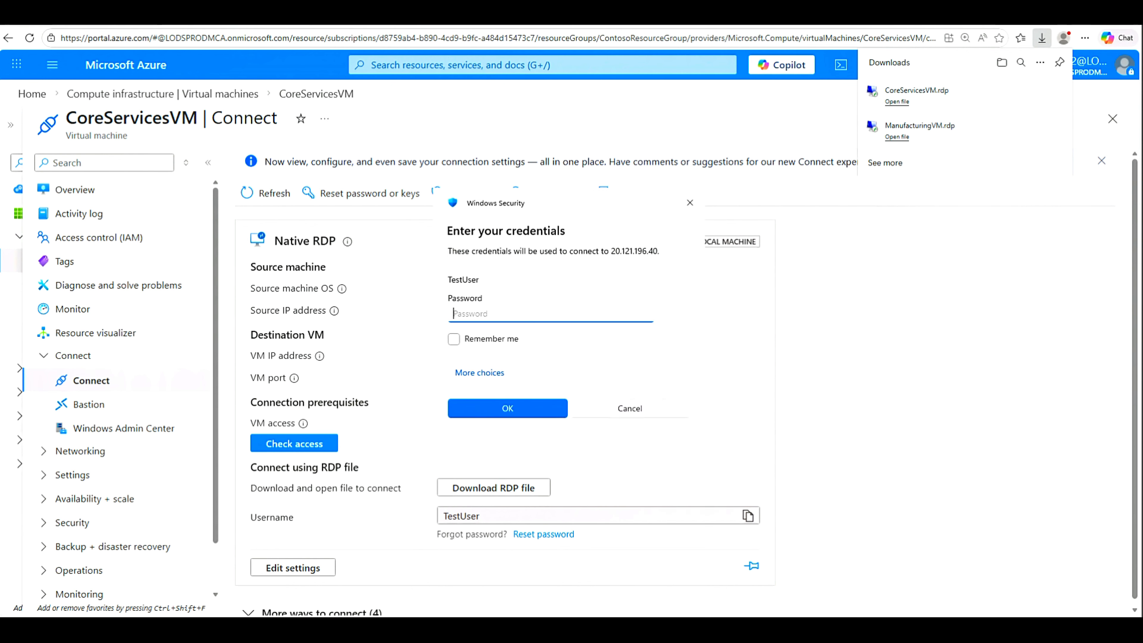
pyautogui.hotkey('ctrl', 'v')
pyautogui.click(546, 408)
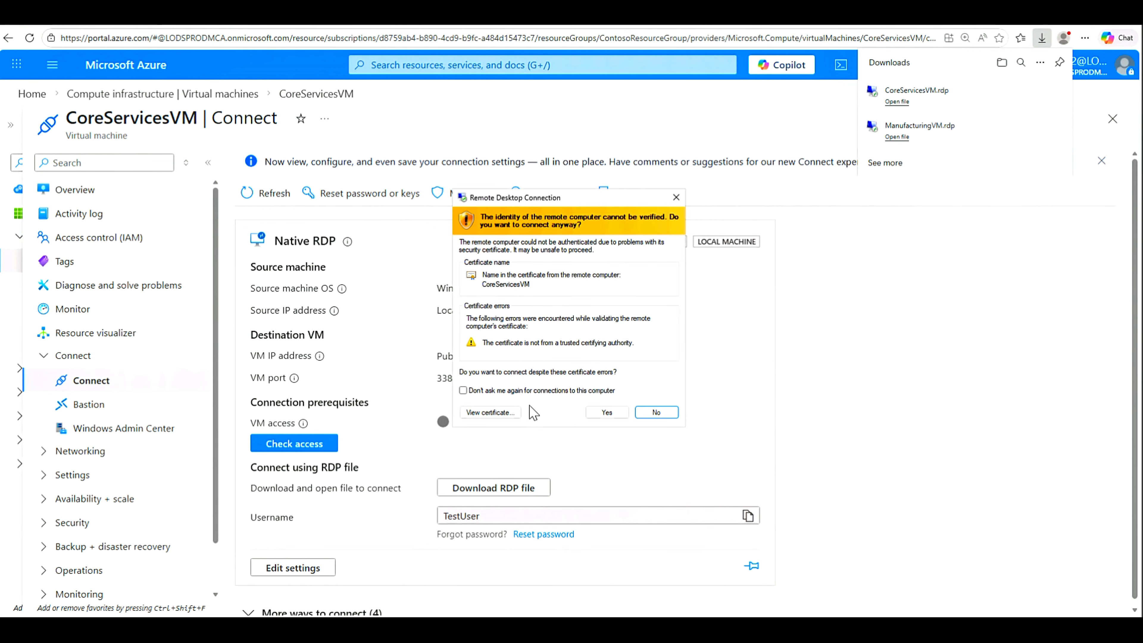
pyautogui.click(621, 412)
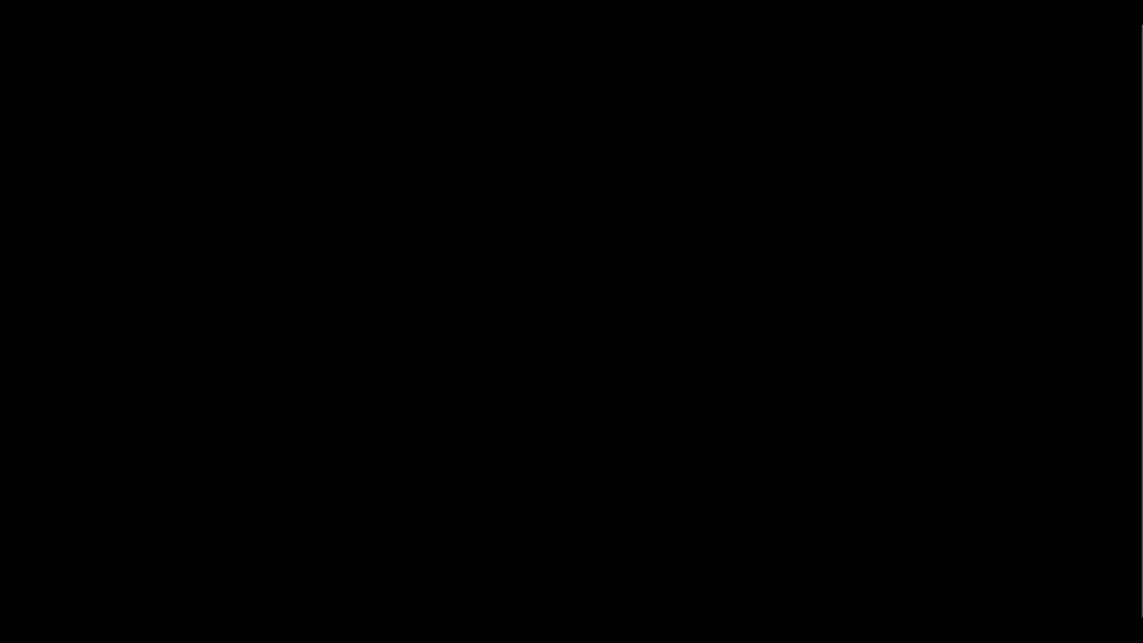
# Step: Window the CoreServicesVM session and resize it to sit just below the portal header
pyautogui.click(724, 16)
pyautogui.moveTo(377, 11); pyautogui.dragTo(550, 133)
pyautogui.moveTo(644, 472); pyautogui.dragTo(1100, 596)
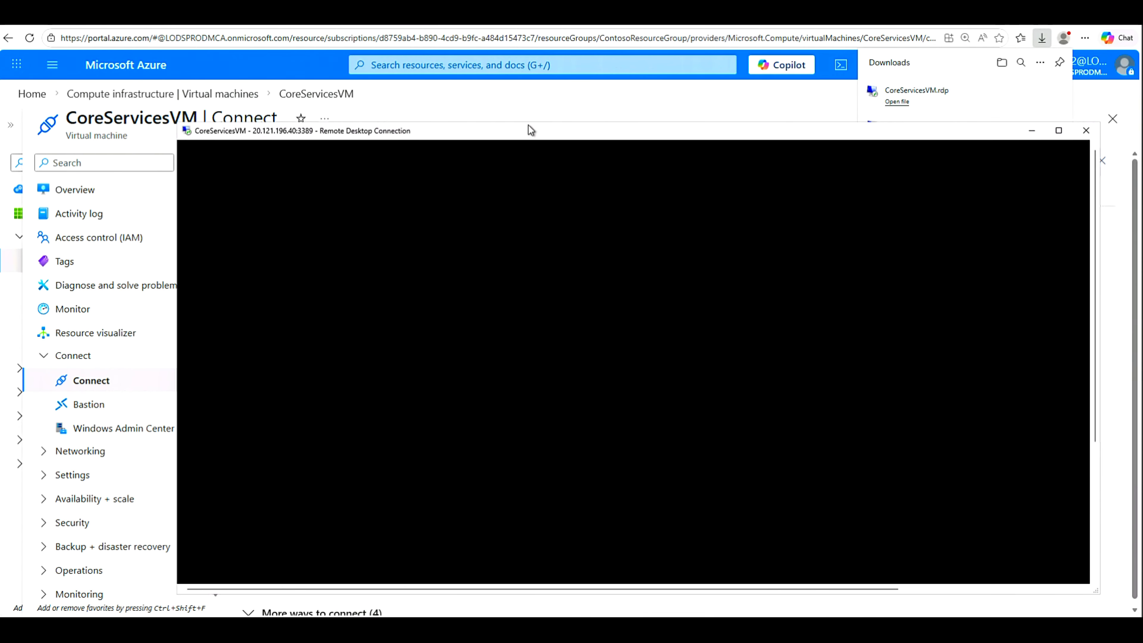
pyautogui.moveTo(527, 135); pyautogui.dragTo(536, 94)
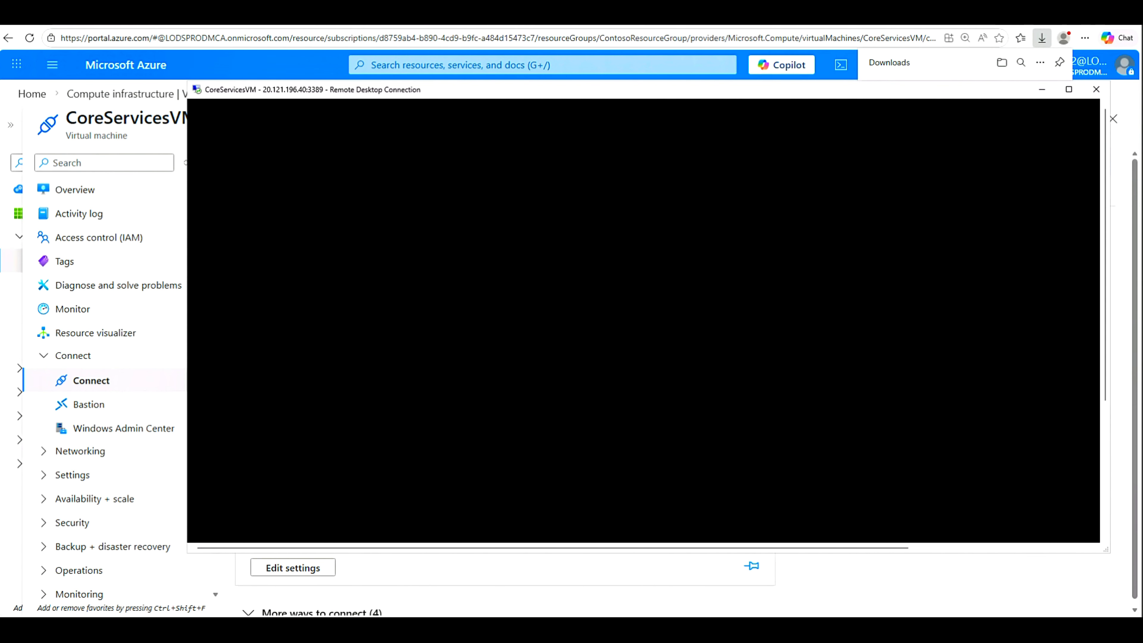
# Step: On ManufacturingVM, dismiss the Windows Admin Center pop-up and close Server Manager
pyautogui.moveTo(674, 630)
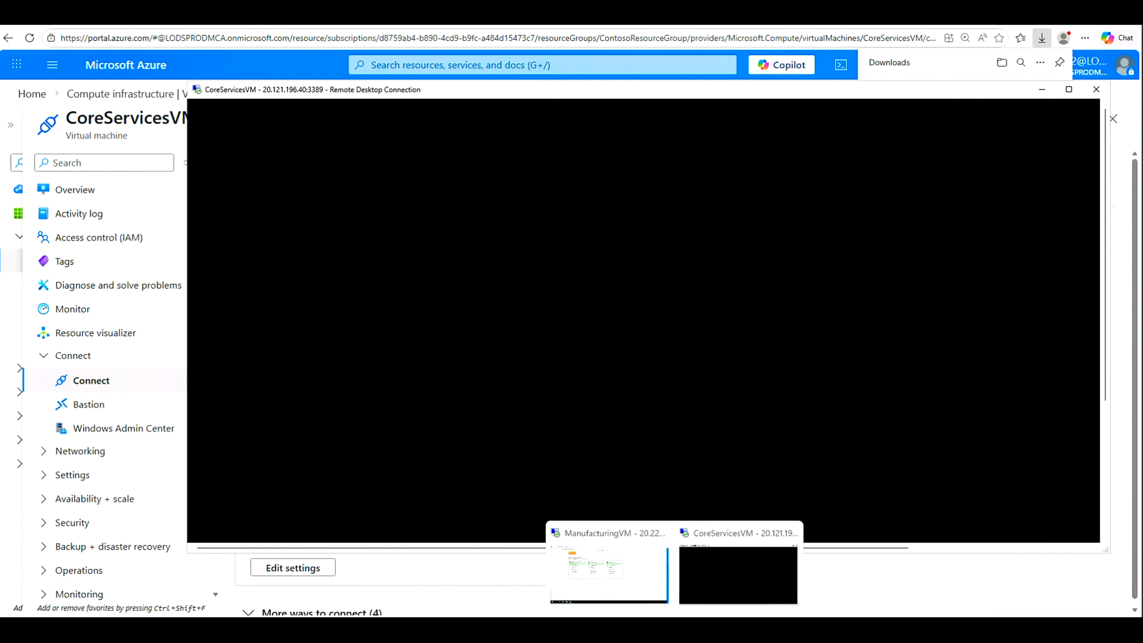
pyautogui.click(630, 575)
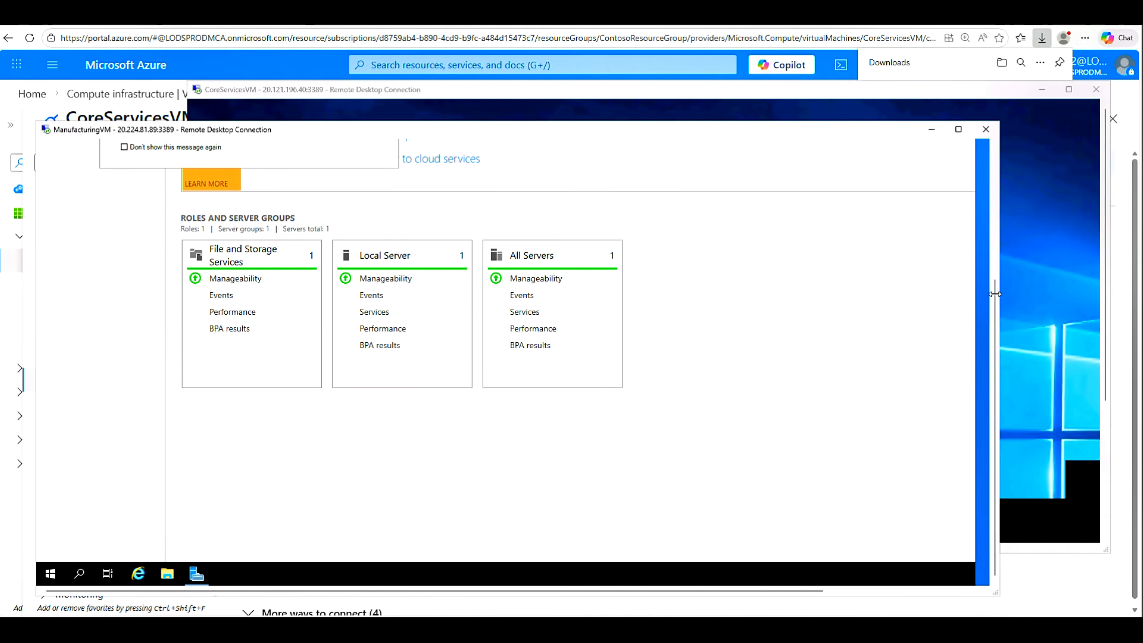
pyautogui.moveTo(995, 289); pyautogui.dragTo(999, 160)
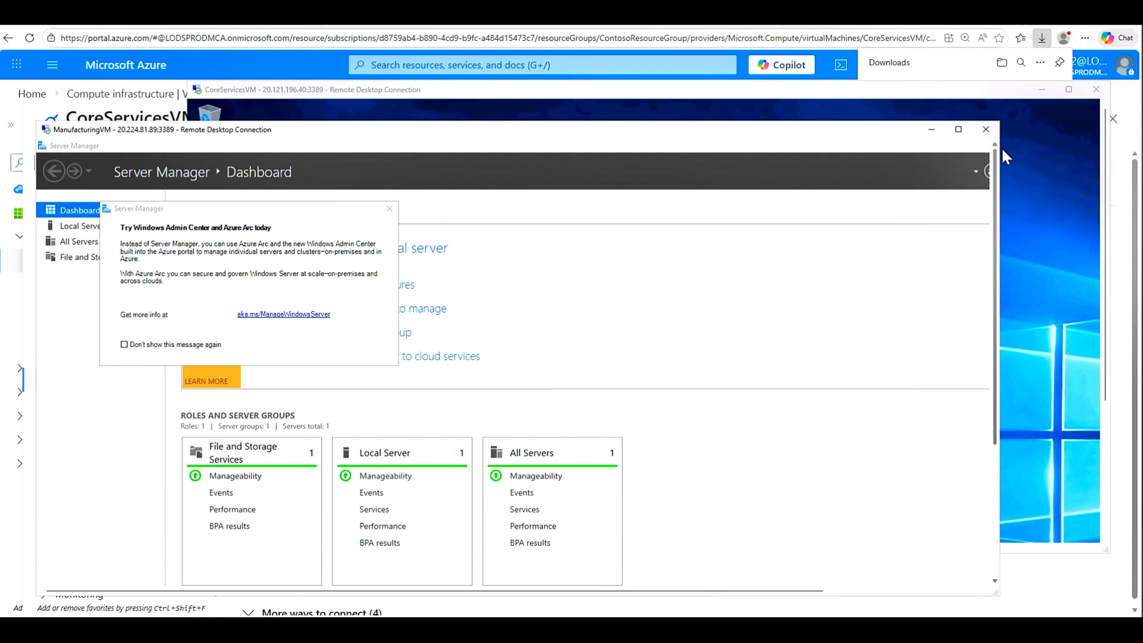
pyautogui.moveTo(910, 152); pyautogui.dragTo(774, 226)
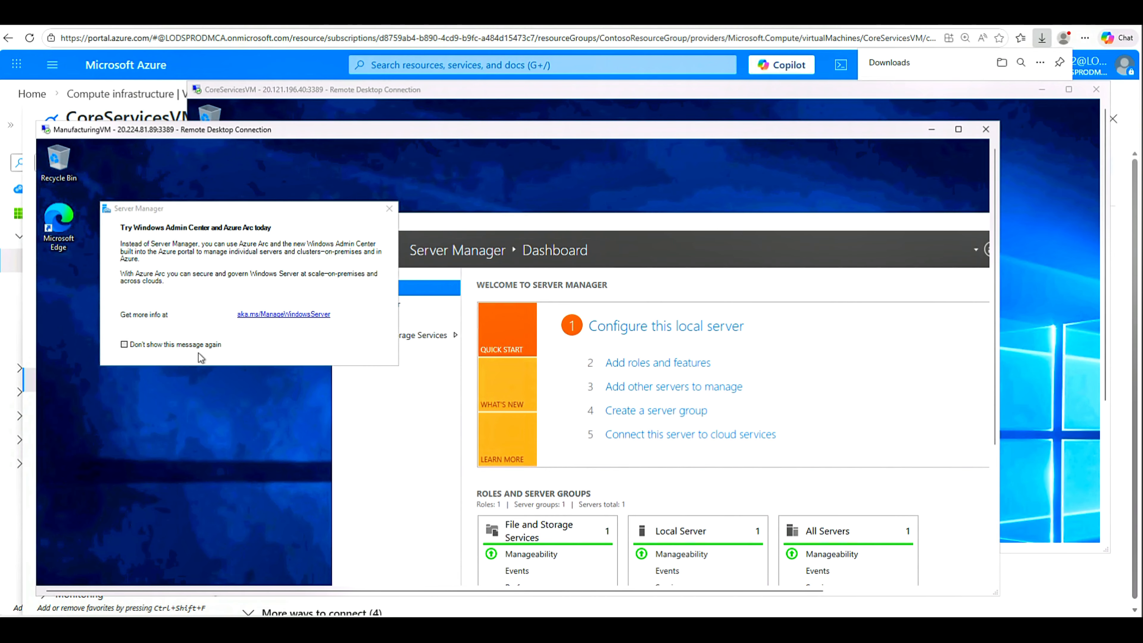
pyautogui.click(390, 208)
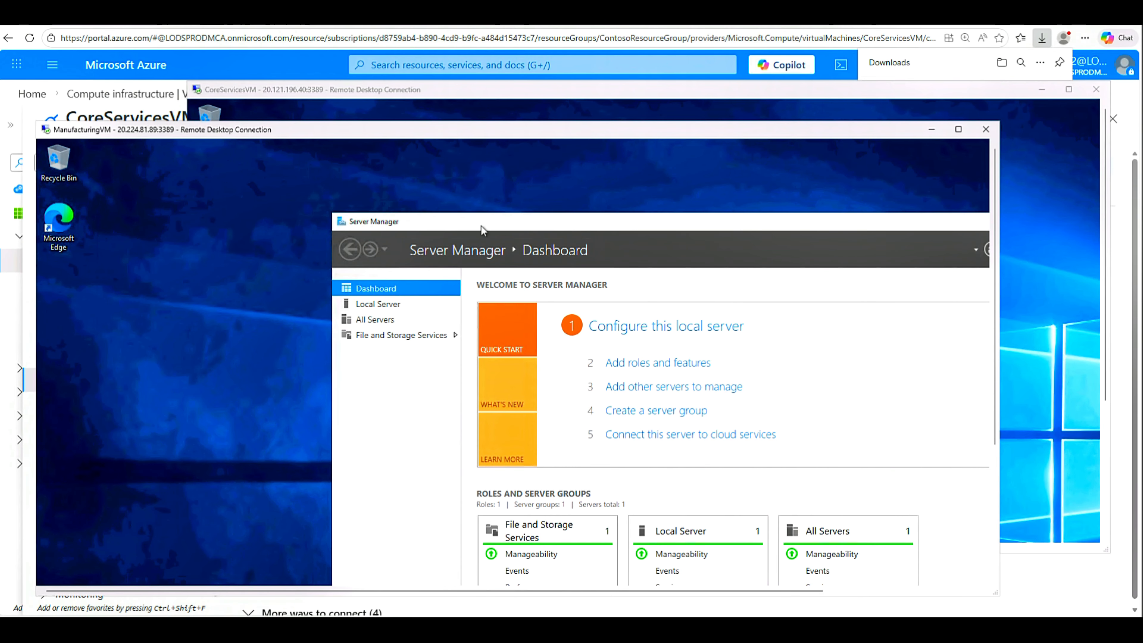
pyautogui.moveTo(480, 225); pyautogui.dragTo(226, 175)
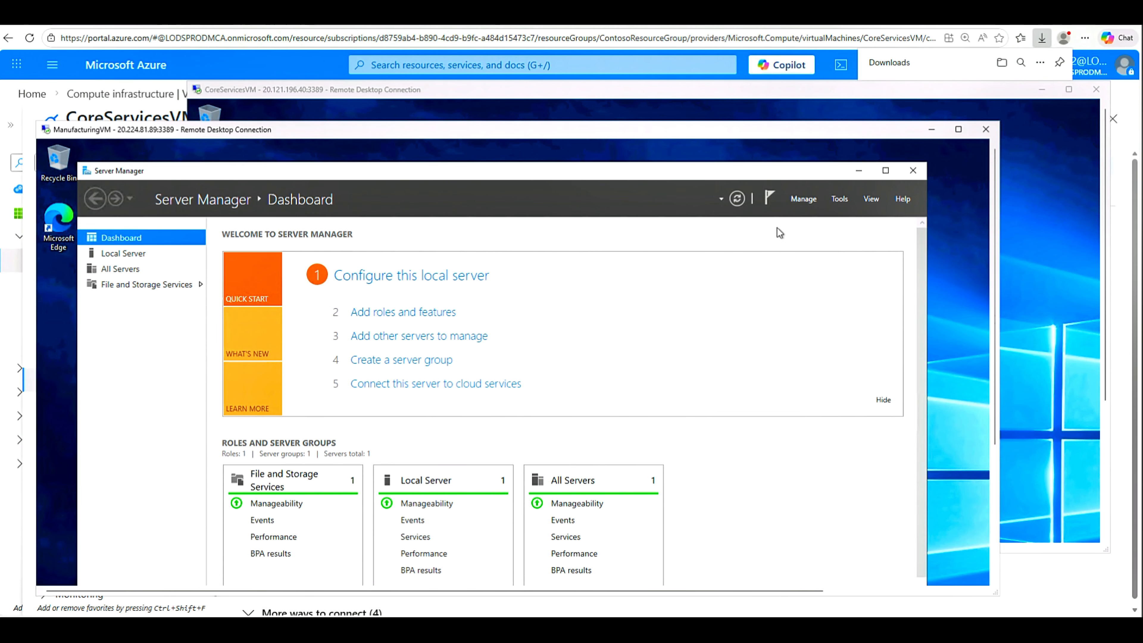
pyautogui.click(913, 171)
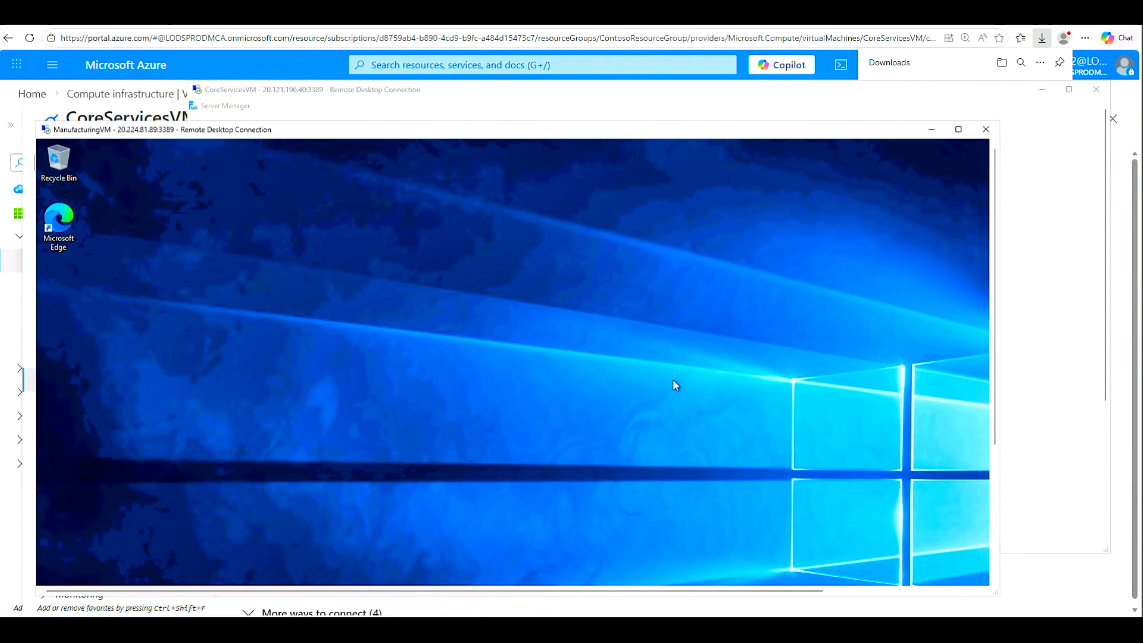
pyautogui.moveTo(995, 397); pyautogui.dragTo(975, 580)
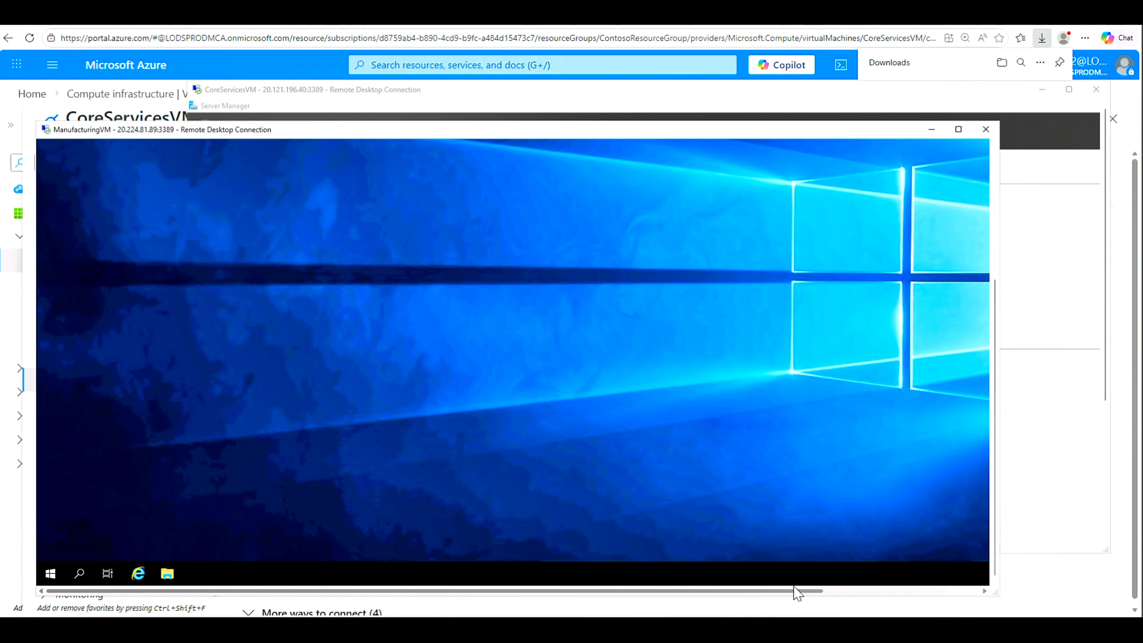
pyautogui.moveTo(799, 593); pyautogui.dragTo(978, 603)
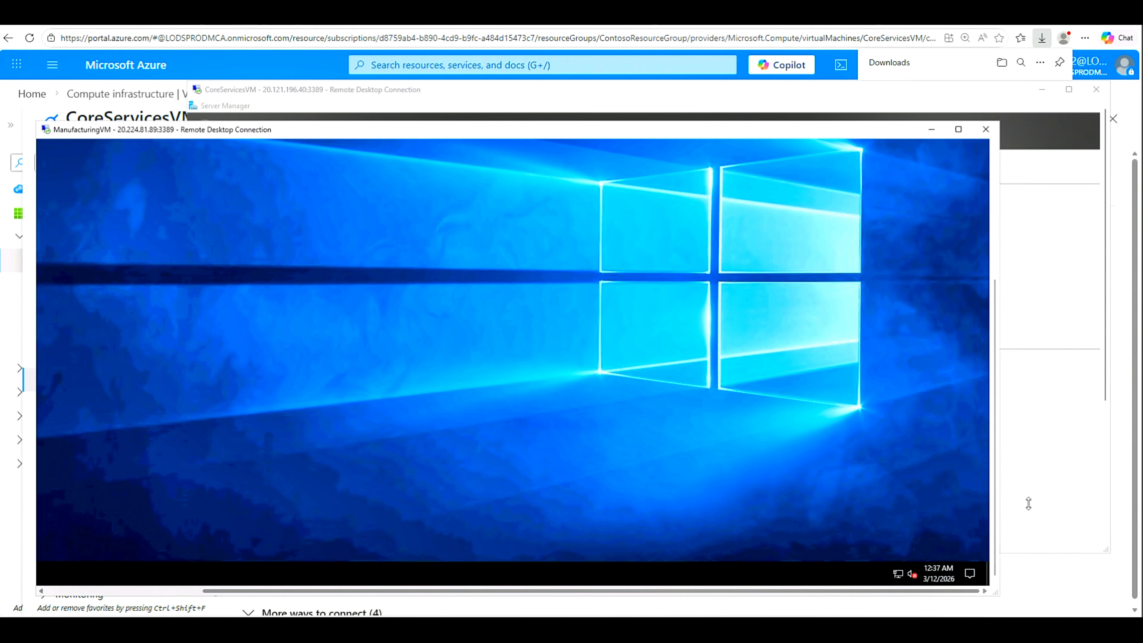
pyautogui.moveTo(1000, 401); pyautogui.dragTo(996, 164)
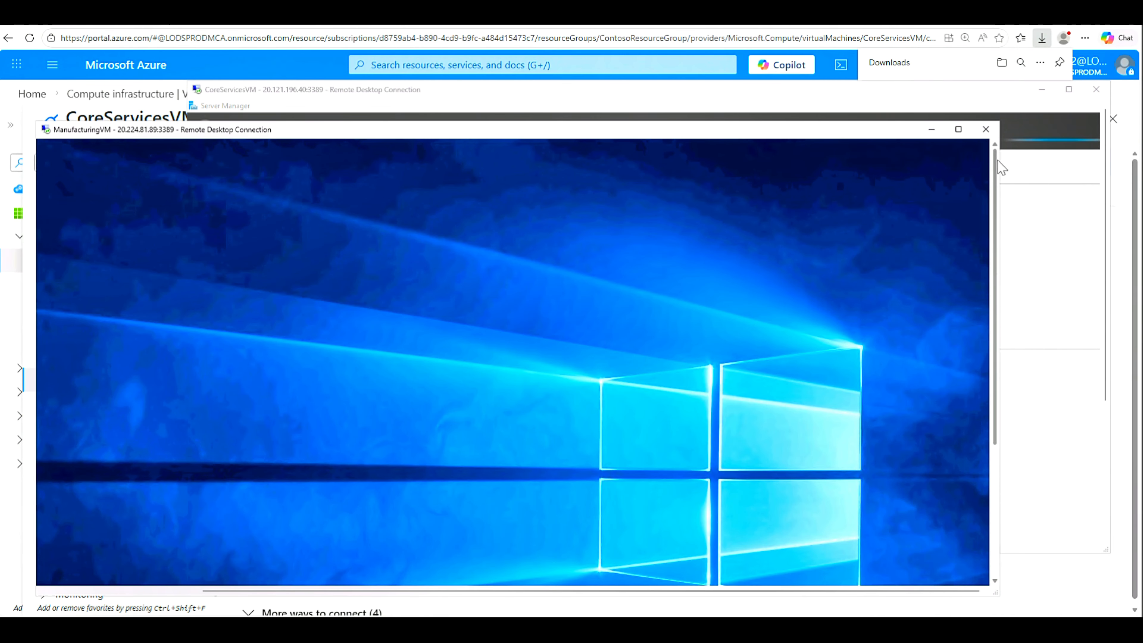
pyautogui.moveTo(584, 593); pyautogui.dragTo(233, 592)
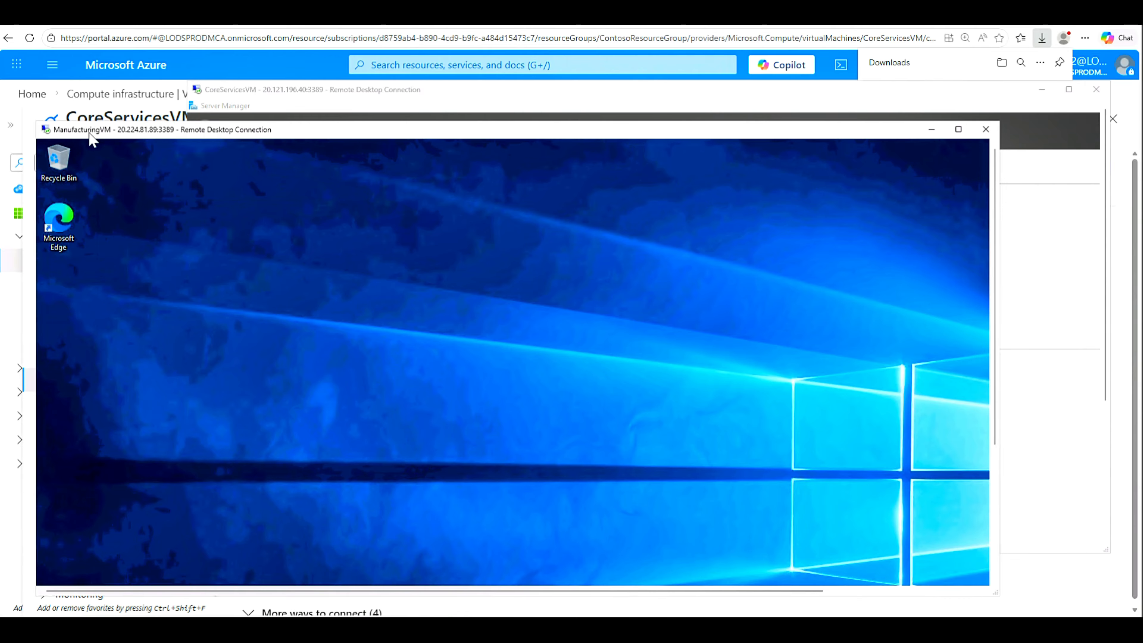
# Step: On CoreServicesVM, dismiss the Azure Arc pop-up and close Server Manager
pyautogui.click(468, 90)
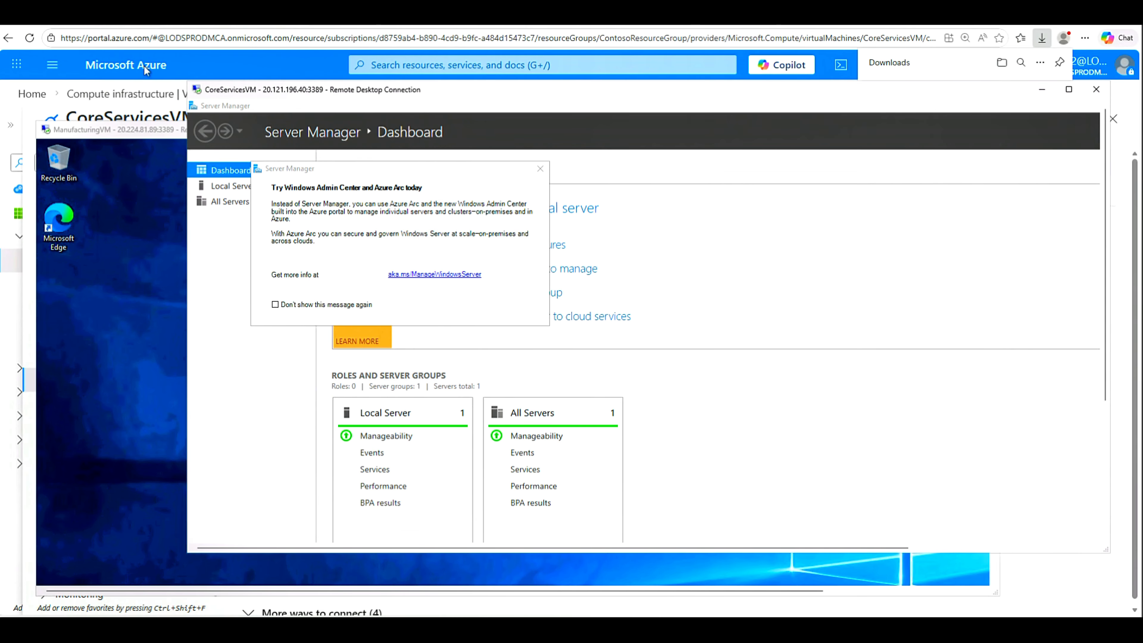
pyautogui.click(541, 171)
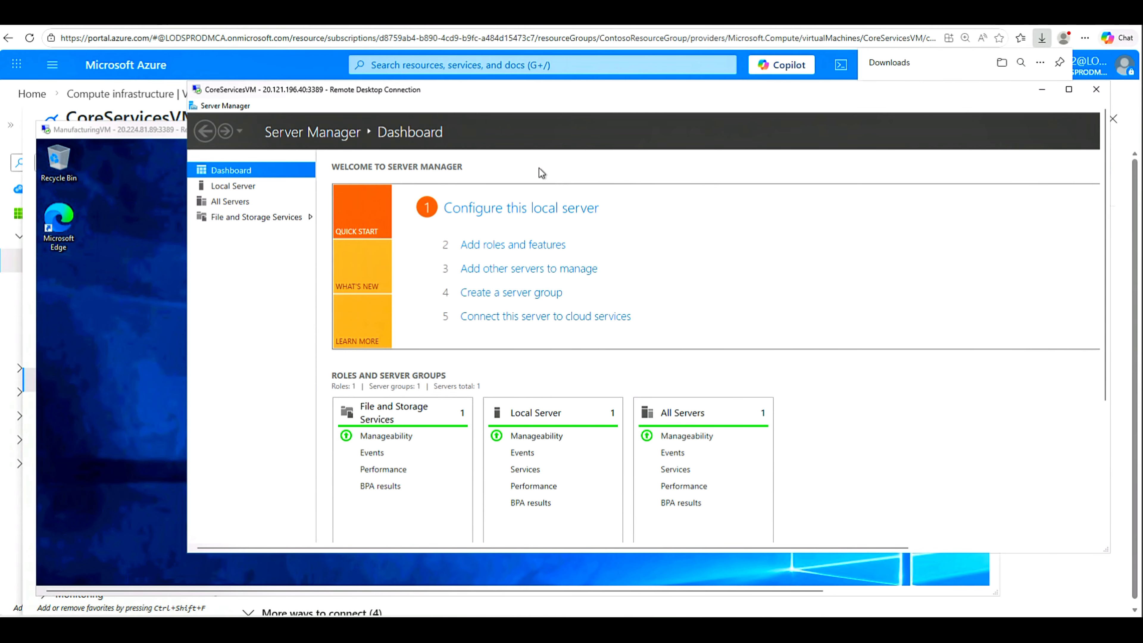
pyautogui.moveTo(602, 110); pyautogui.dragTo(863, 231)
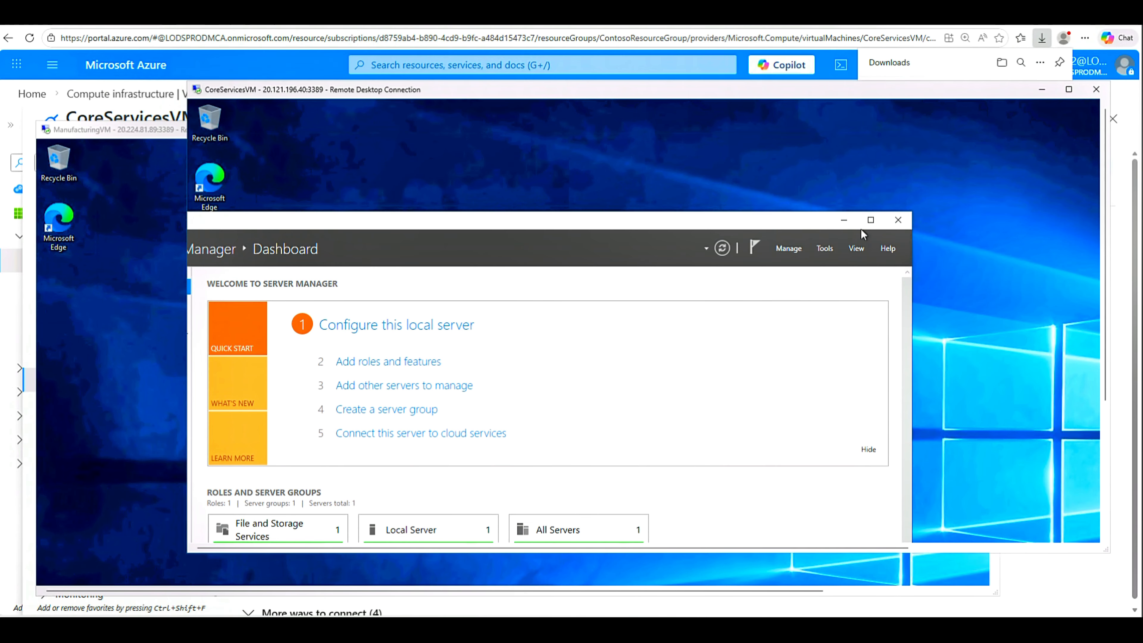
pyautogui.click(899, 221)
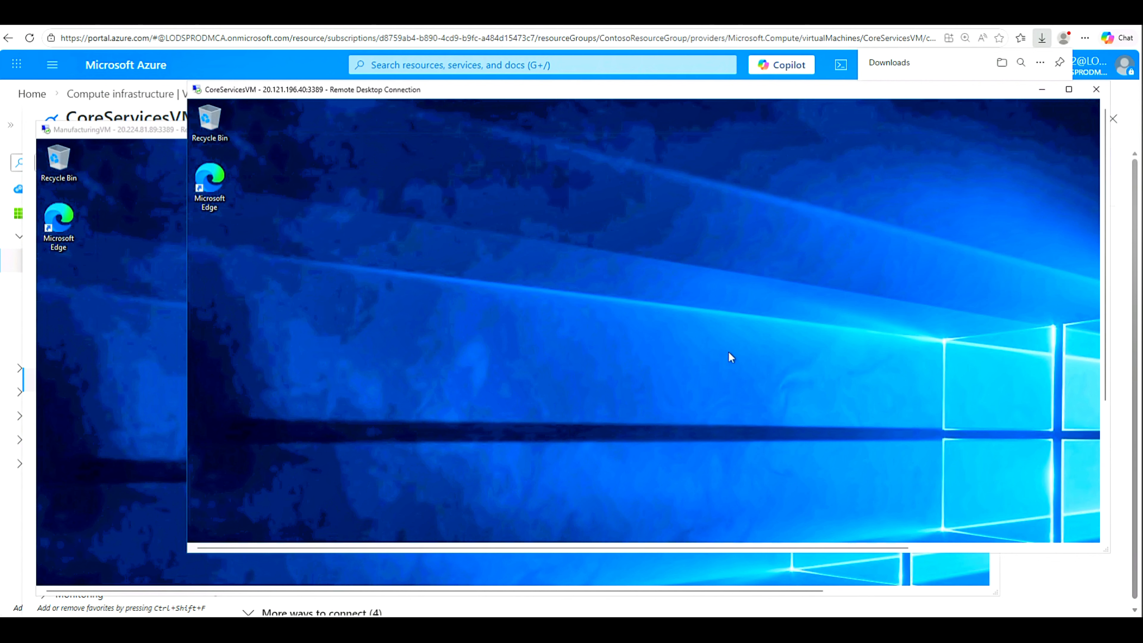
# Step: Search 'powersh' on CoreServicesVM and run Windows PowerShell as administrator
pyautogui.moveTo(1102, 394); pyautogui.dragTo(1087, 514)
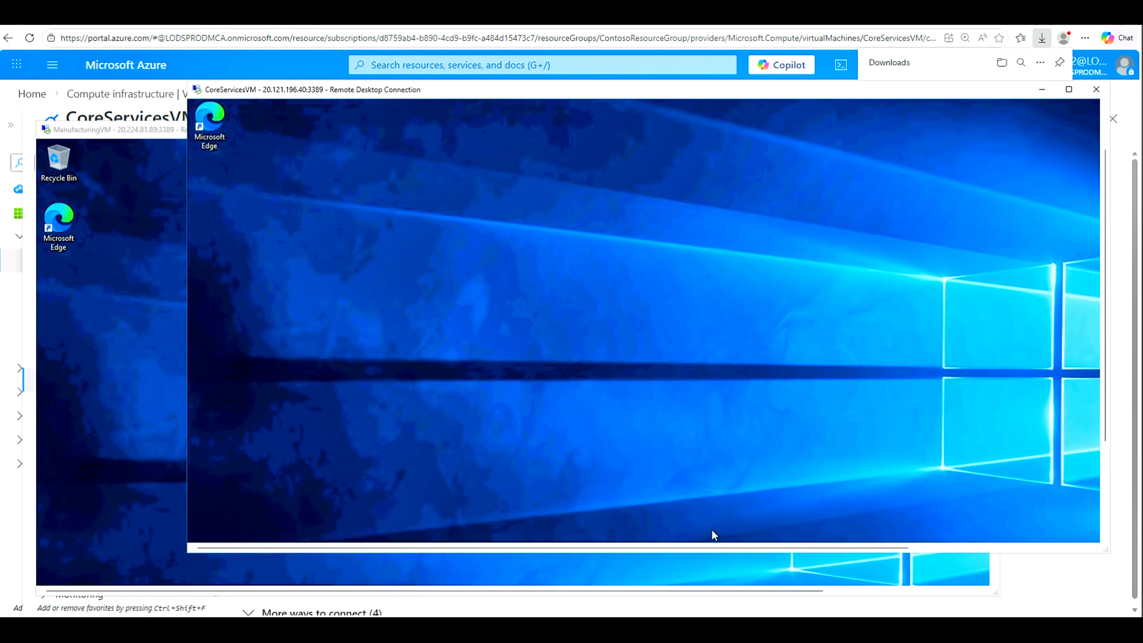
pyautogui.moveTo(1102, 439); pyautogui.dragTo(1079, 557)
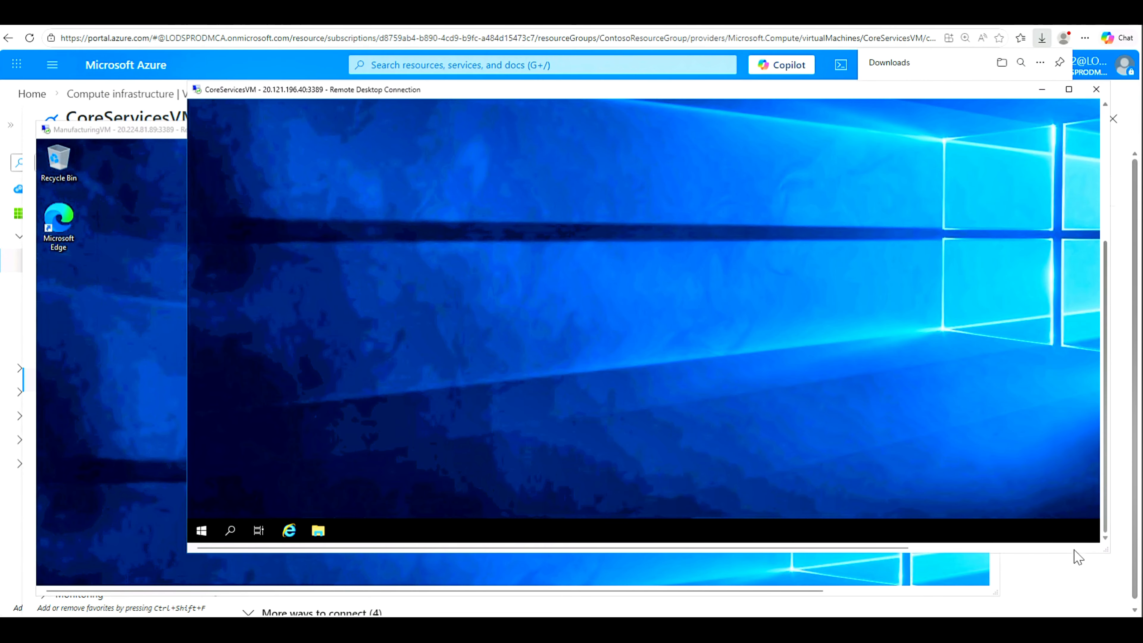
pyautogui.click(231, 531)
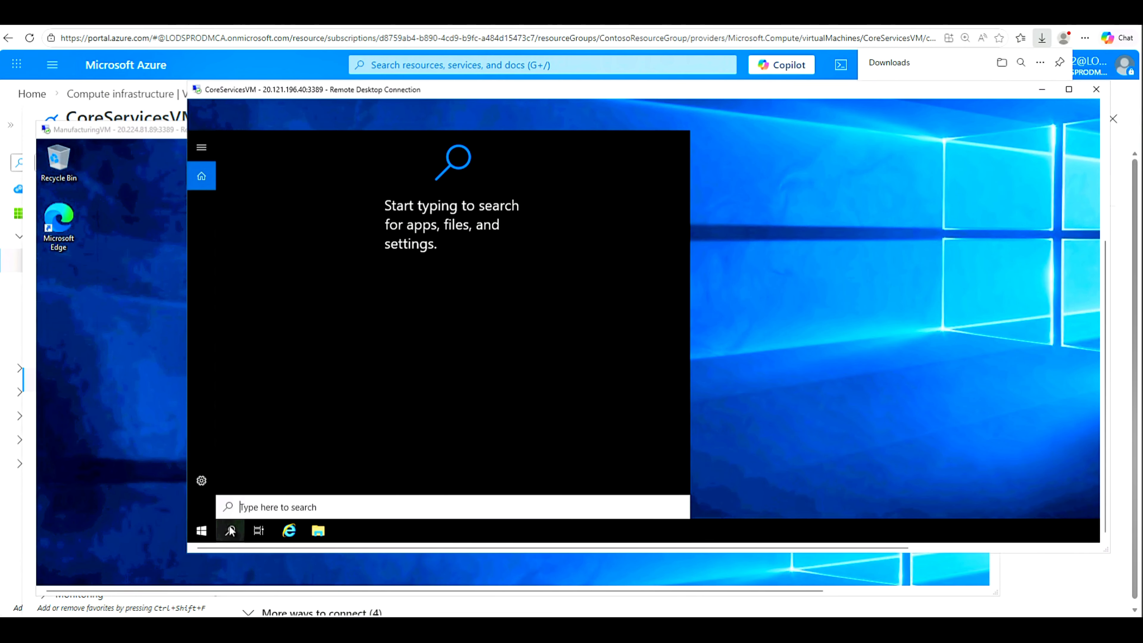
pyautogui.write('powersh')
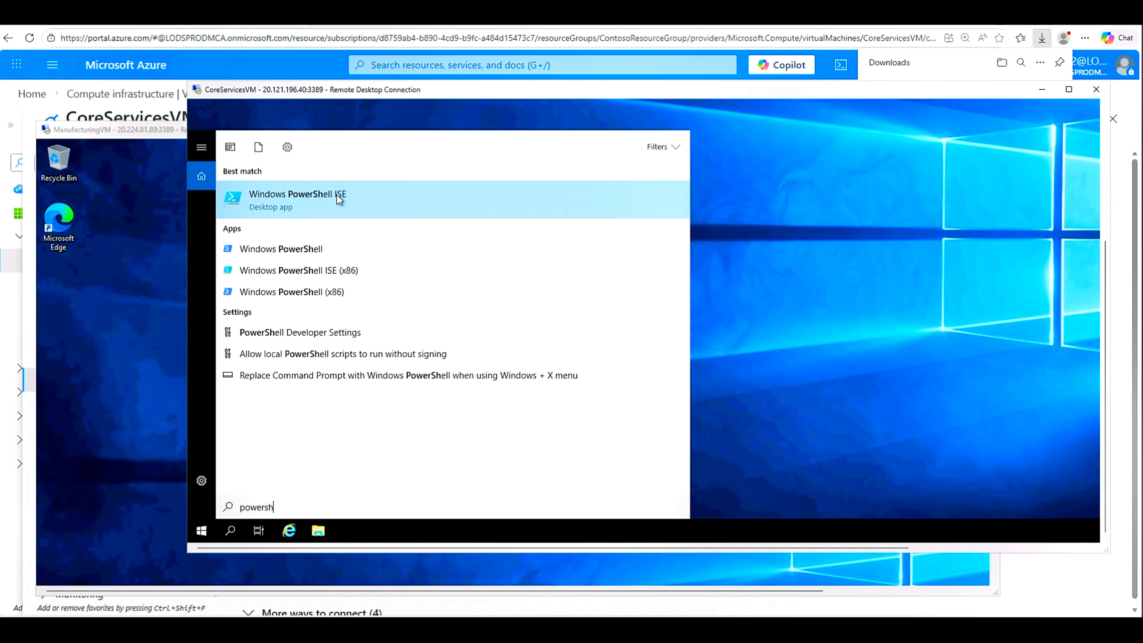
pyautogui.click(304, 250)
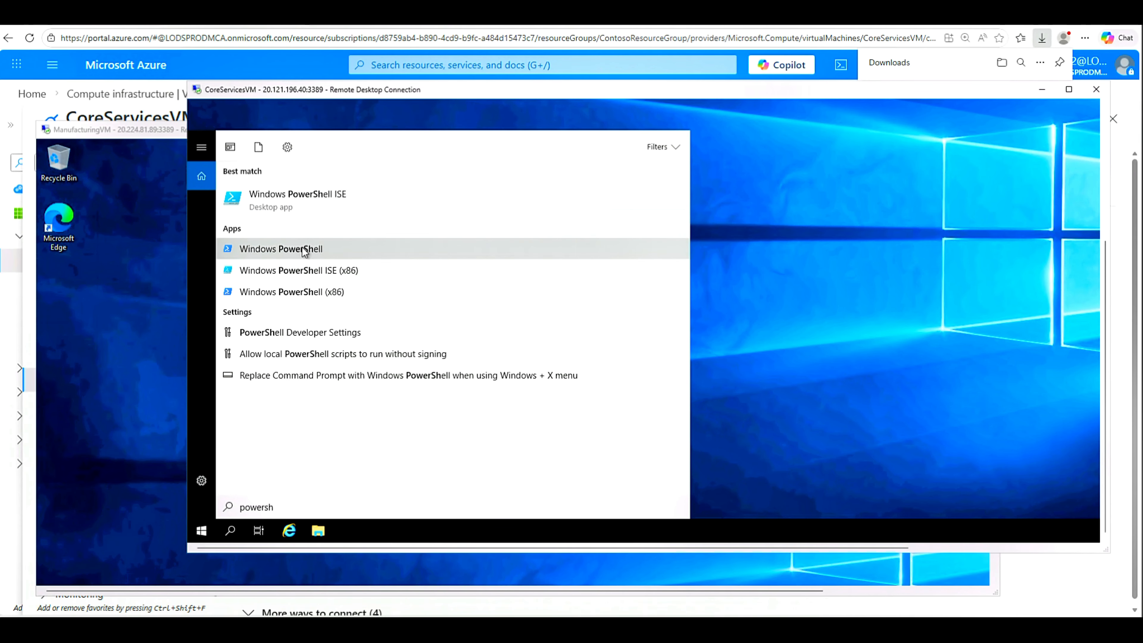
pyautogui.rightClick(303, 250)
pyautogui.click(382, 263)
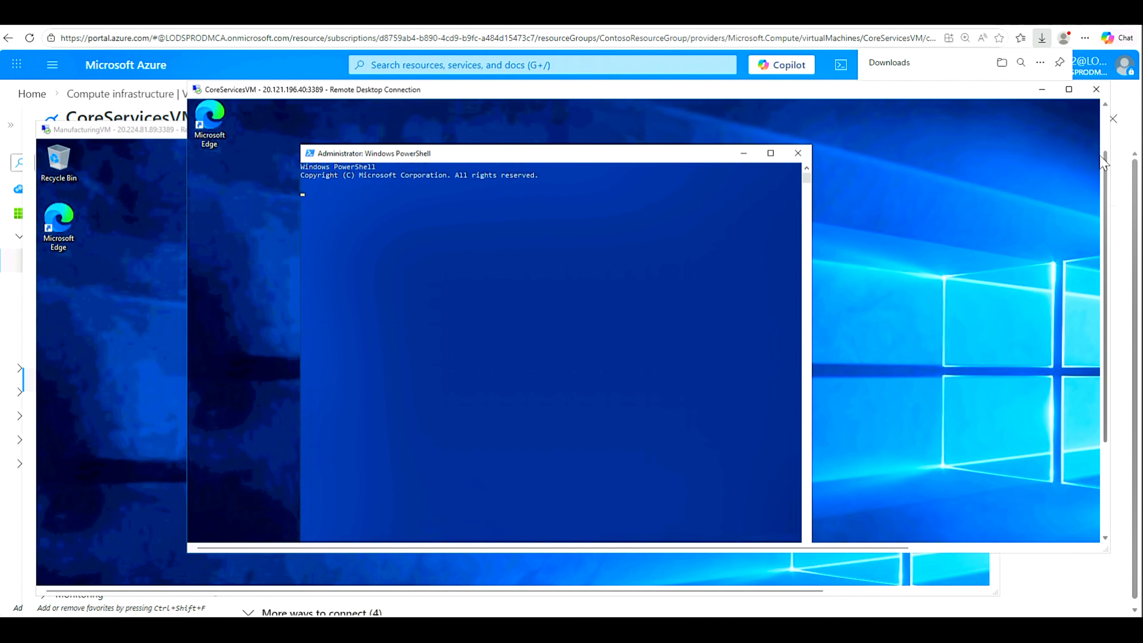
# Step: Set the CoreServicesVM PowerShell console font size to 20
pyautogui.rightClick(439, 182)
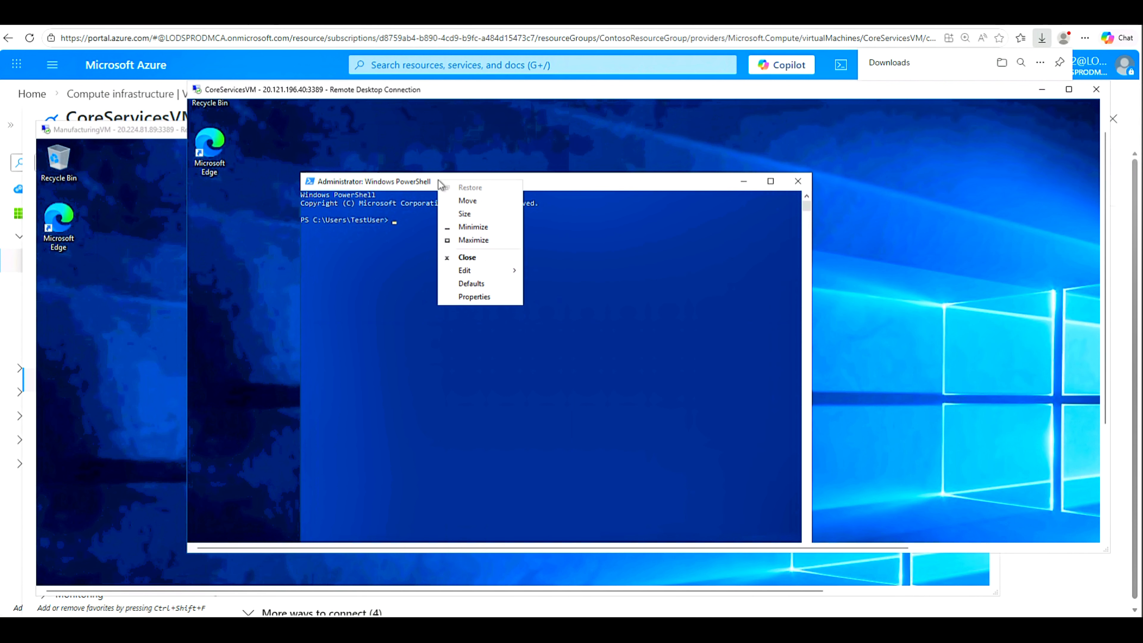
pyautogui.click(480, 296)
pyautogui.click(358, 212)
pyautogui.click(333, 276)
pyautogui.click(459, 464)
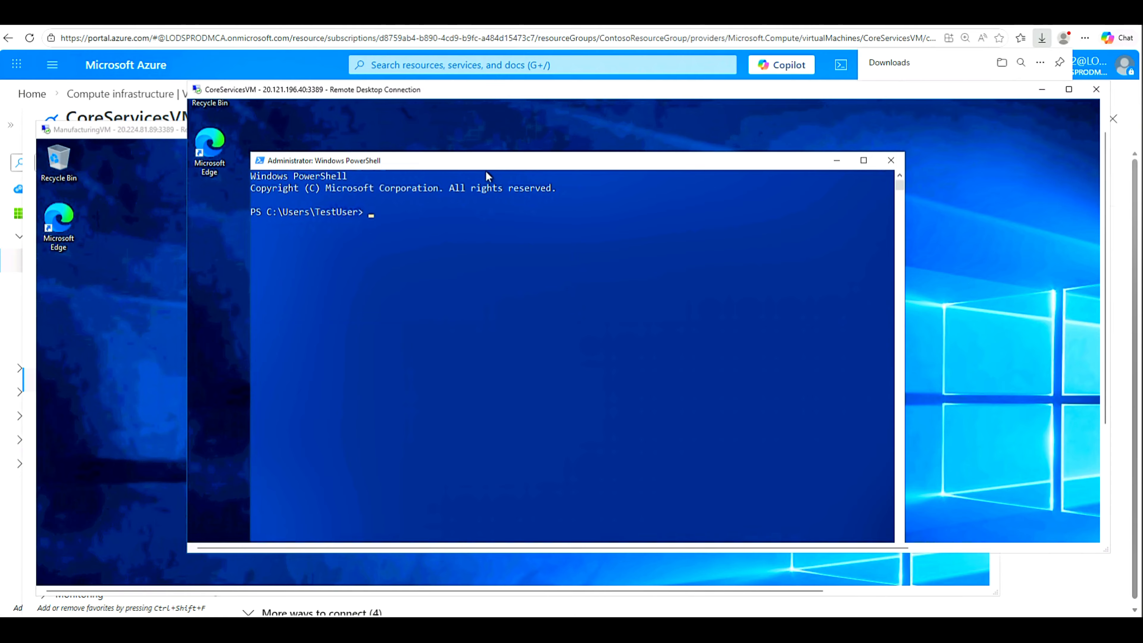
# Step: Run ipconfig to find CoreServicesVM's IPv4 address 10.20.20.4, then bring up the ManufacturingVM desktop
pyautogui.click(441, 235)
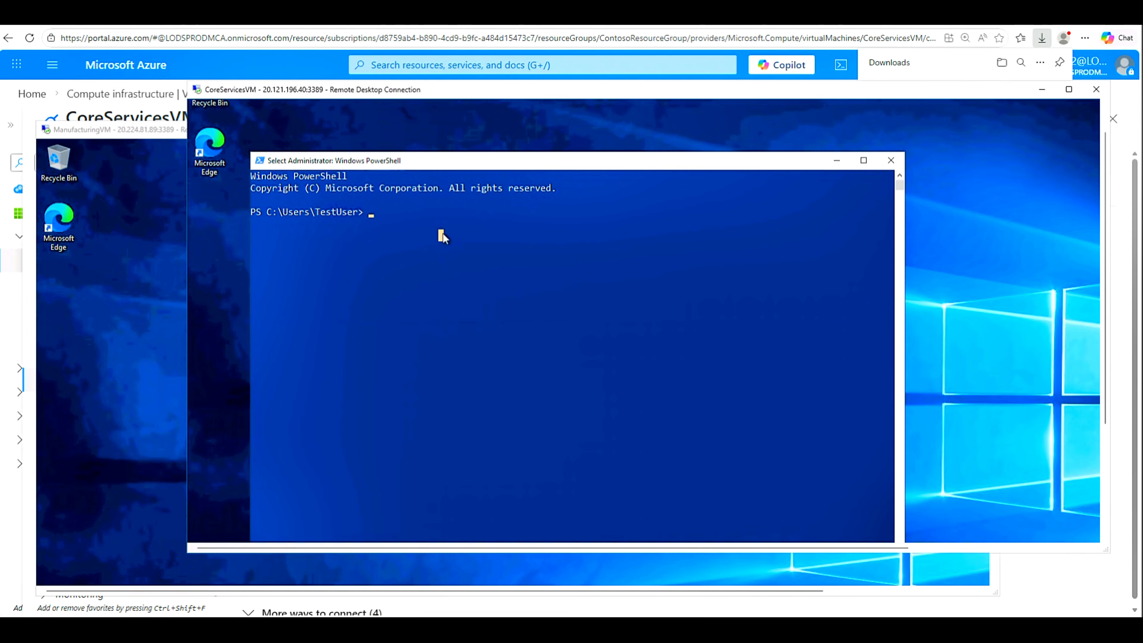
pyautogui.rightClick(444, 235)
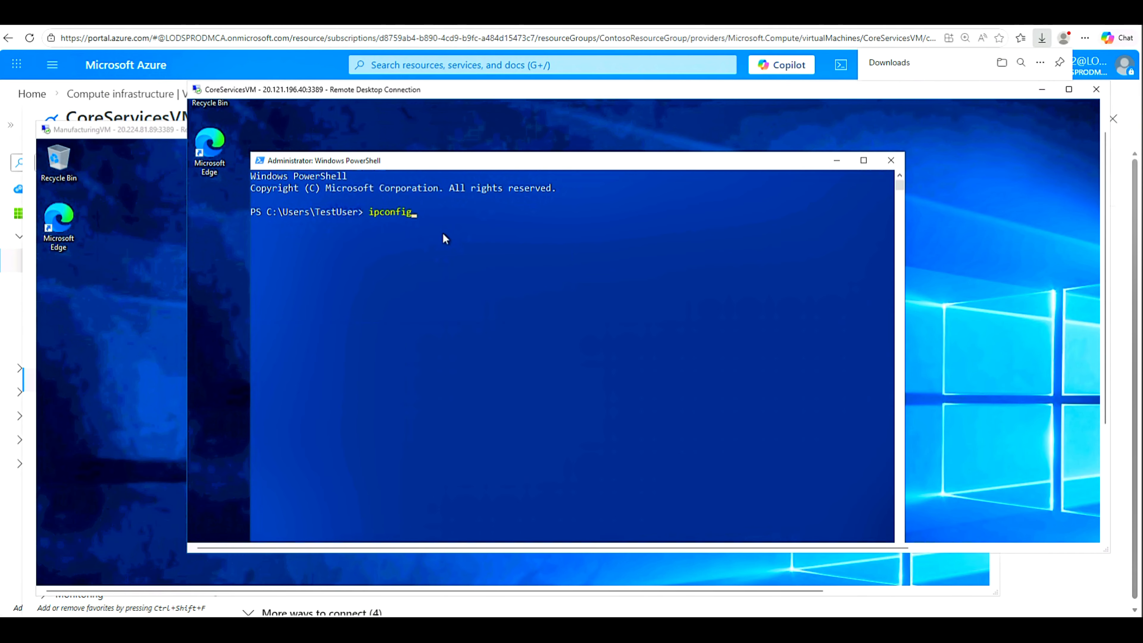
pyautogui.press('Return')
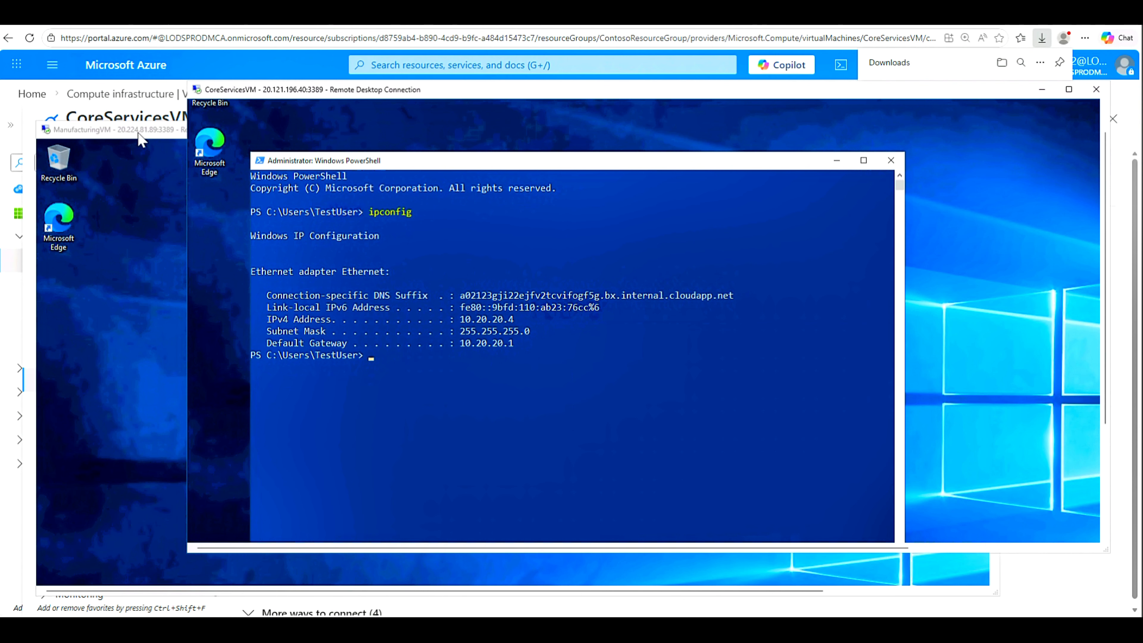
pyautogui.click(139, 135)
pyautogui.moveTo(993, 358); pyautogui.dragTo(999, 579)
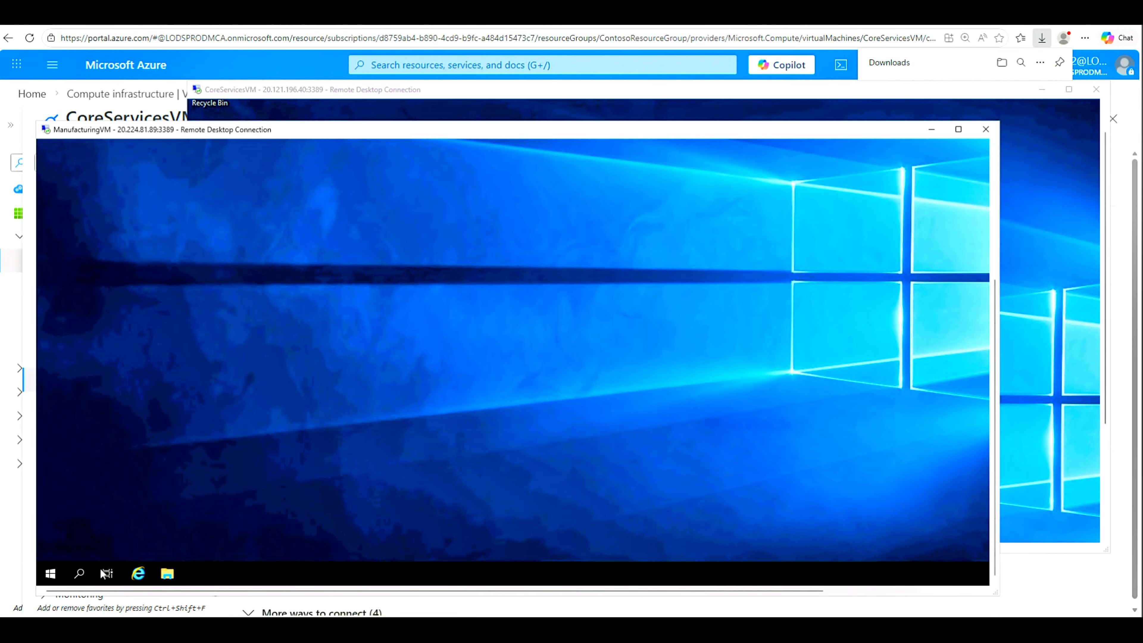
# Step: Search 'powersh' on ManufacturingVM and launch Windows PowerShell as administrator
pyautogui.click(88, 573)
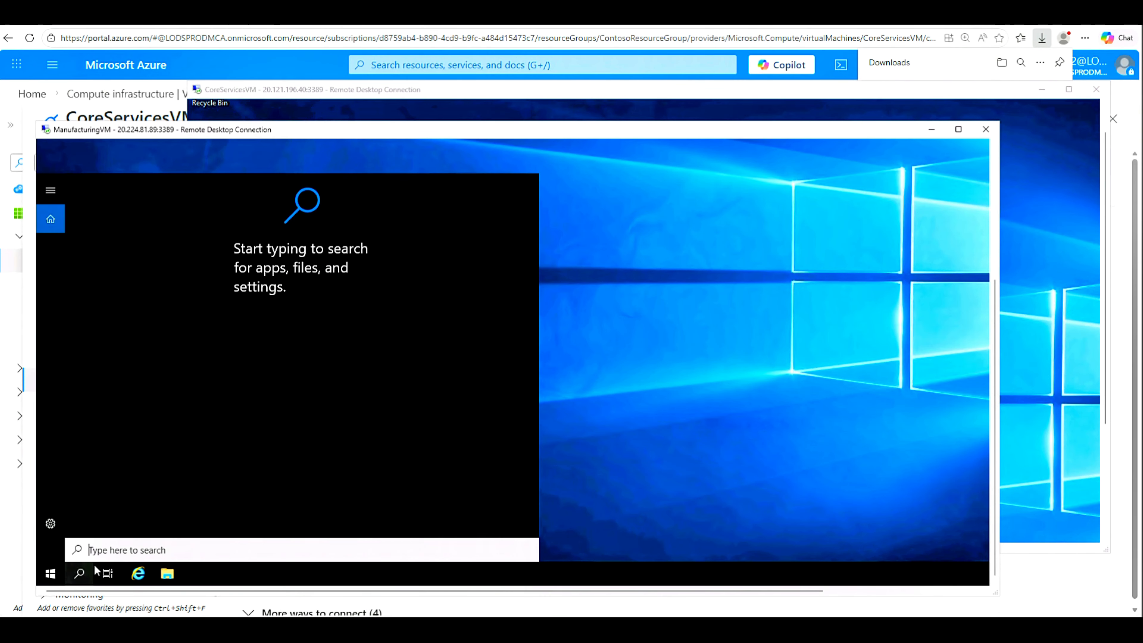
pyautogui.write('p')
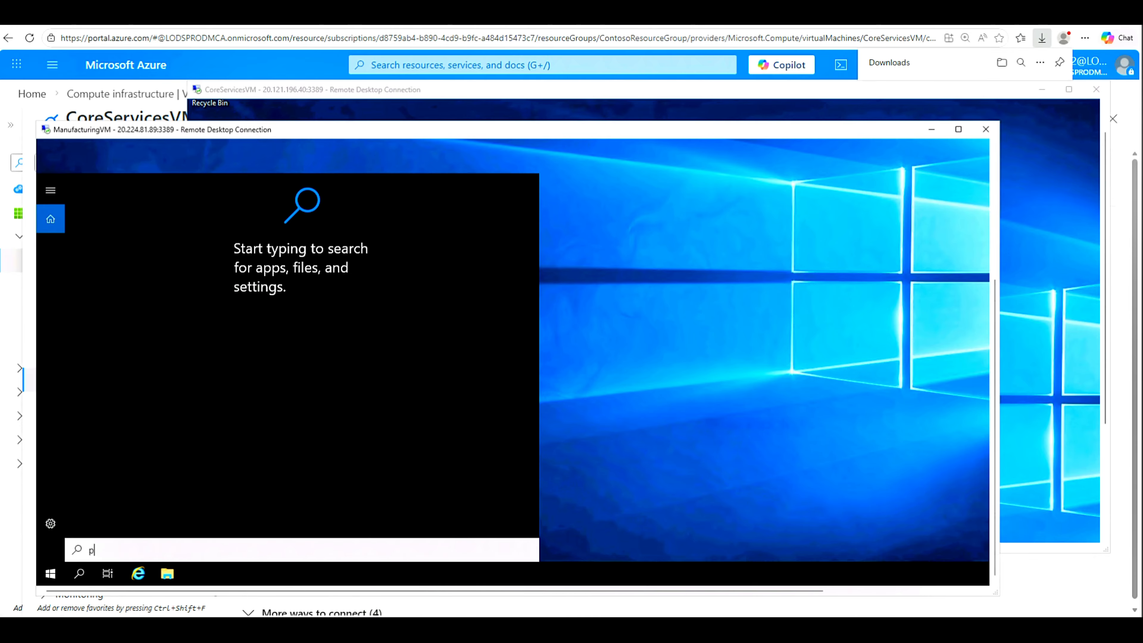
pyautogui.write('owersh')
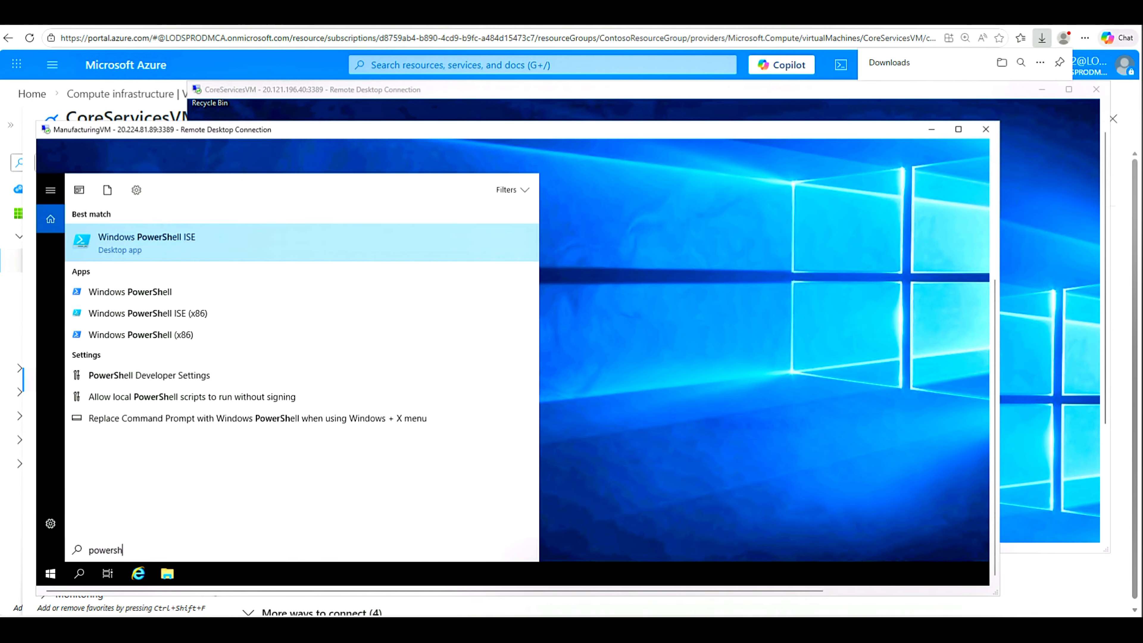
pyautogui.rightClick(162, 295)
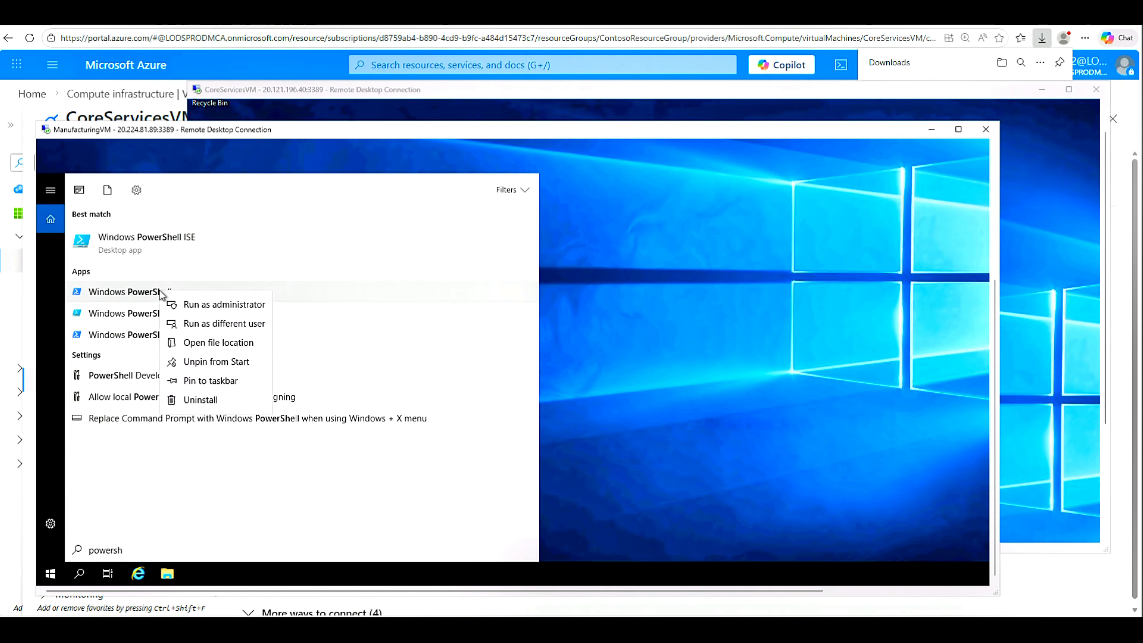
pyautogui.click(200, 306)
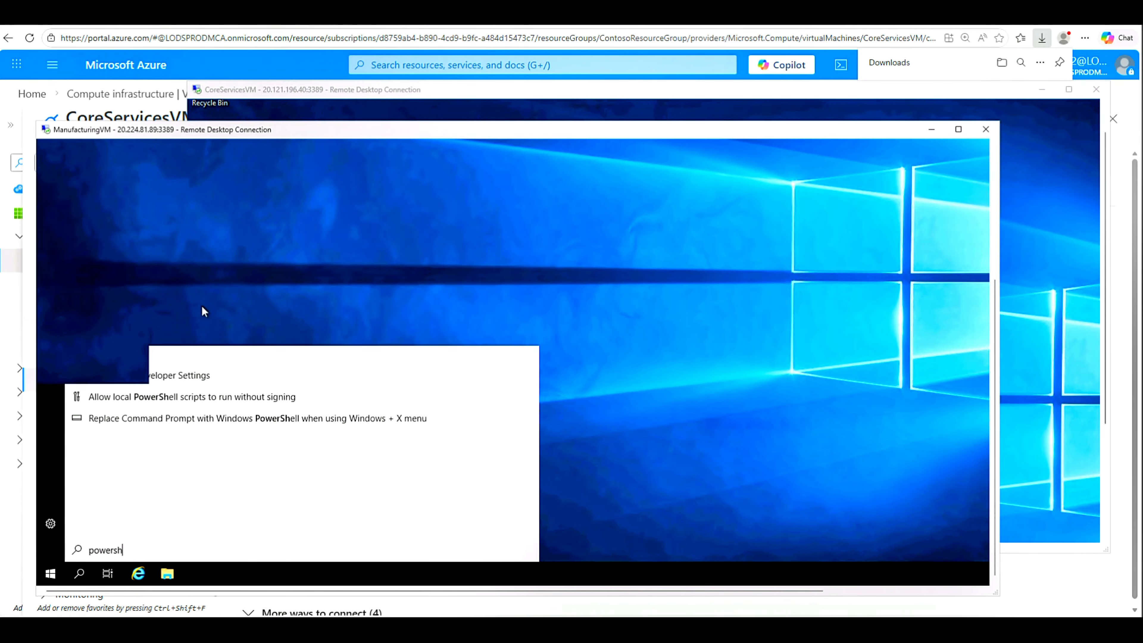
pyautogui.moveTo(992, 305); pyautogui.dragTo(982, 174)
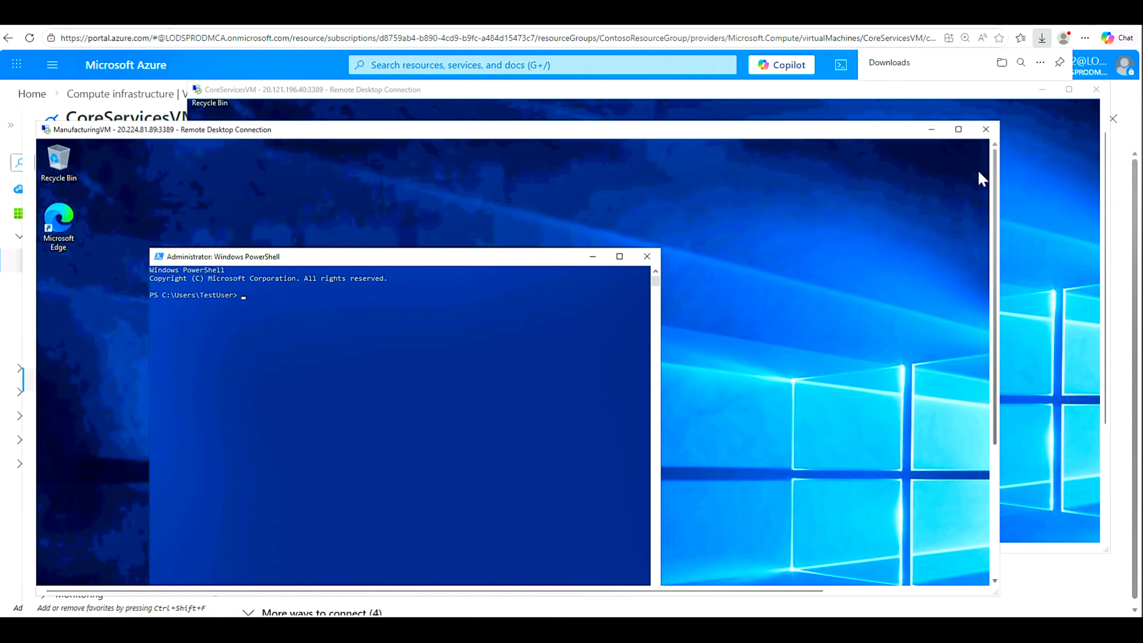
pyautogui.rightClick(454, 259)
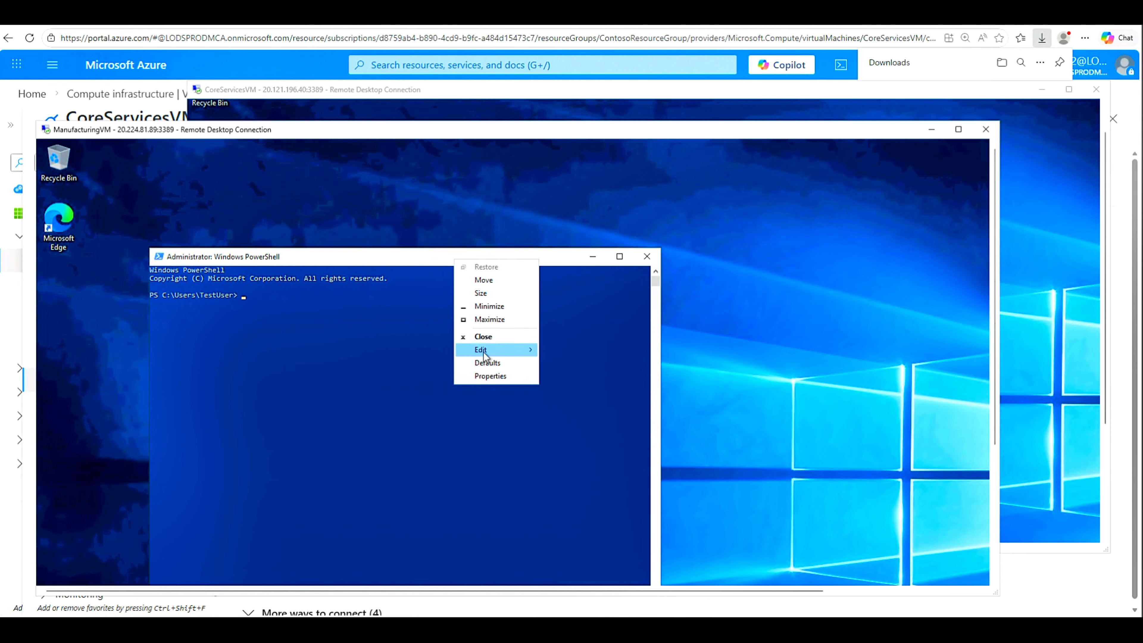
# Step: Change the ManufacturingVM PowerShell console font to size 24 and ready the prompt for typing
pyautogui.click(489, 376)
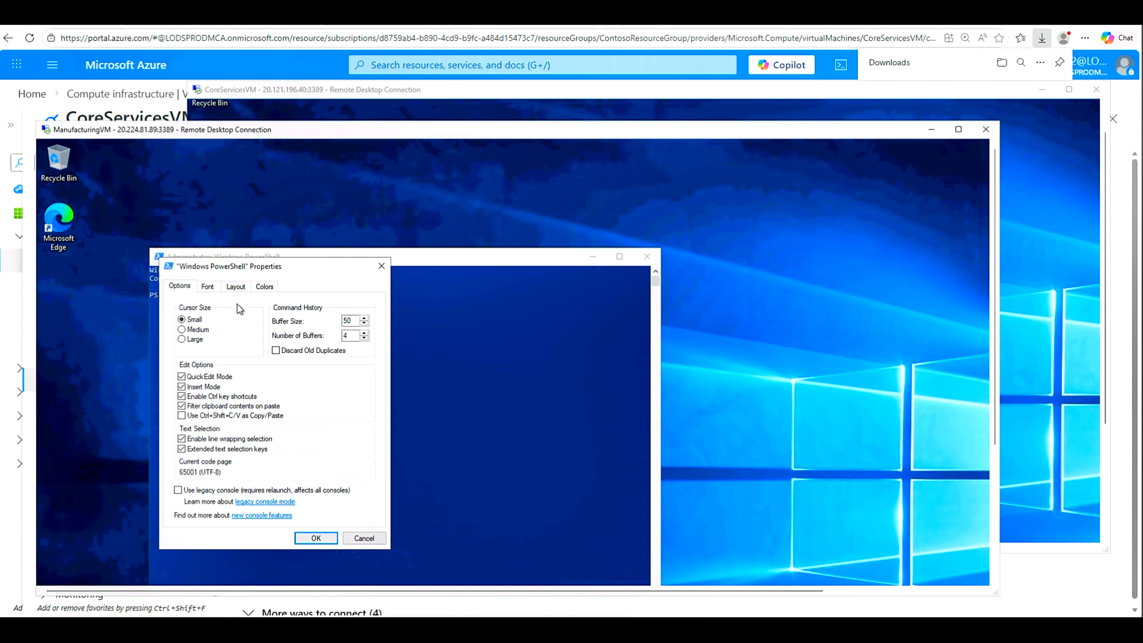
pyautogui.click(208, 286)
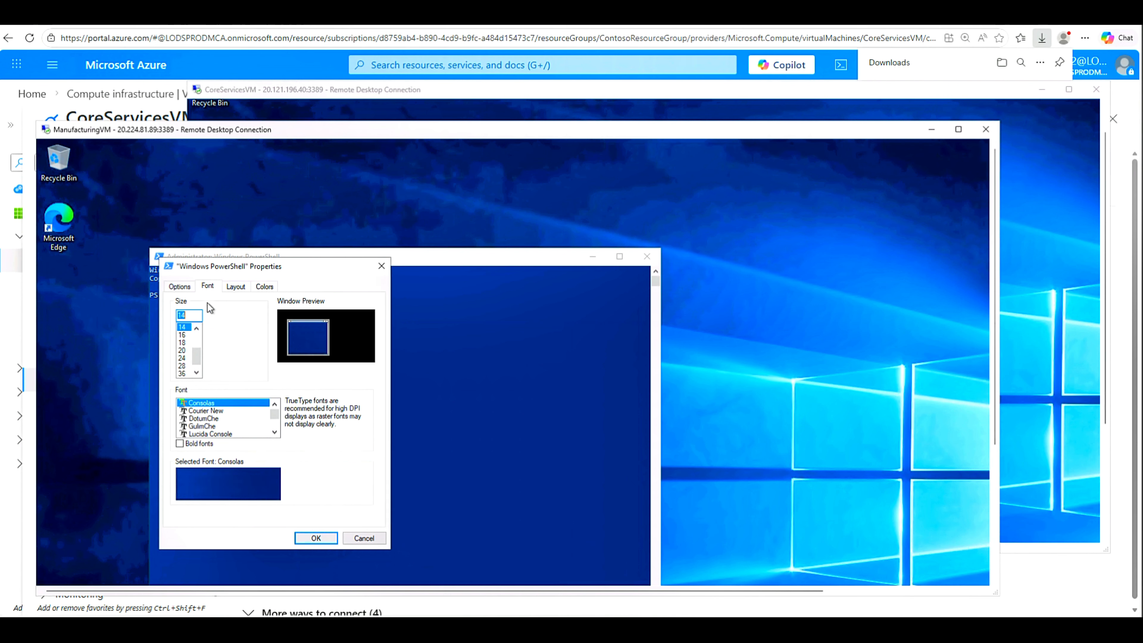
pyautogui.click(184, 357)
pyautogui.click(315, 538)
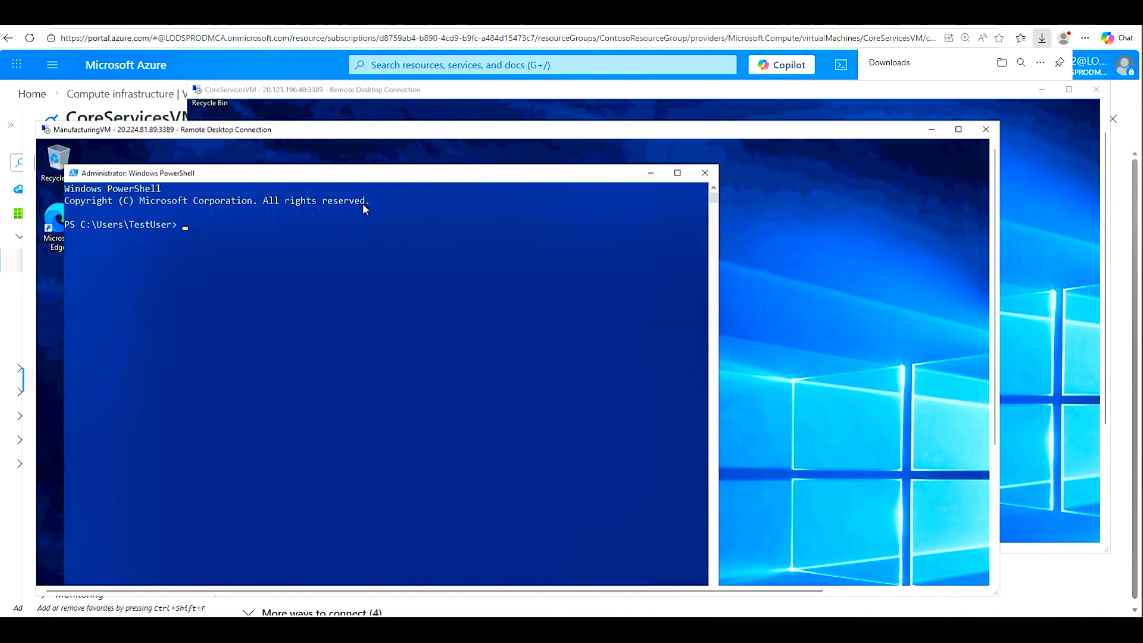
pyautogui.click(382, 284)
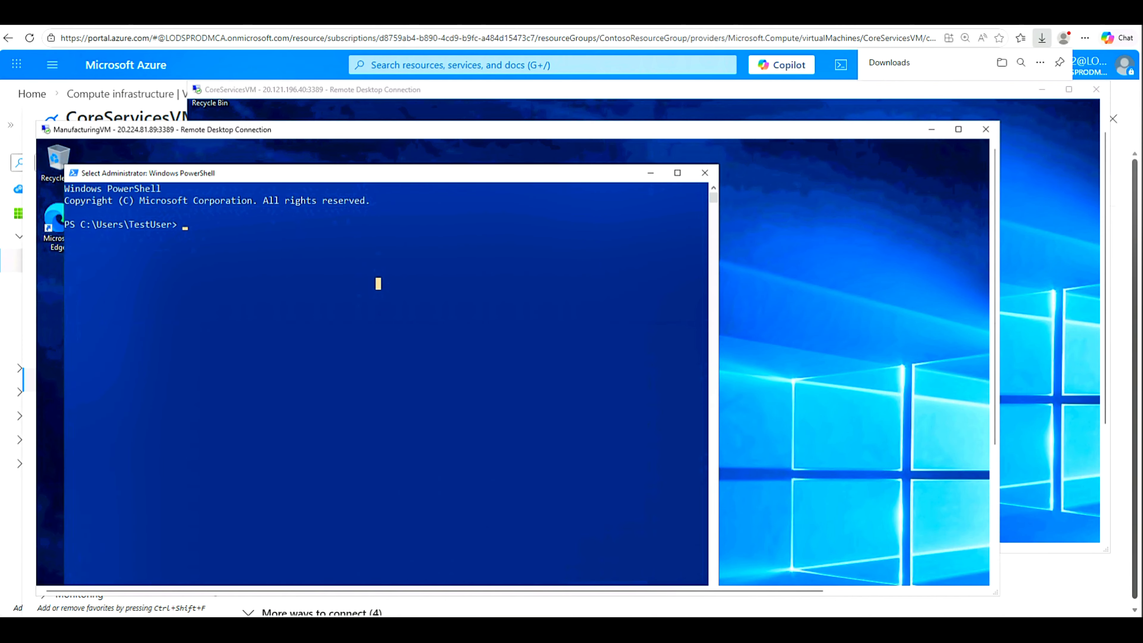
pyautogui.press('Escape')
# Step: Run Test-NetConnection 10.20.20.4 -port 3389 on ManufacturingVM and see both TCP and ping fail
pyautogui.write('Test-NetConnection 10.20.20.4 -port 3389')
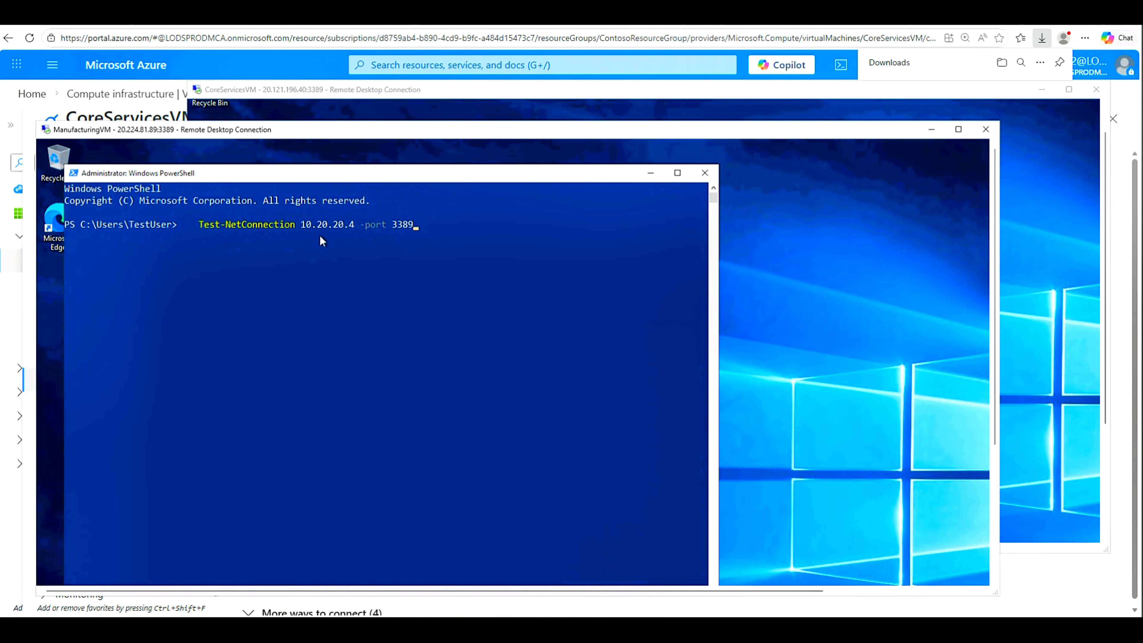
pyautogui.click(499, 96)
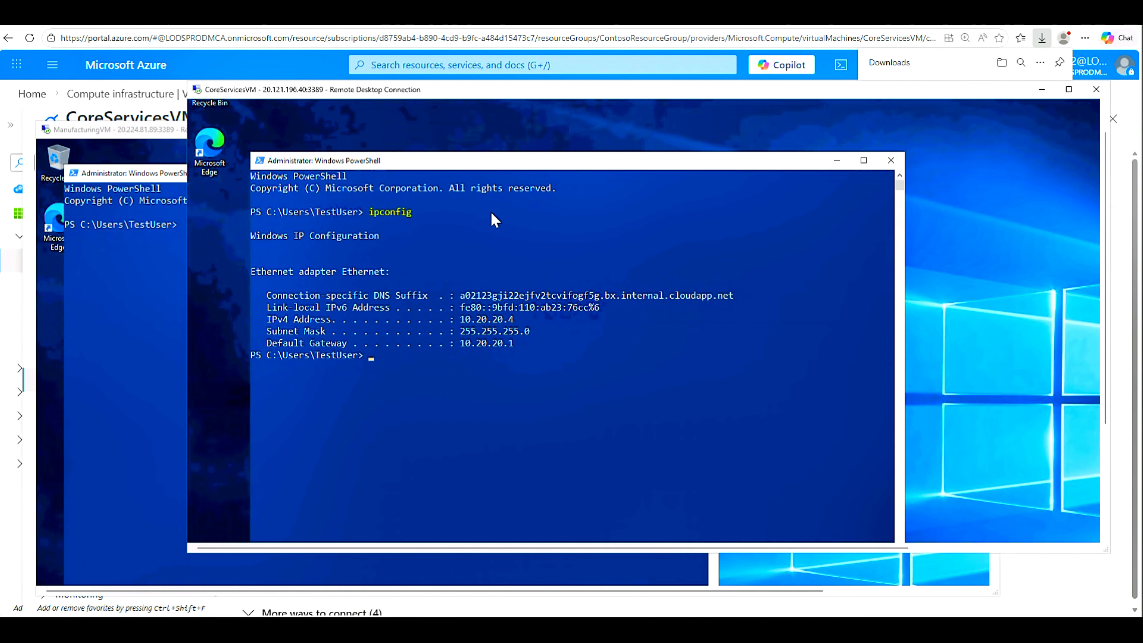
pyautogui.click(149, 176)
pyautogui.click(464, 238)
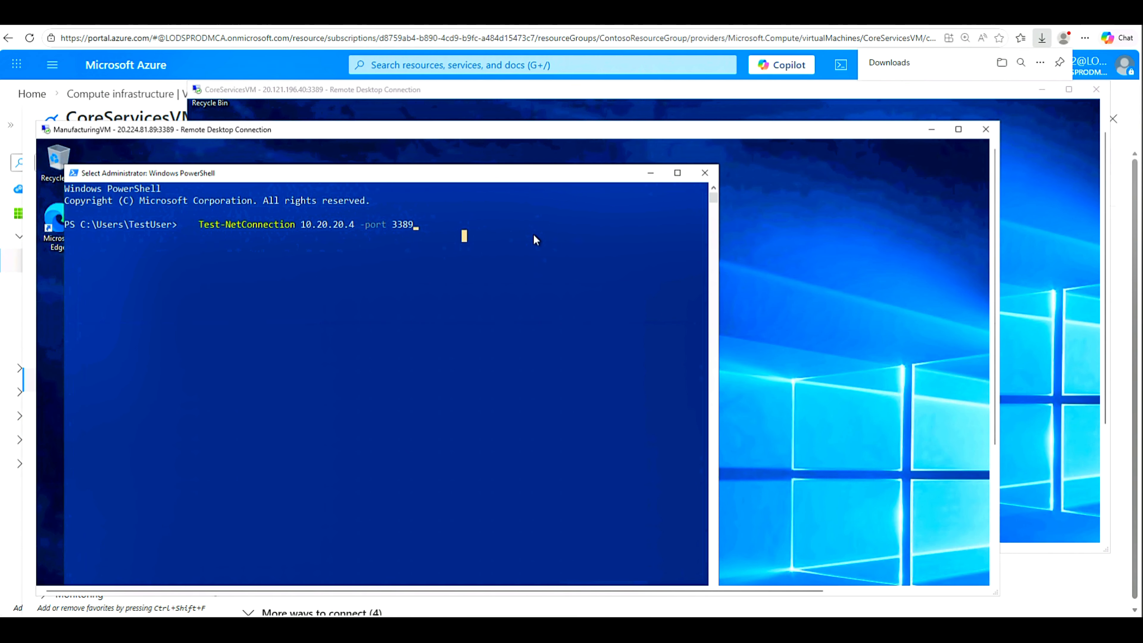
pyautogui.press('Escape')
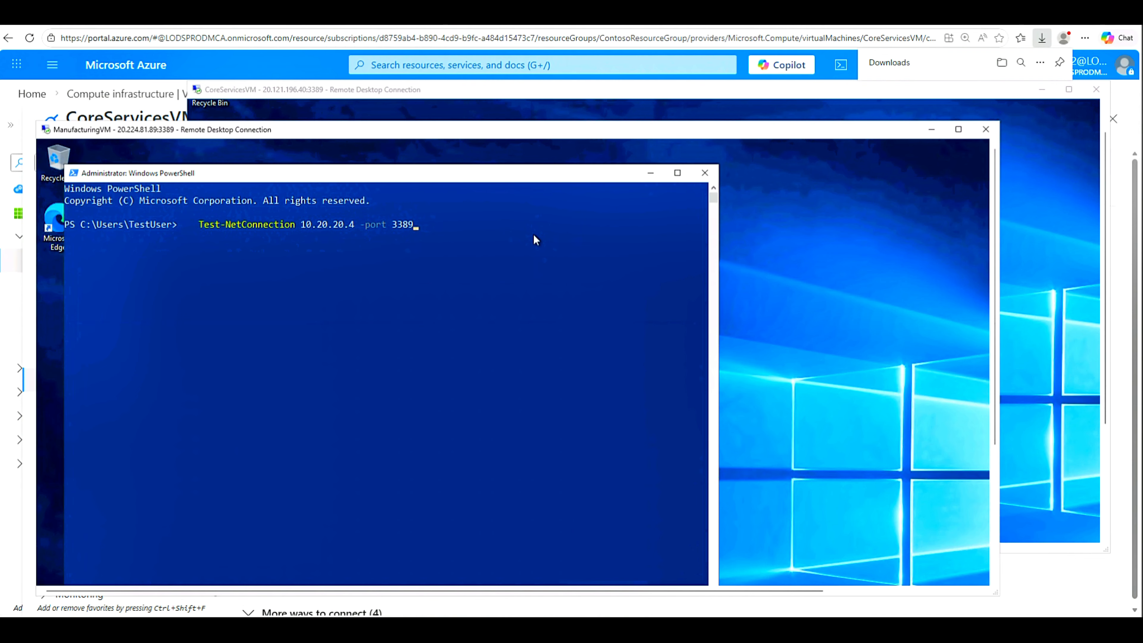
pyautogui.click(540, 248)
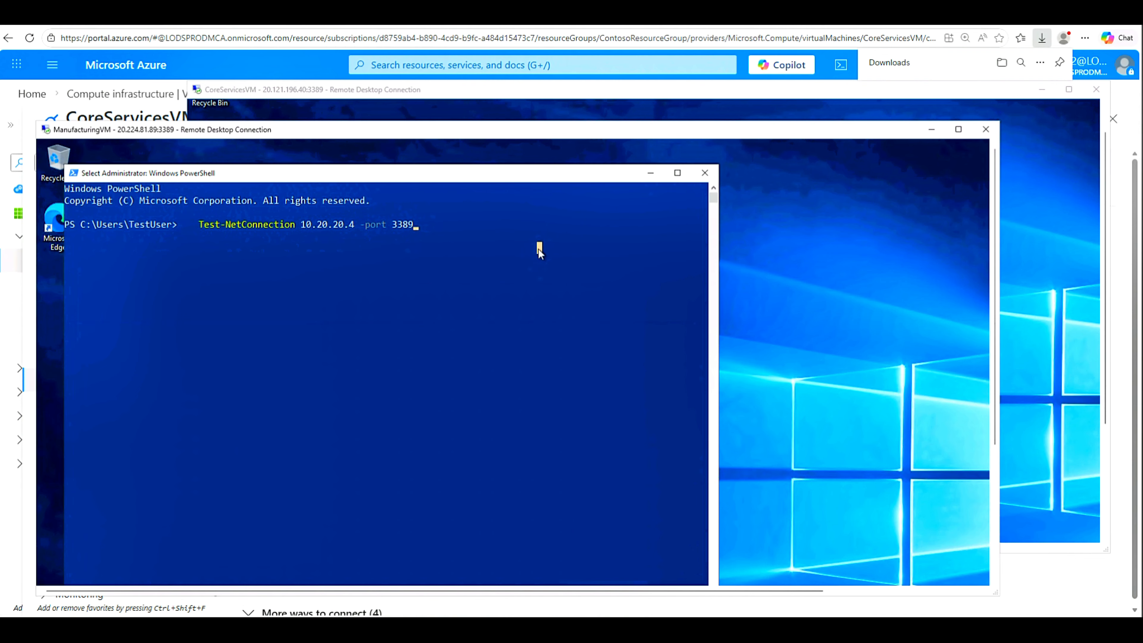
pyautogui.press('Escape')
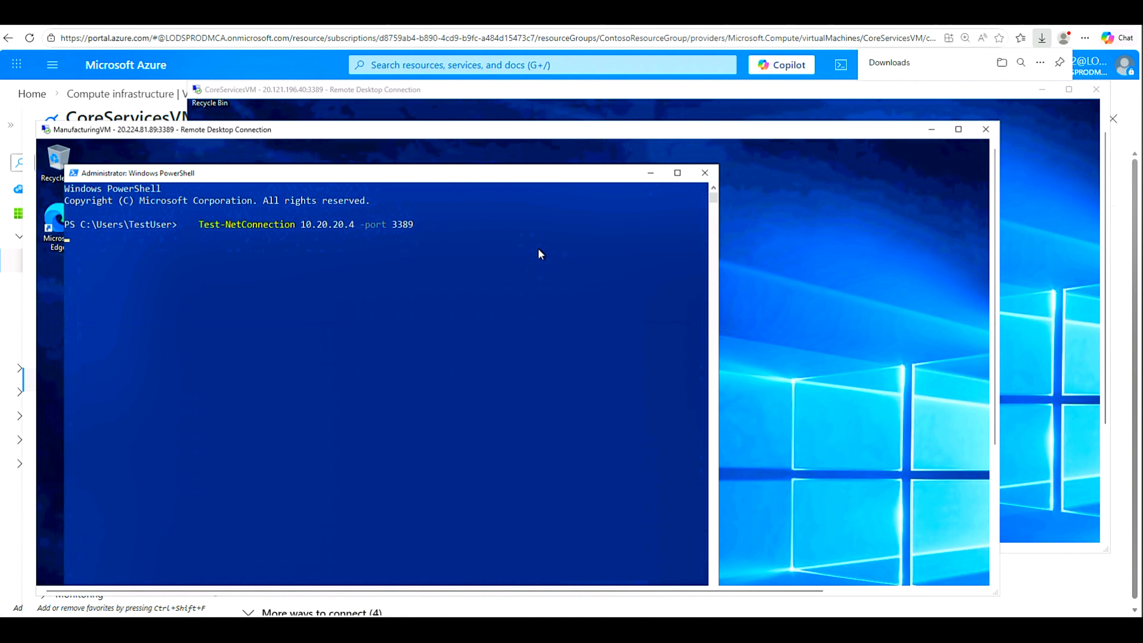
pyautogui.press('Return')
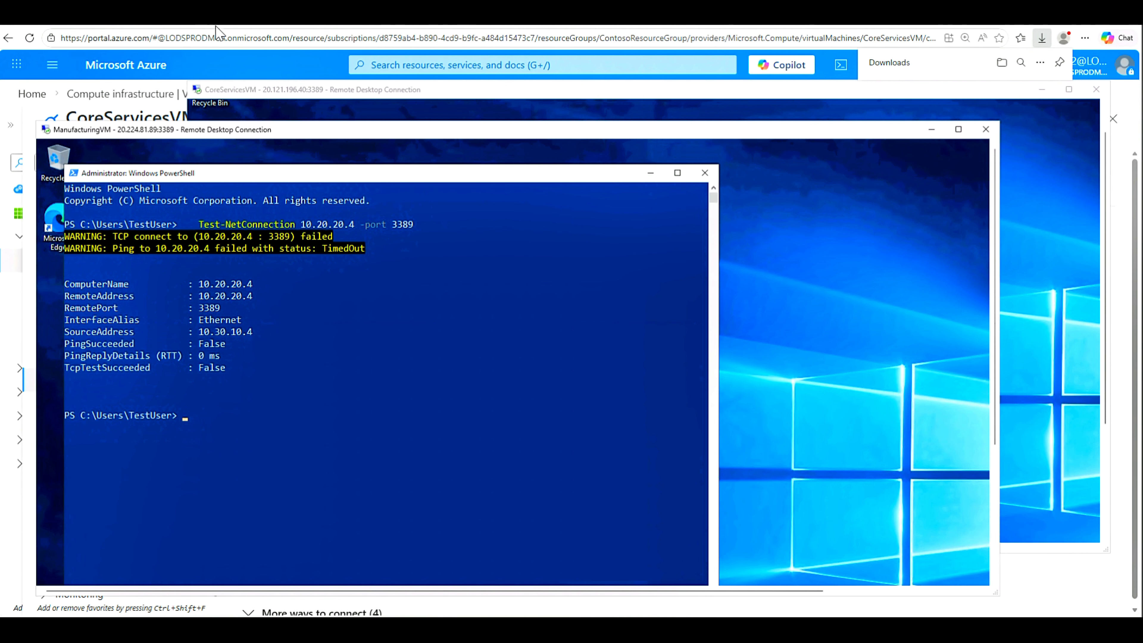
pyautogui.click(229, 27)
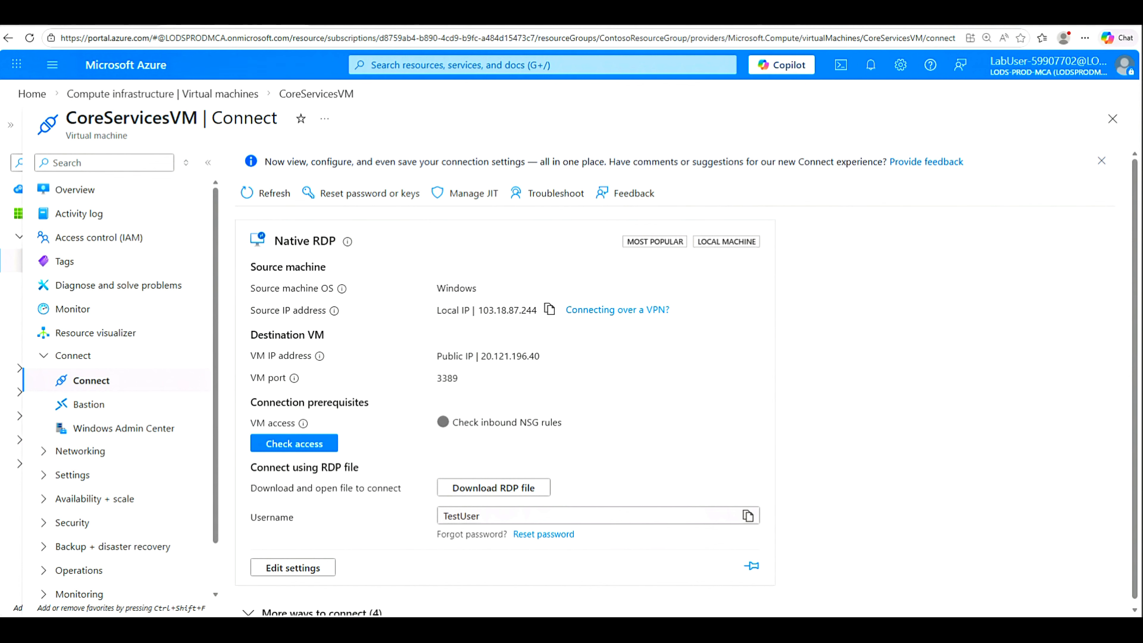
# Step: Search 'Virtual Network' in the portal and open Virtual network gateways, which lists none yet
pyautogui.click(542, 65)
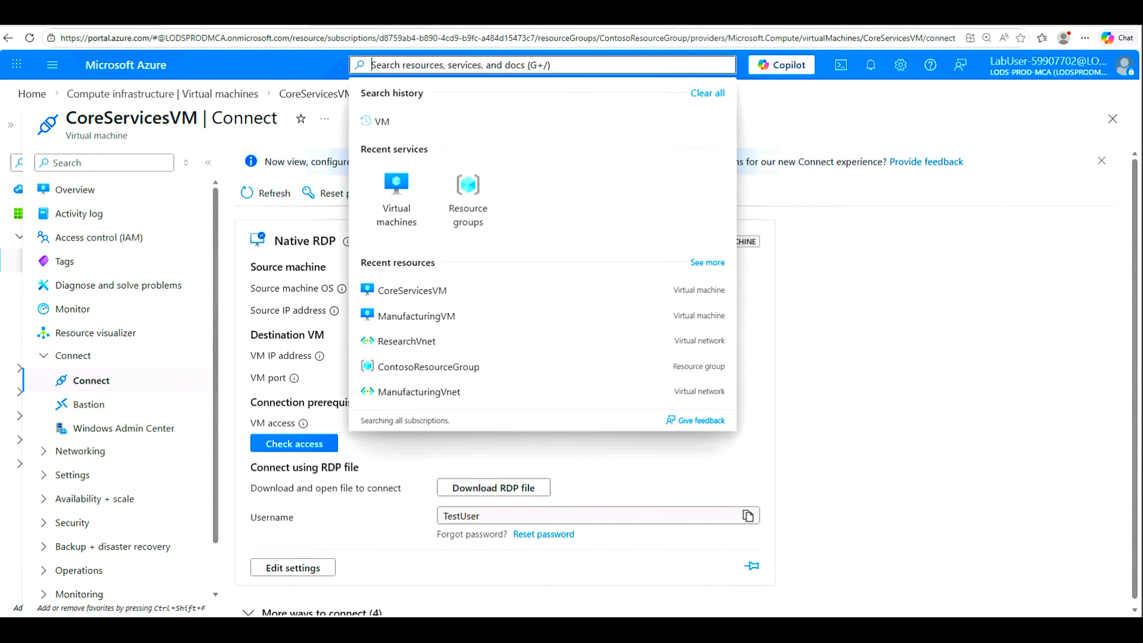
pyautogui.write('V')
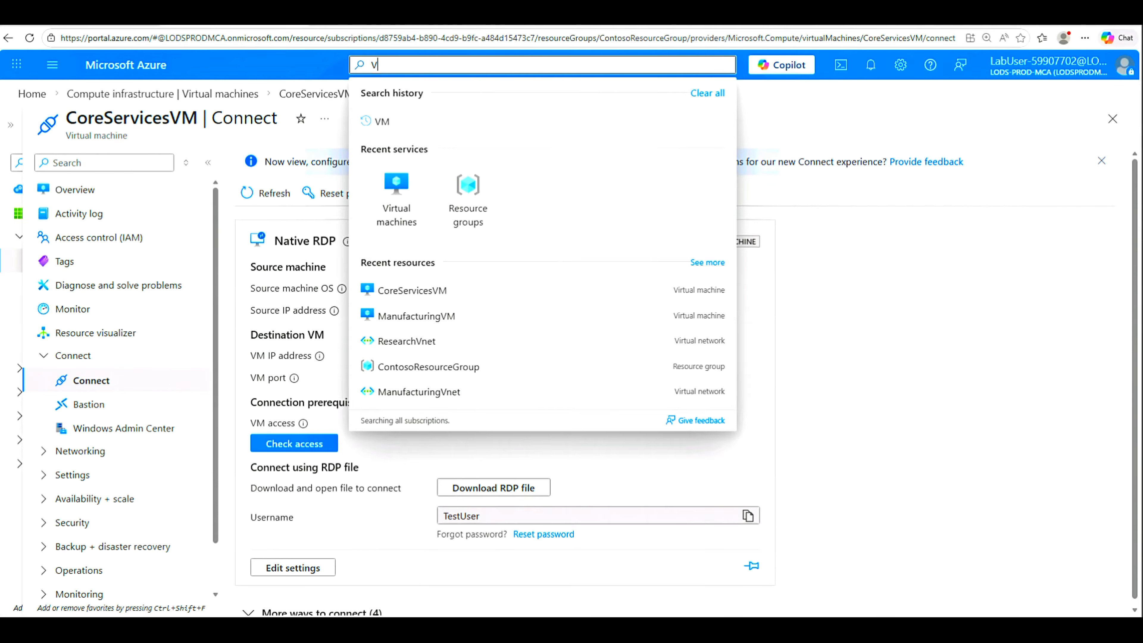
pyautogui.write('irtu')
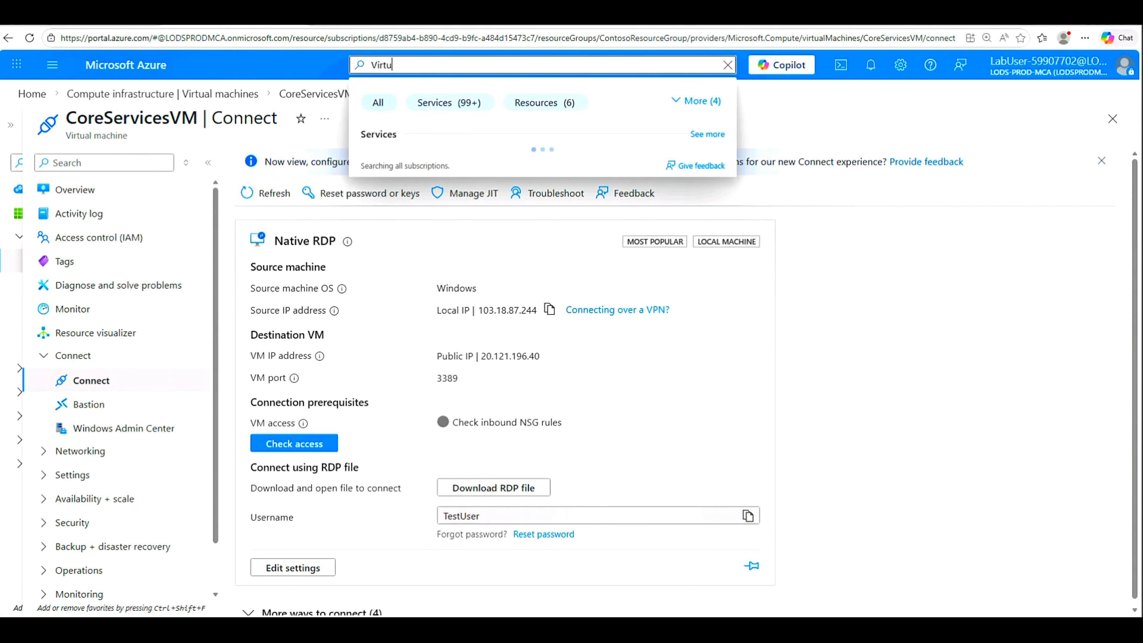
pyautogui.write('al Network')
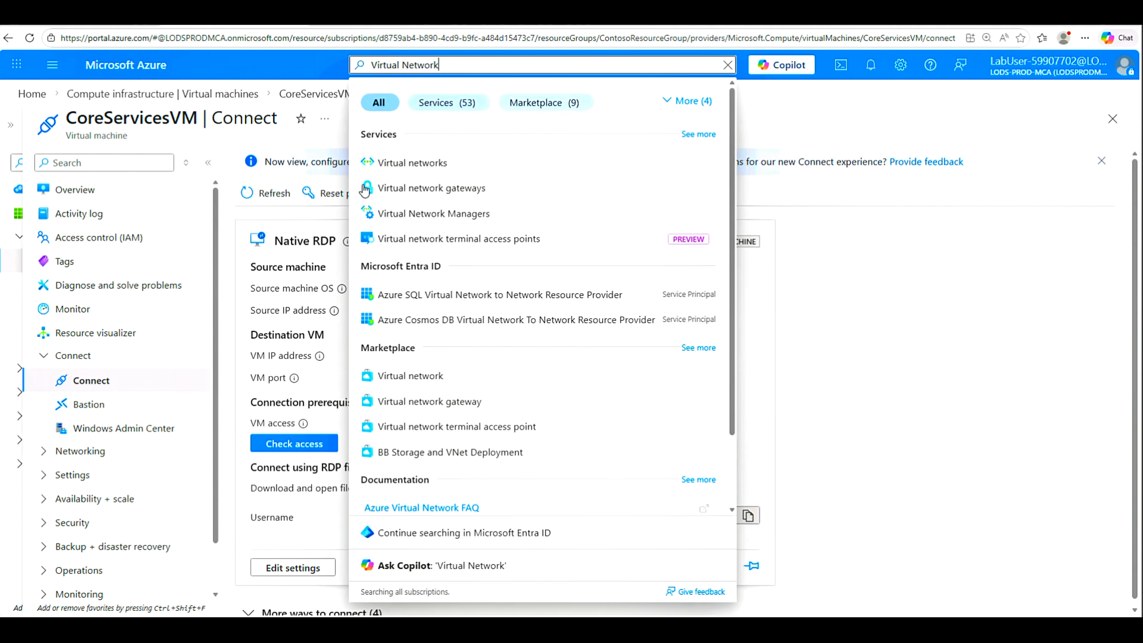
pyautogui.click(380, 189)
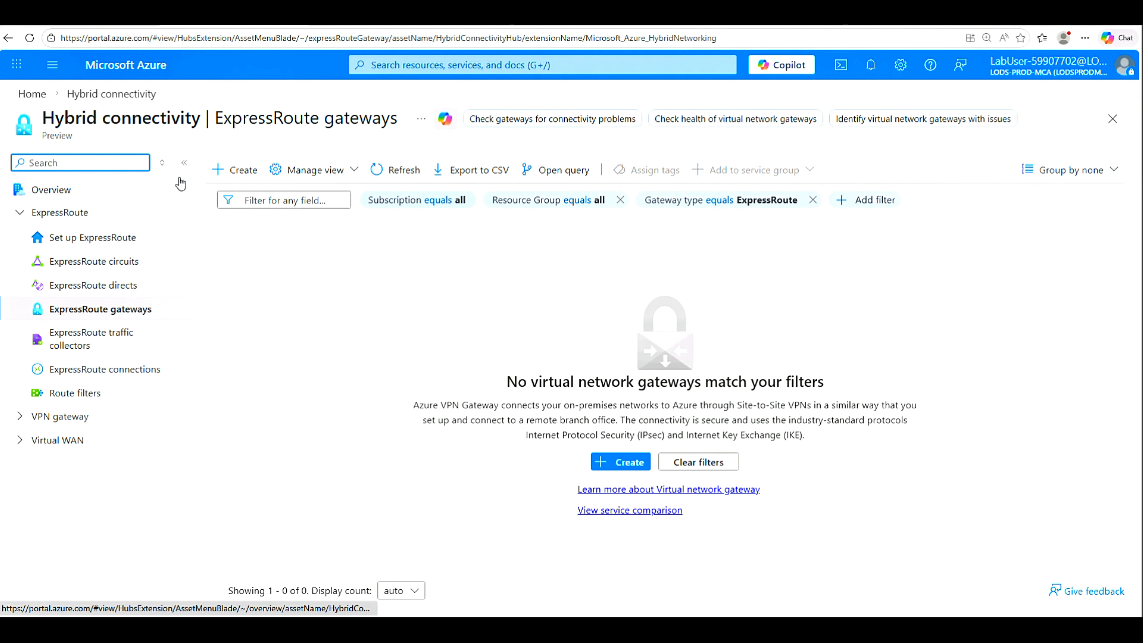
pyautogui.click(30, 163)
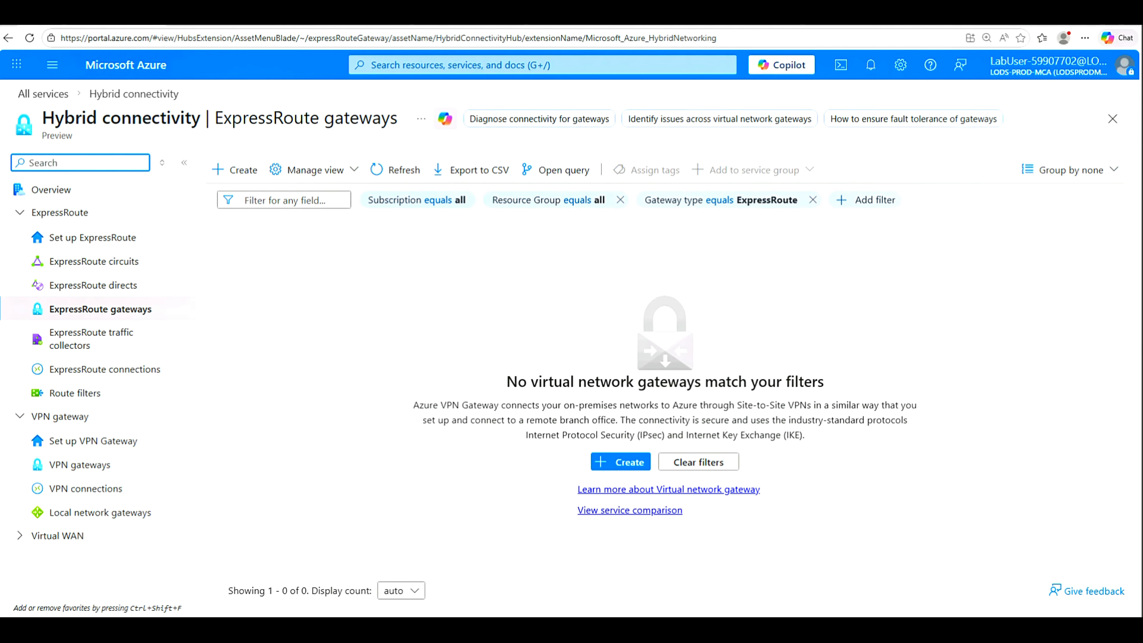
# Step: Open the Create virtual network gateway form with + Create
pyautogui.click(625, 463)
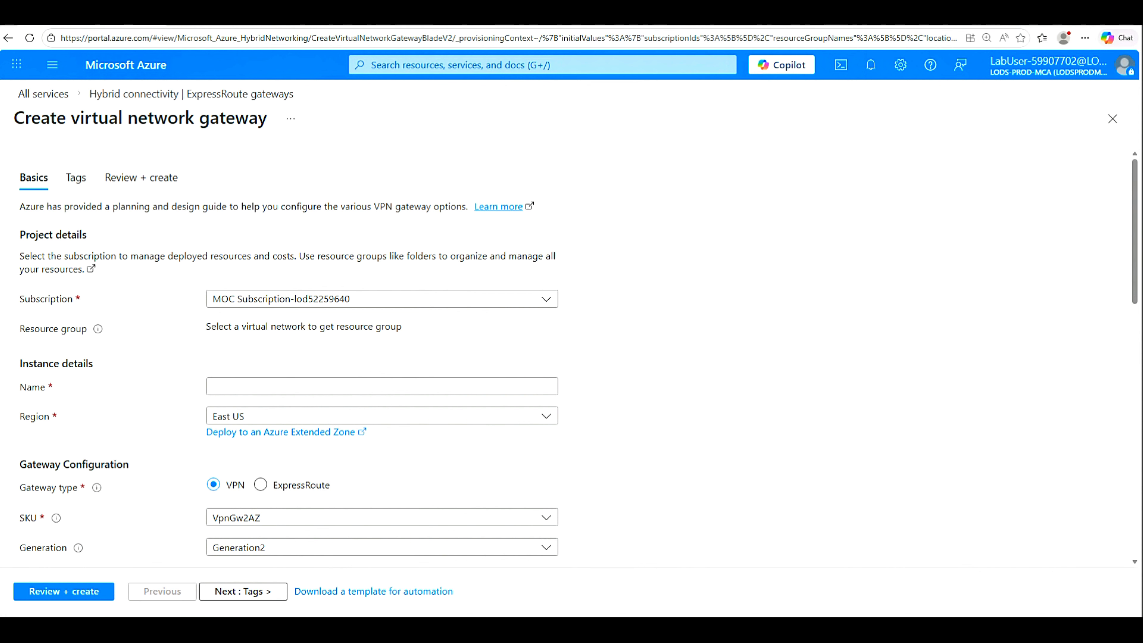
# Step: Enter CoreServicesVnetGateway as the gateway name, keeping the default subscription
pyautogui.click(547, 301)
pyautogui.click(546, 300)
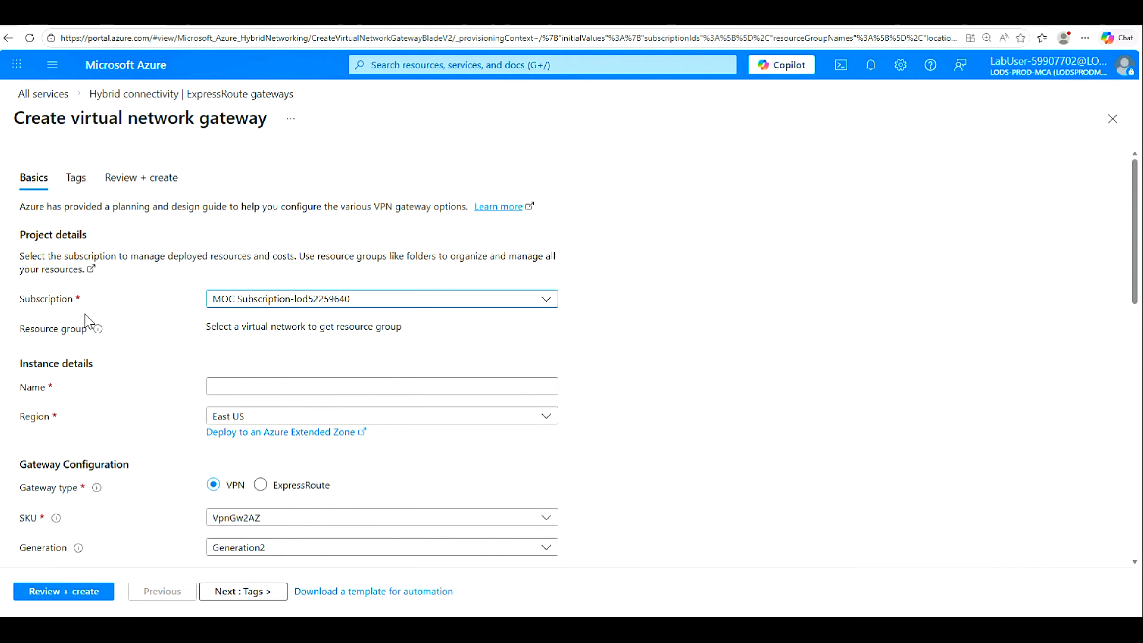
pyautogui.moveTo(98, 333)
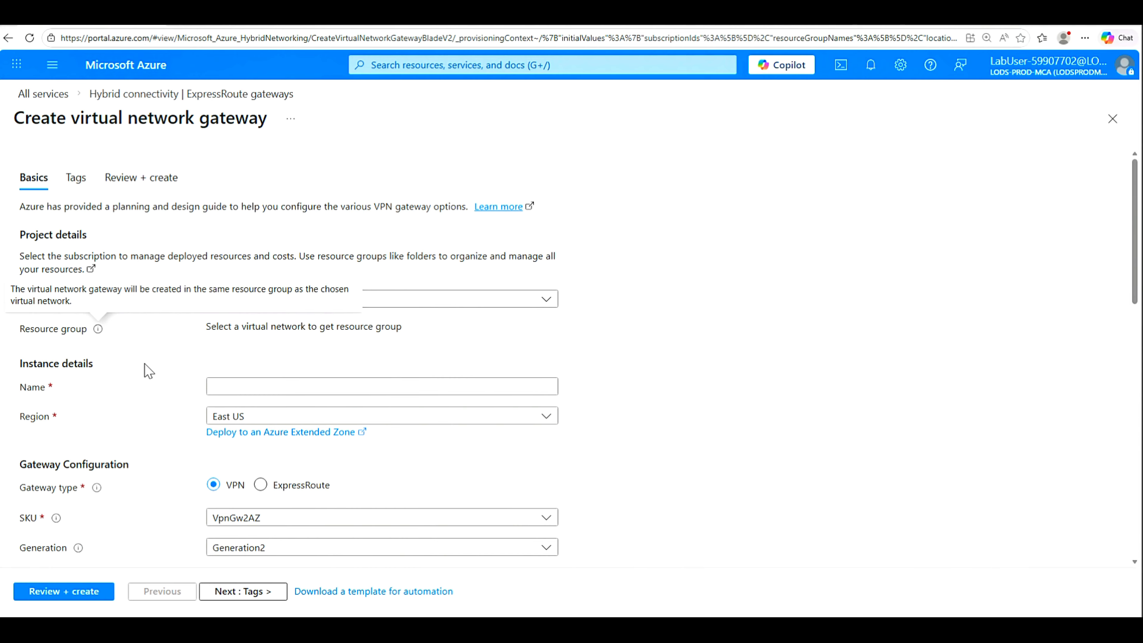
pyautogui.click(216, 391)
pyautogui.click(216, 388)
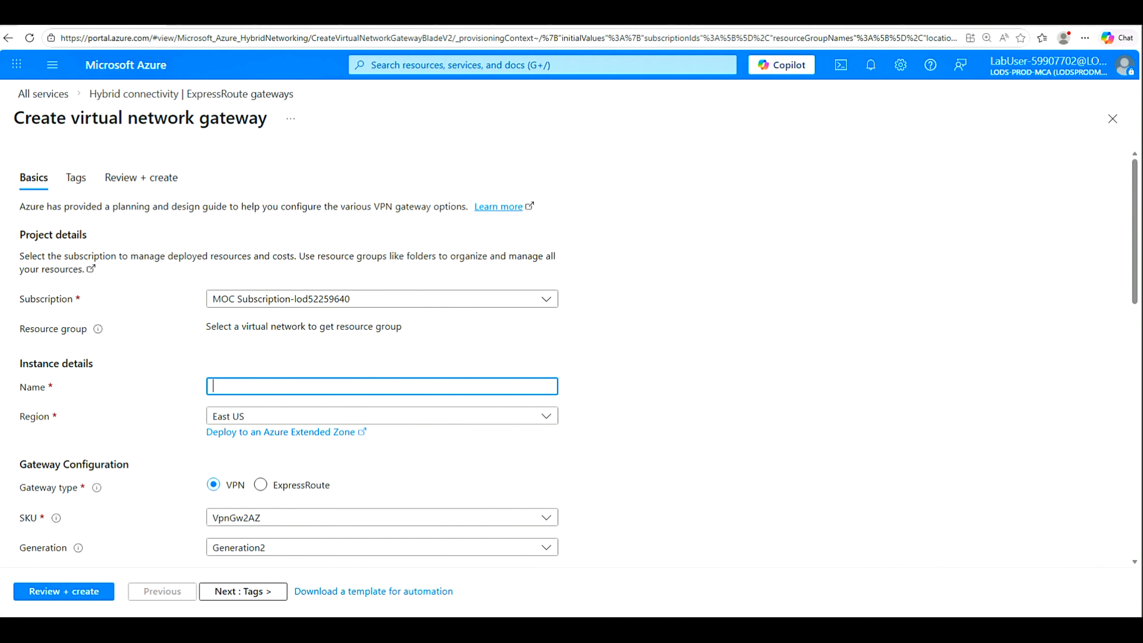
pyautogui.write('CoreServicesVnetGateway')
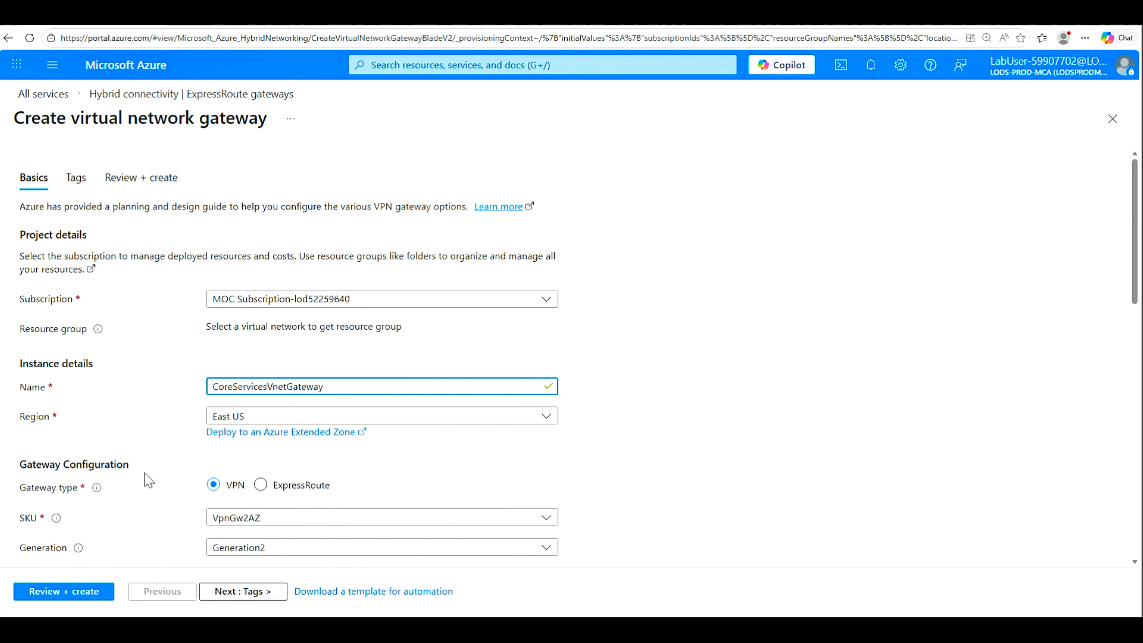
pyautogui.moveTo(1135, 276); pyautogui.dragTo(1137, 346)
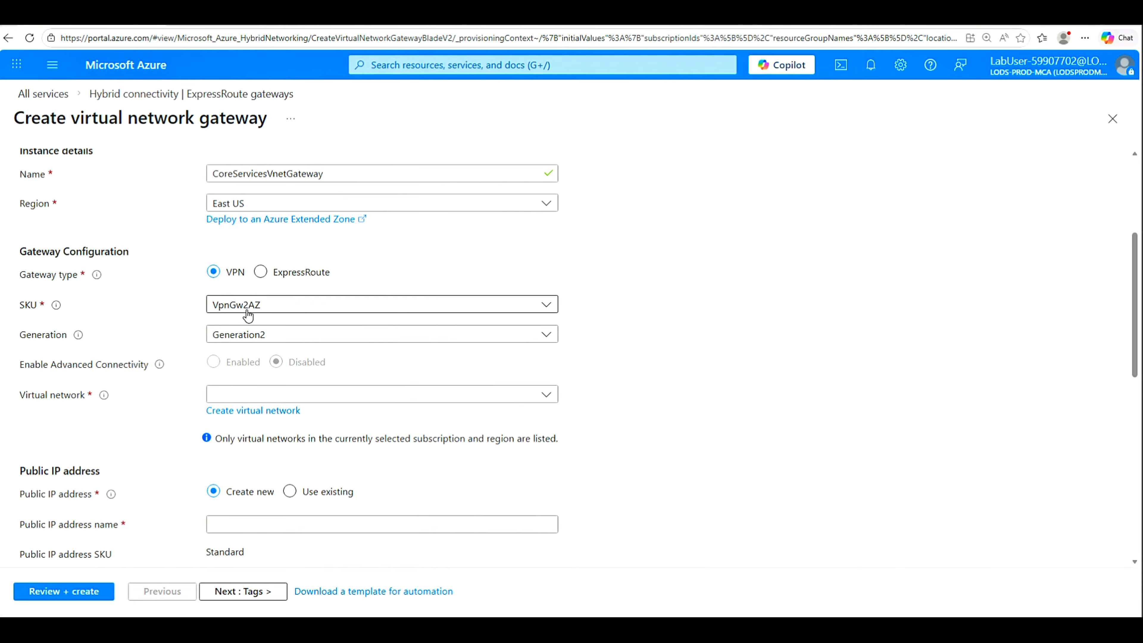
# Step: Choose the VpnGw1AZ SKU and CoreServicesVnet, which fills GatewaySubnet 10.20.0.0/27
pyautogui.click(552, 310)
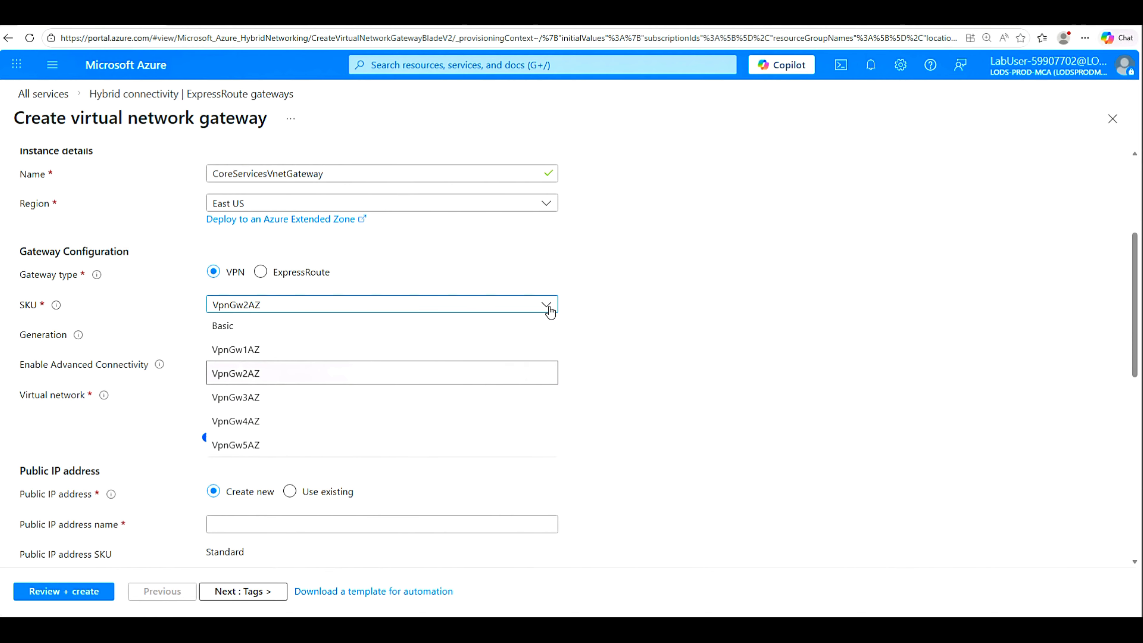
pyautogui.click(244, 355)
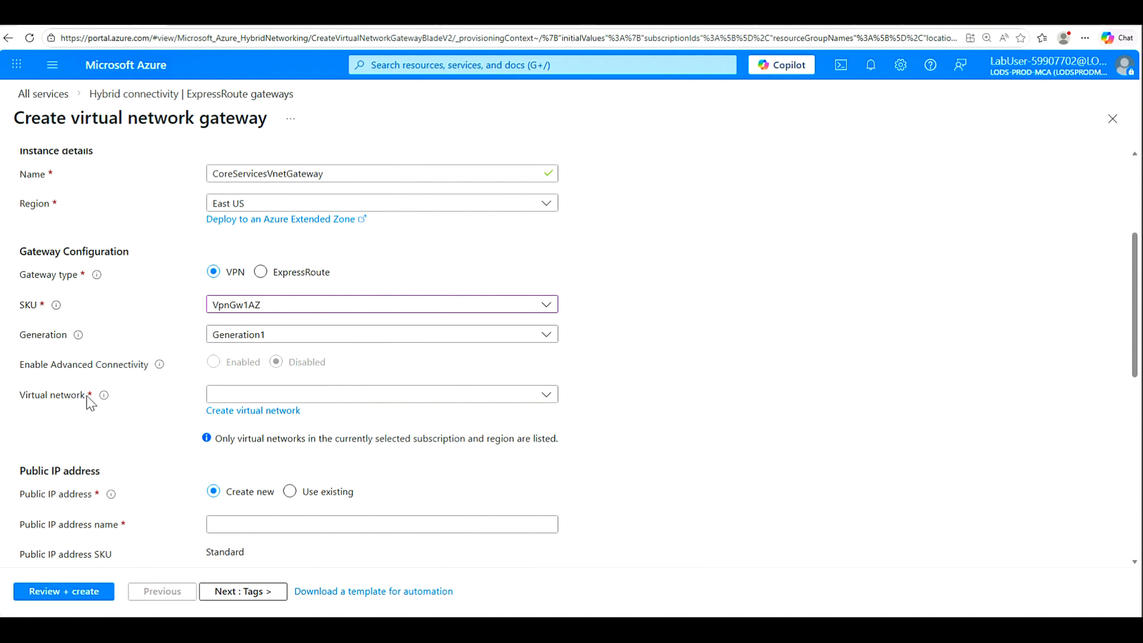
pyautogui.click(546, 398)
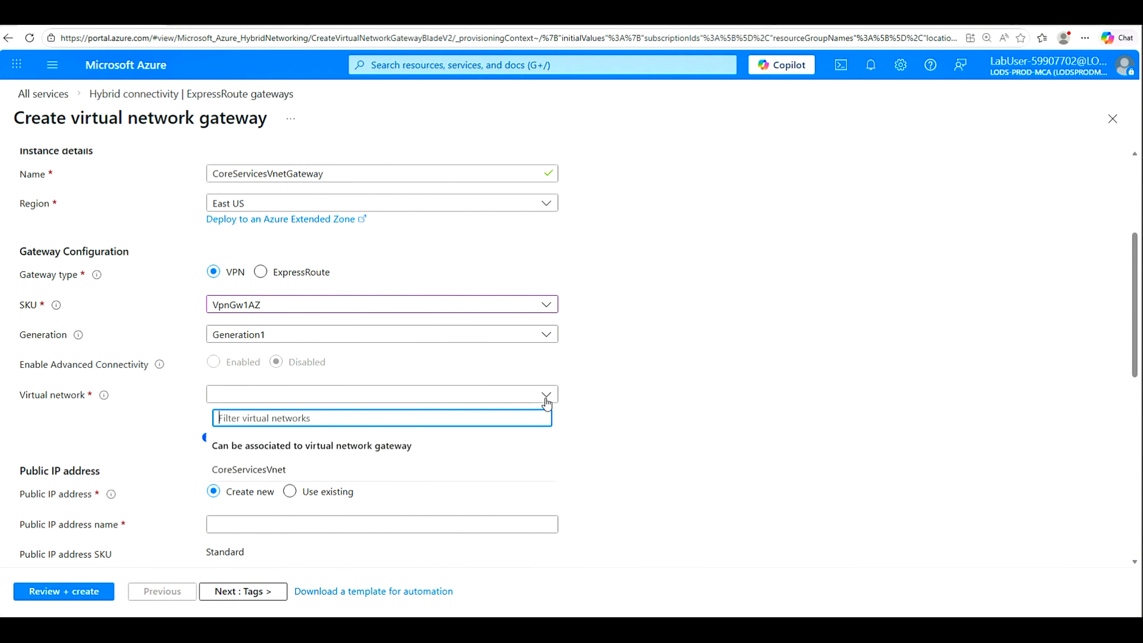
pyautogui.click(263, 471)
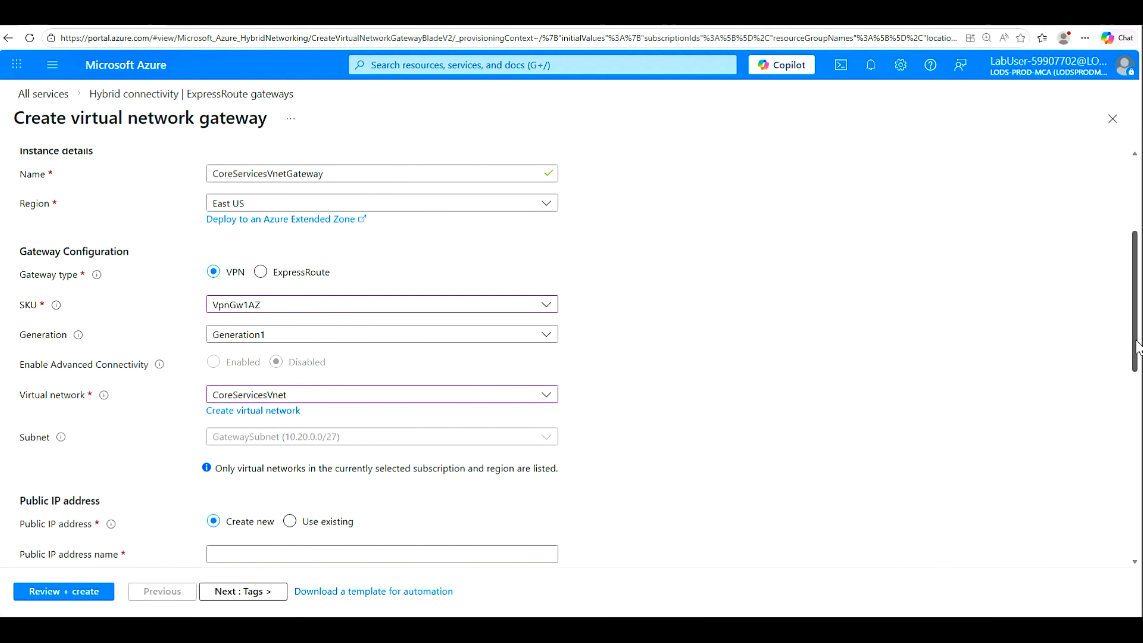
pyautogui.moveTo(1140, 344); pyautogui.dragTo(1140, 437)
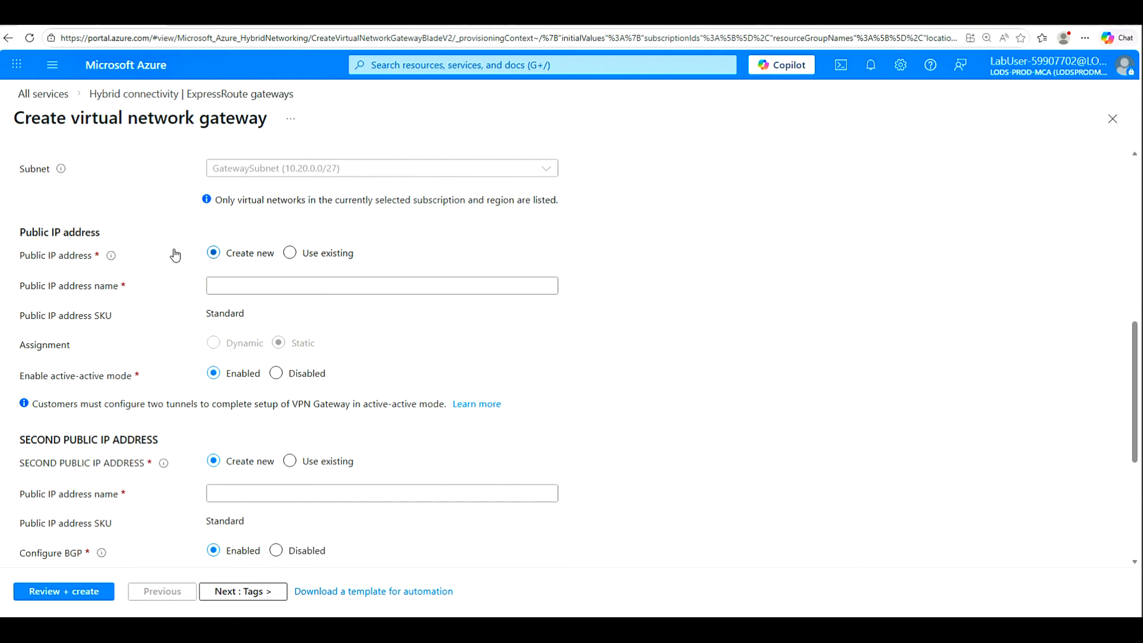
pyautogui.click(223, 285)
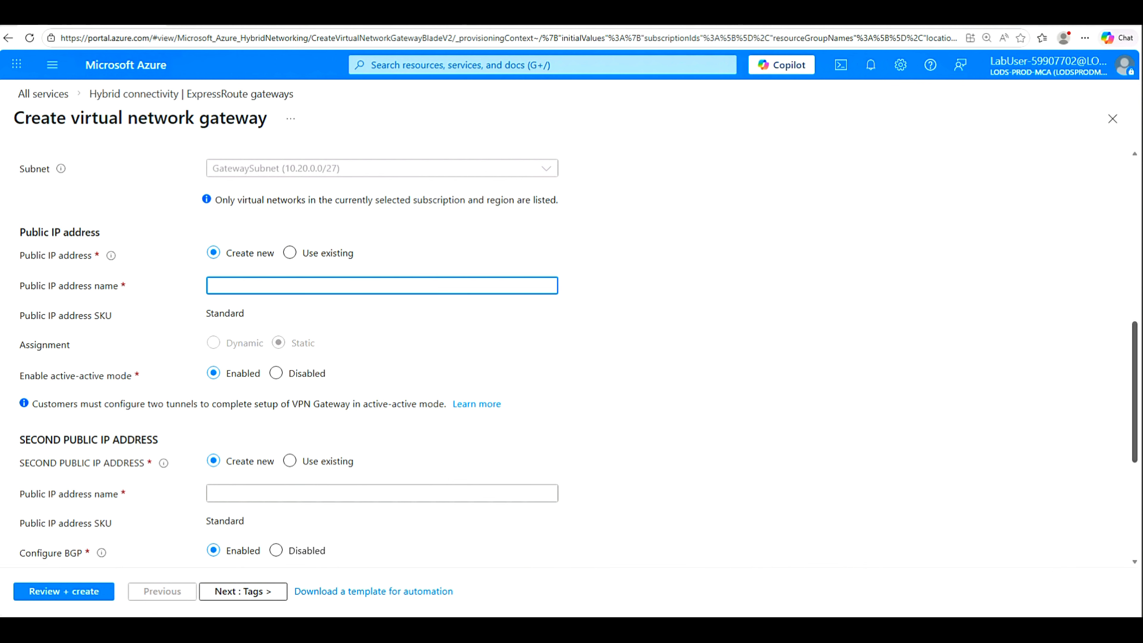
# Step: Name the public IP CoreServicesVnetGateway-ip, disable active-active mode and BGP, then run validation
pyautogui.write('CoreServicesVnetGateway-ip')
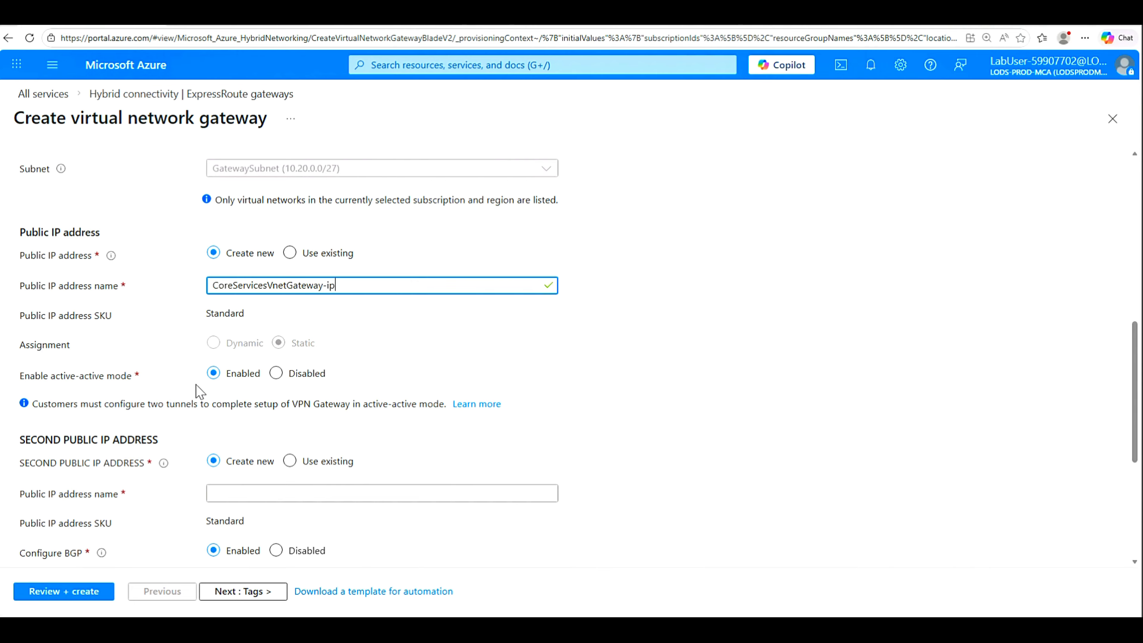
pyautogui.click(277, 376)
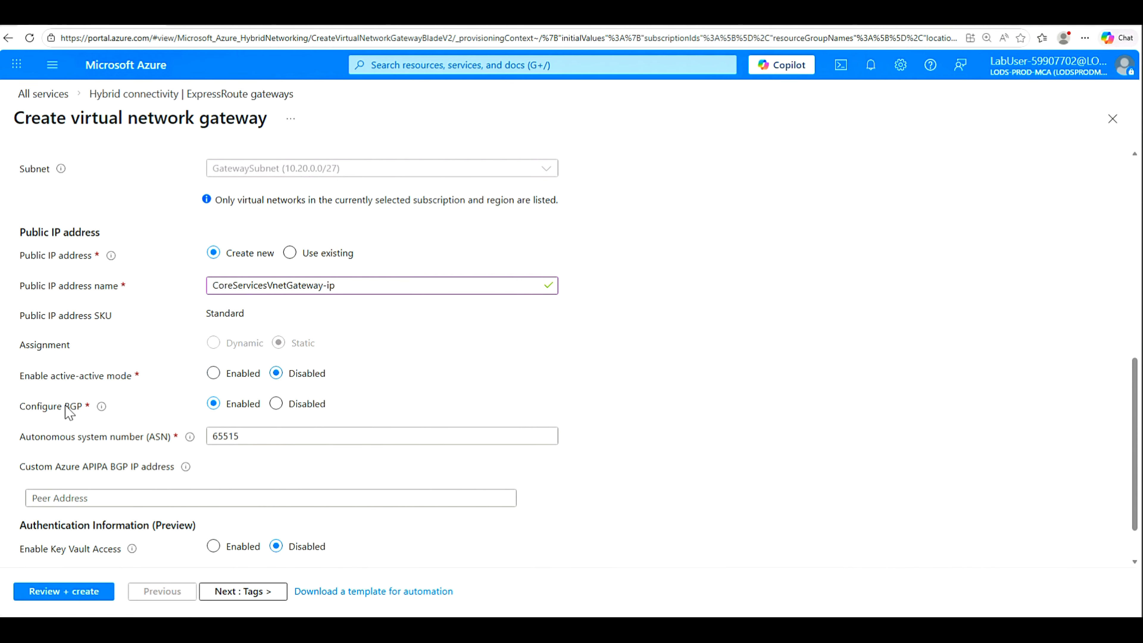
pyautogui.moveTo(98, 409)
pyautogui.click(284, 408)
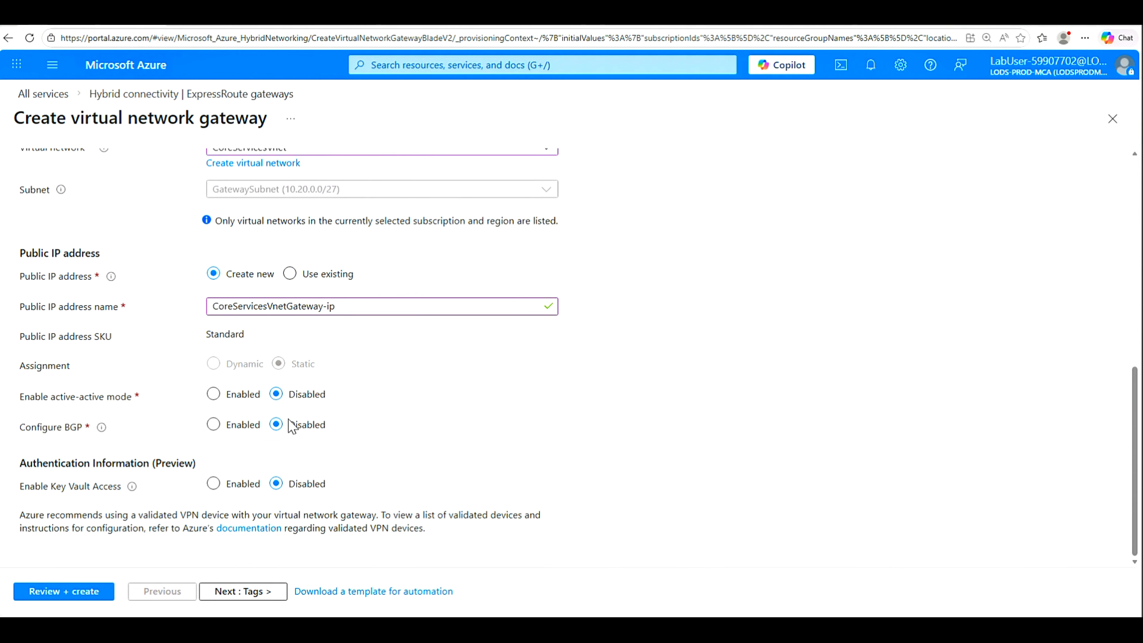
pyautogui.moveTo(1137, 446); pyautogui.dragTo(1127, 570)
pyautogui.click(65, 593)
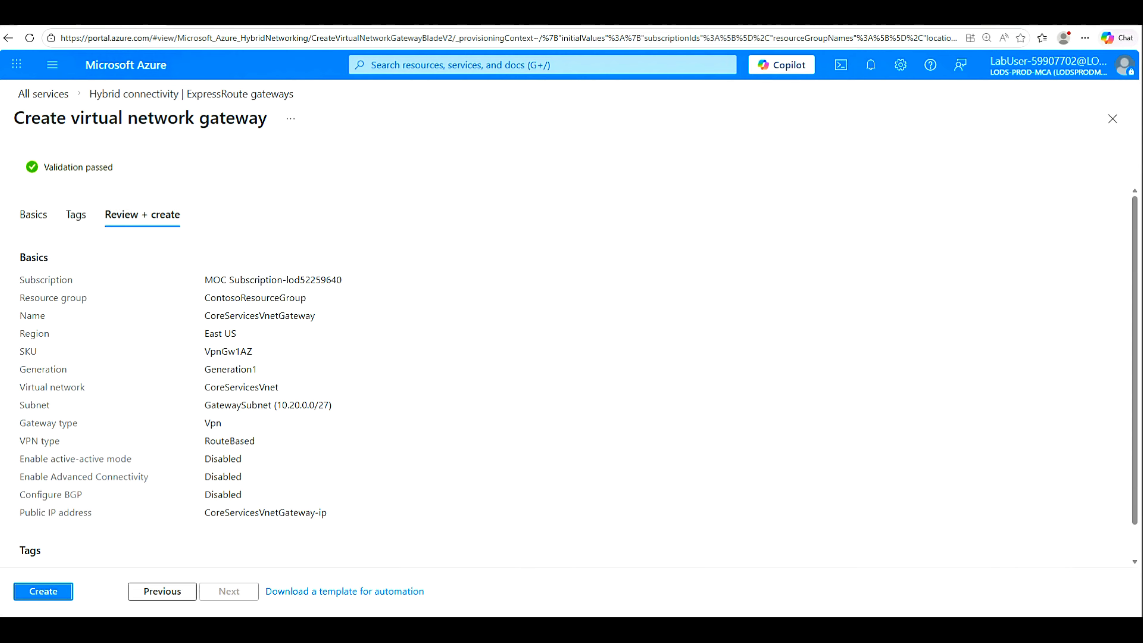
# Step: Deploy the validated CoreServicesVnetGateway to ContosoResourceGroup, then go back to CoreServicesVM's Connect page
pyautogui.click(39, 595)
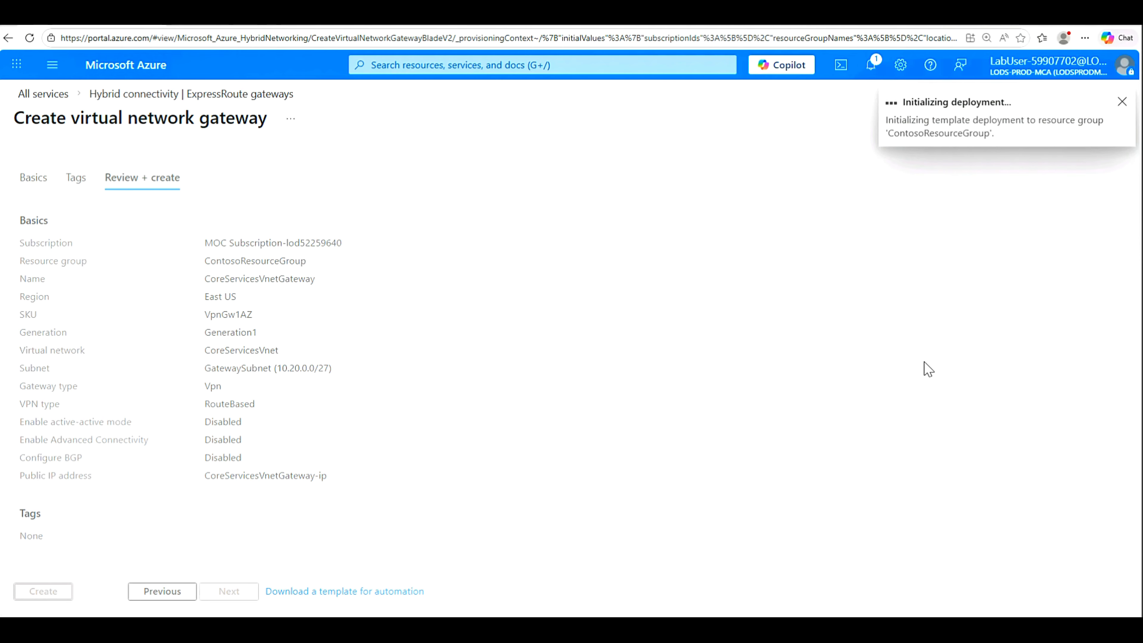
pyautogui.click(251, 26)
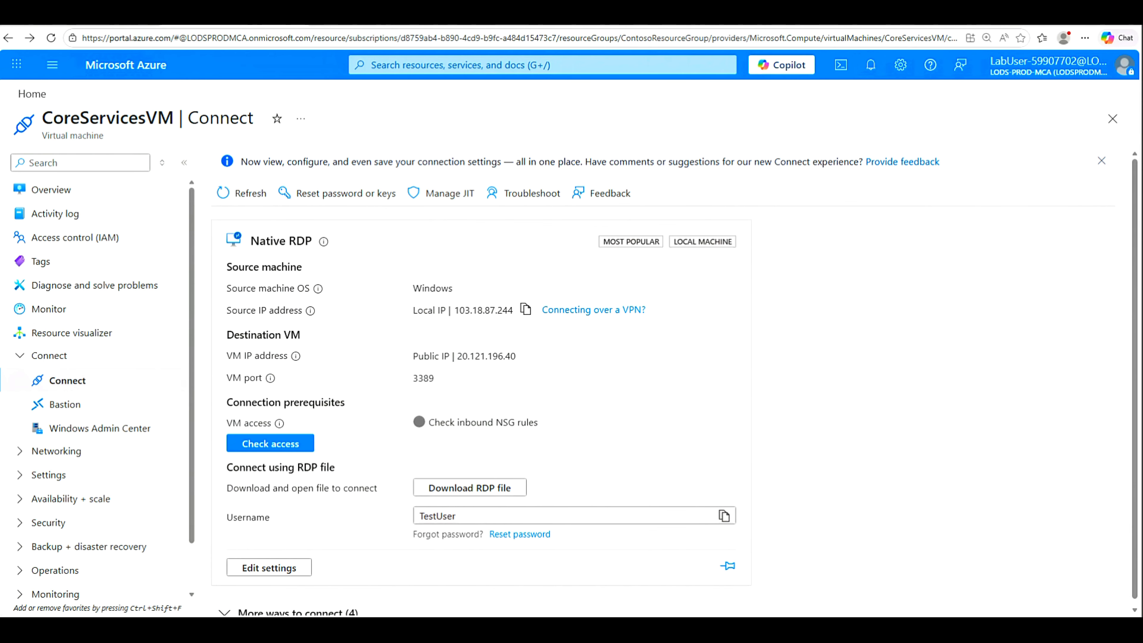
# Step: Go to Virtual network gateways from the portal search and start a new gateway with + Create
pyautogui.click(408, 67)
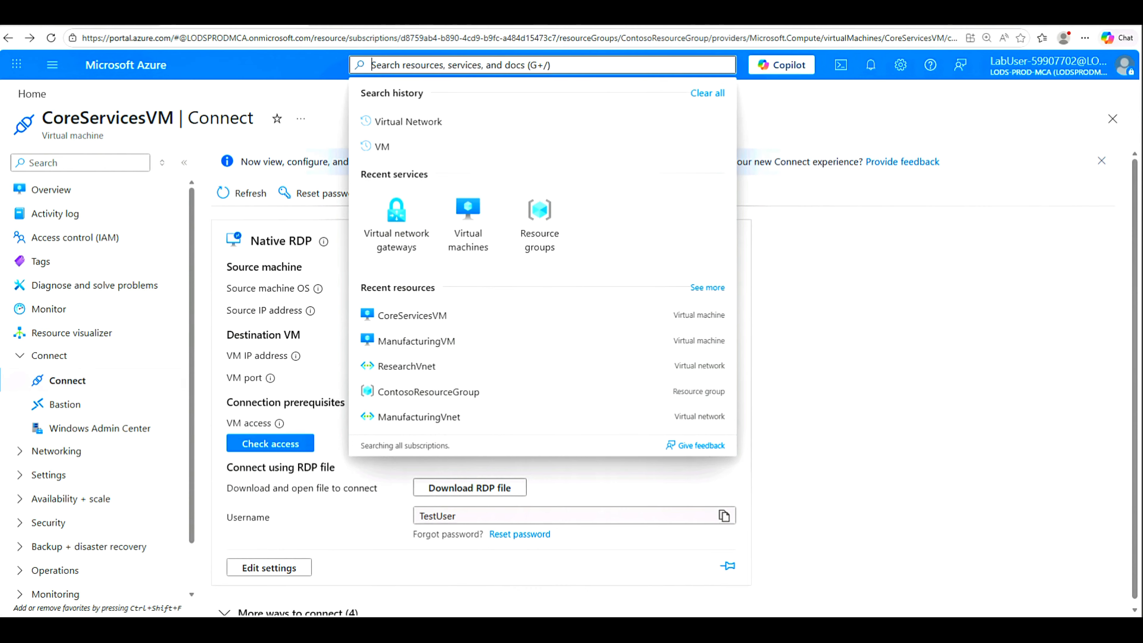
pyautogui.click(401, 235)
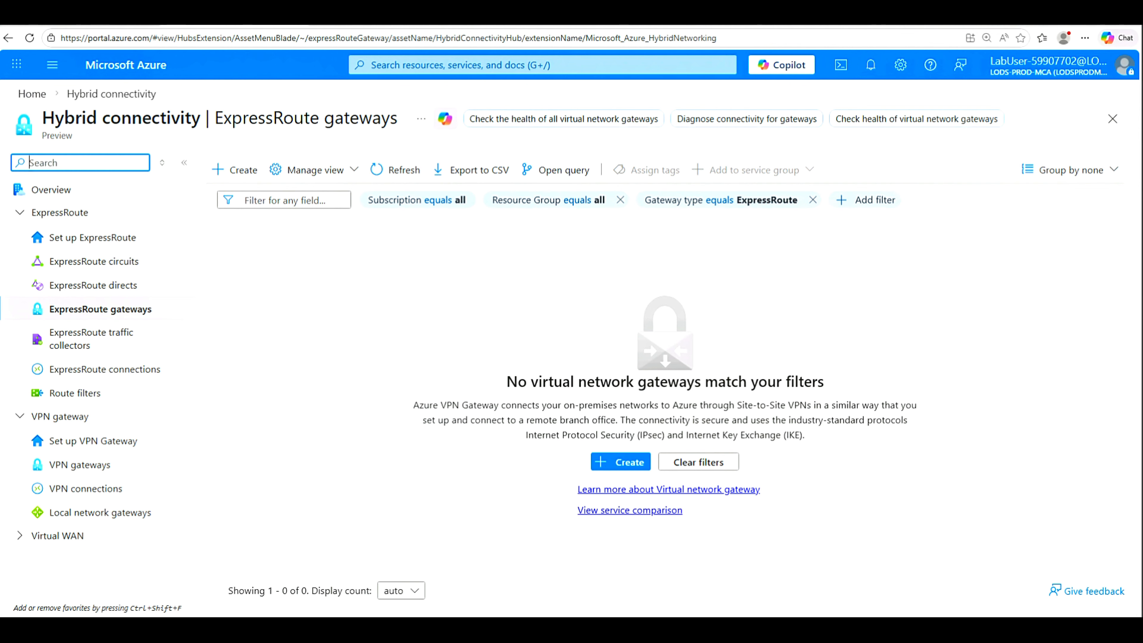
pyautogui.click(625, 465)
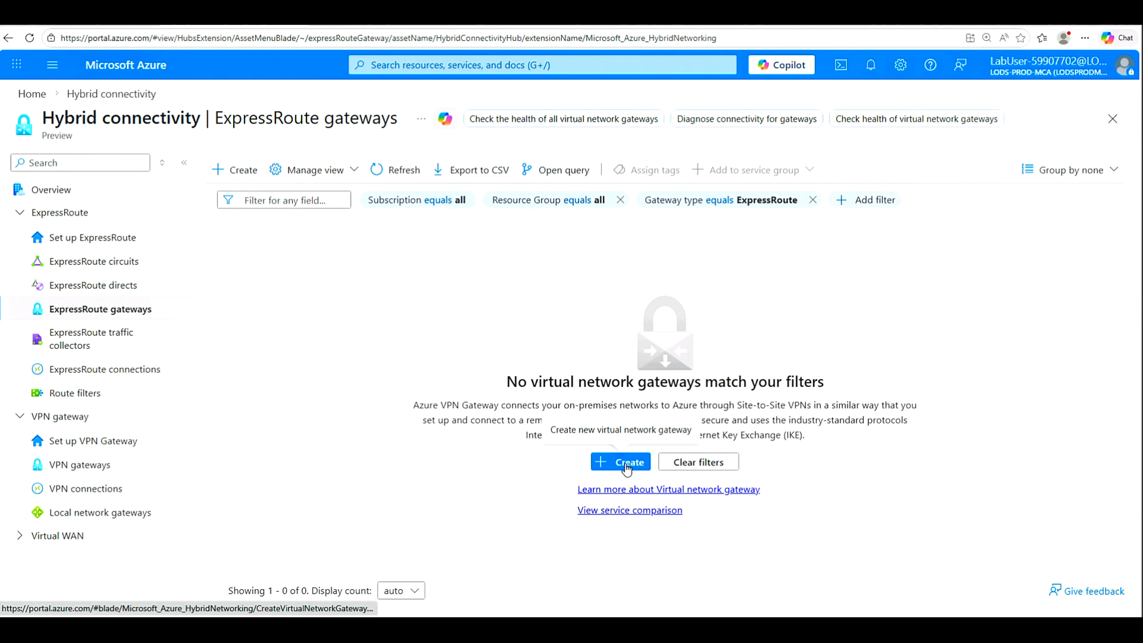
pyautogui.click(627, 468)
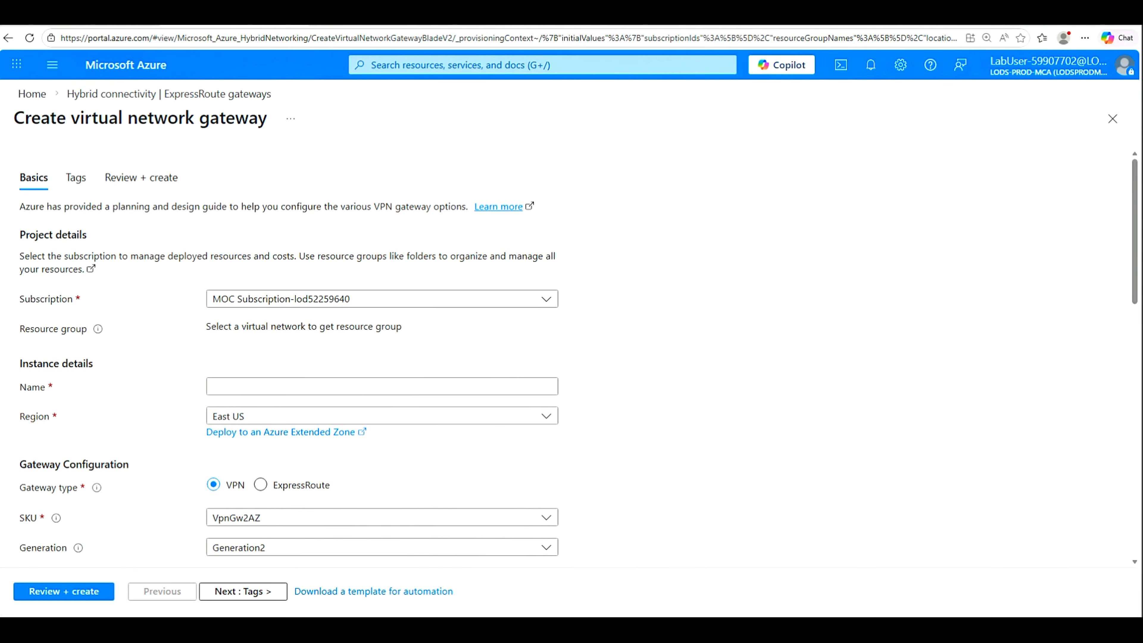
# Step: Read through the Task 6 and Task 7 lab instructions, then return to the Azure portal Home page
pyautogui.hotkey('alt', 'Tab')
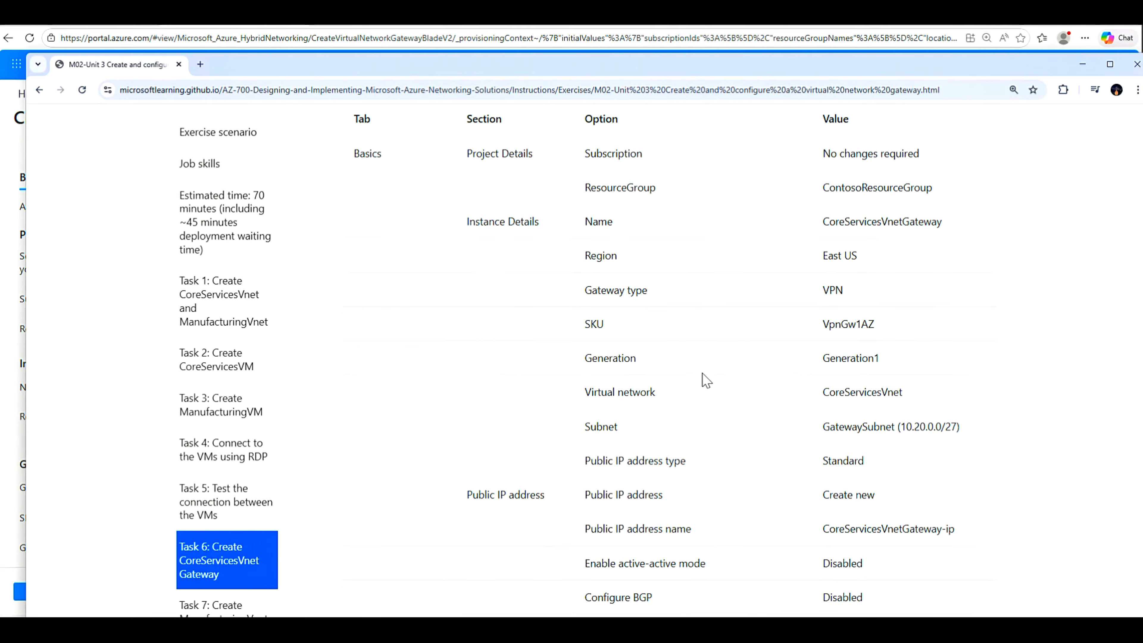
pyautogui.scroll(5, 704, 378)
pyautogui.scroll(4, 451, 289)
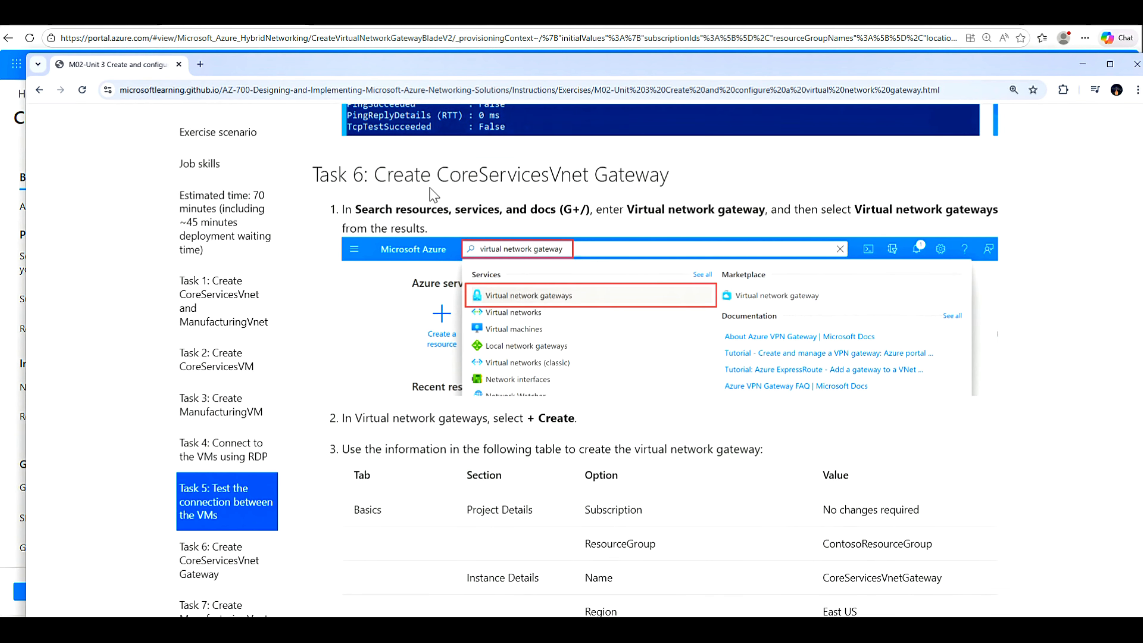
pyautogui.moveTo(377, 174); pyautogui.dragTo(692, 181)
pyautogui.scroll(-18, 568, 421)
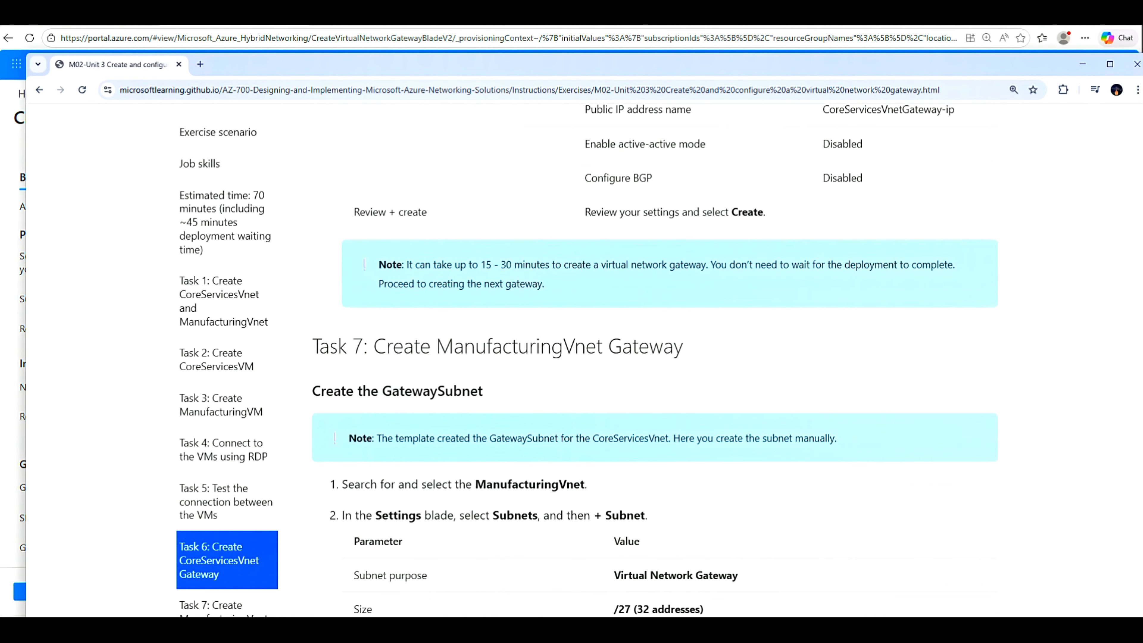
pyautogui.moveTo(363, 346); pyautogui.dragTo(696, 353)
pyautogui.click(1082, 65)
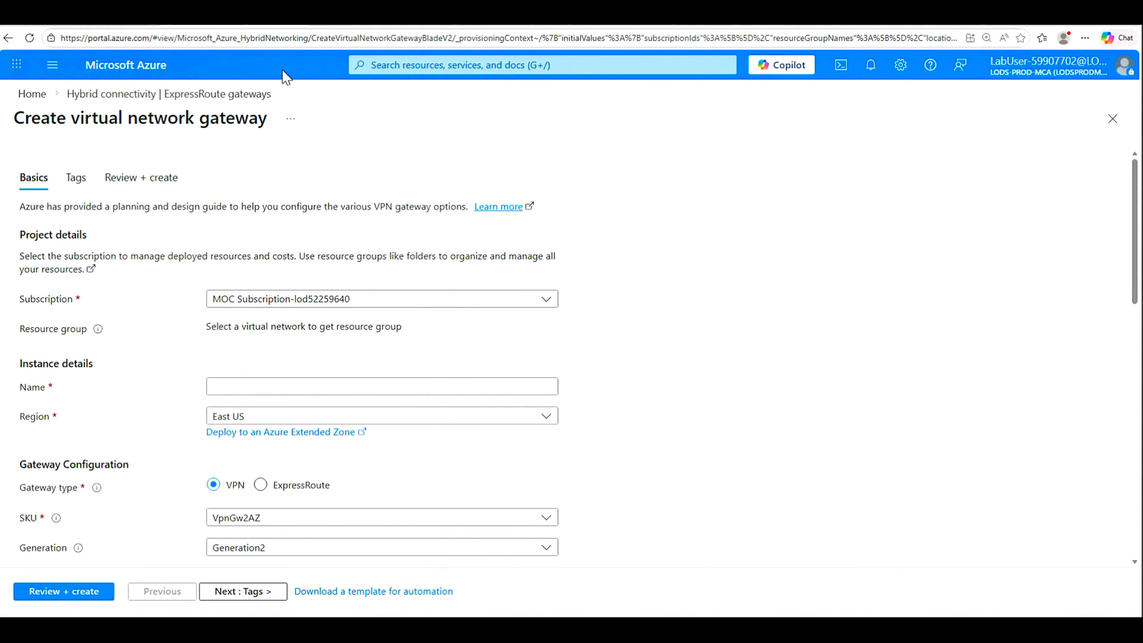
pyautogui.click(26, 97)
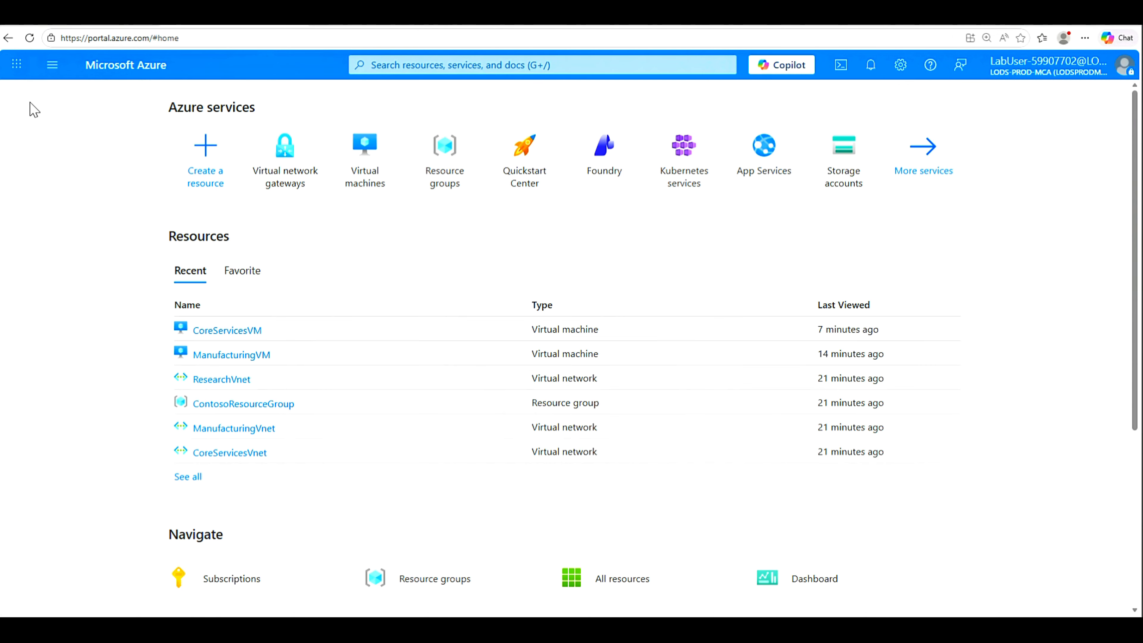
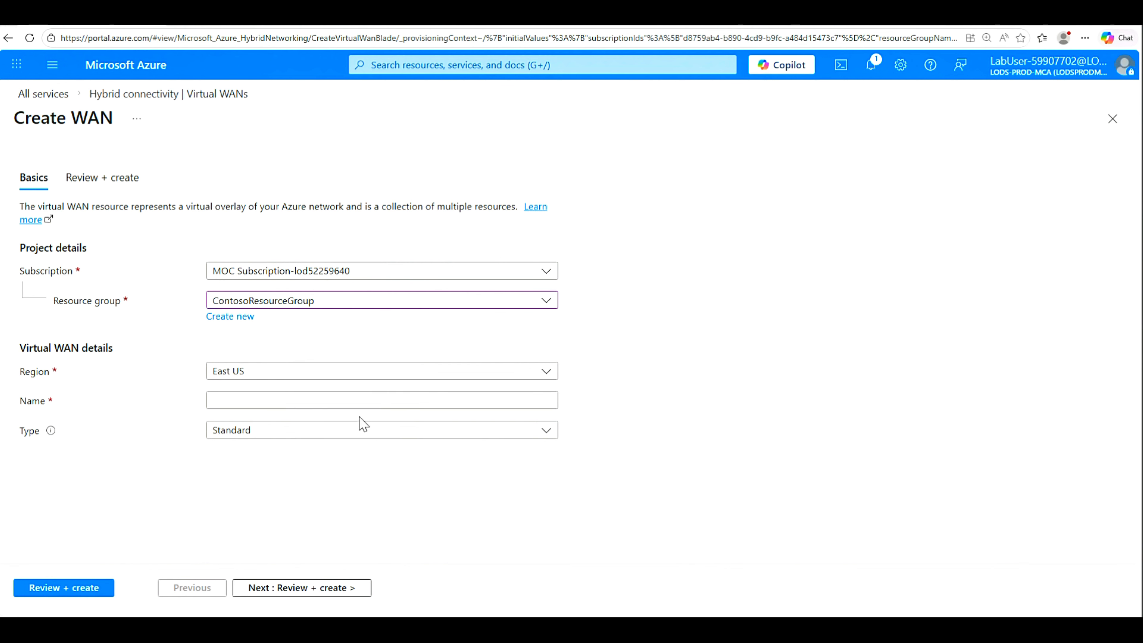
# Step: Enter the virtual WAN name ContosoVirtualWAN in the Create WAN form
pyautogui.click(262, 402)
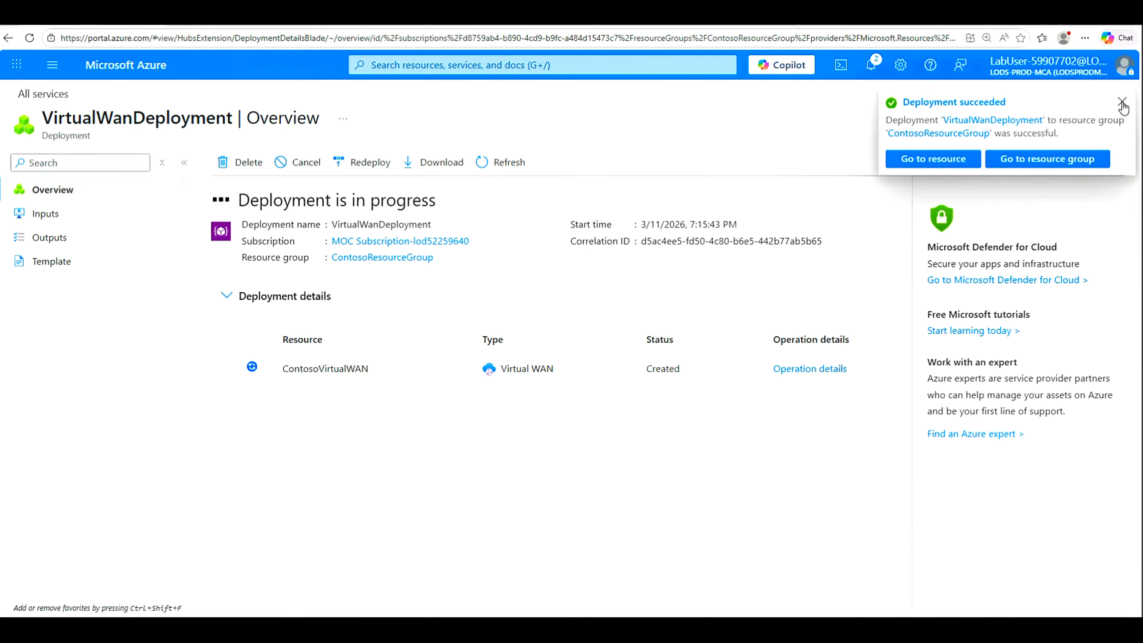
# Step: Once the deployment finishes, open ContosoVirtualWAN and start a new hub from its Hubs list
pyautogui.click(1119, 103)
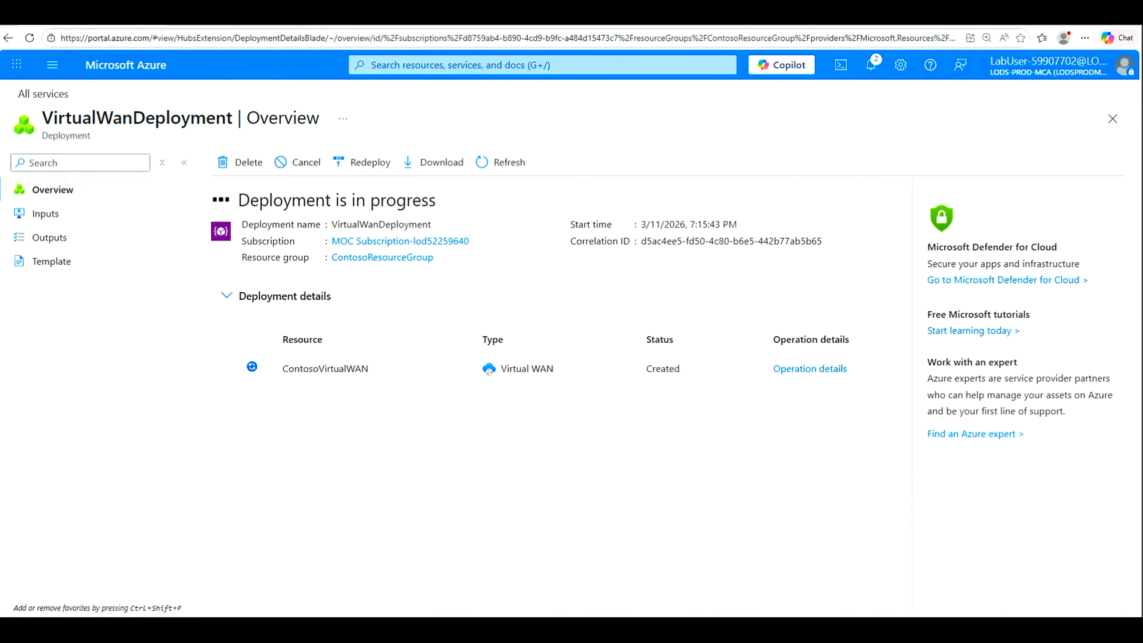
pyautogui.click(487, 164)
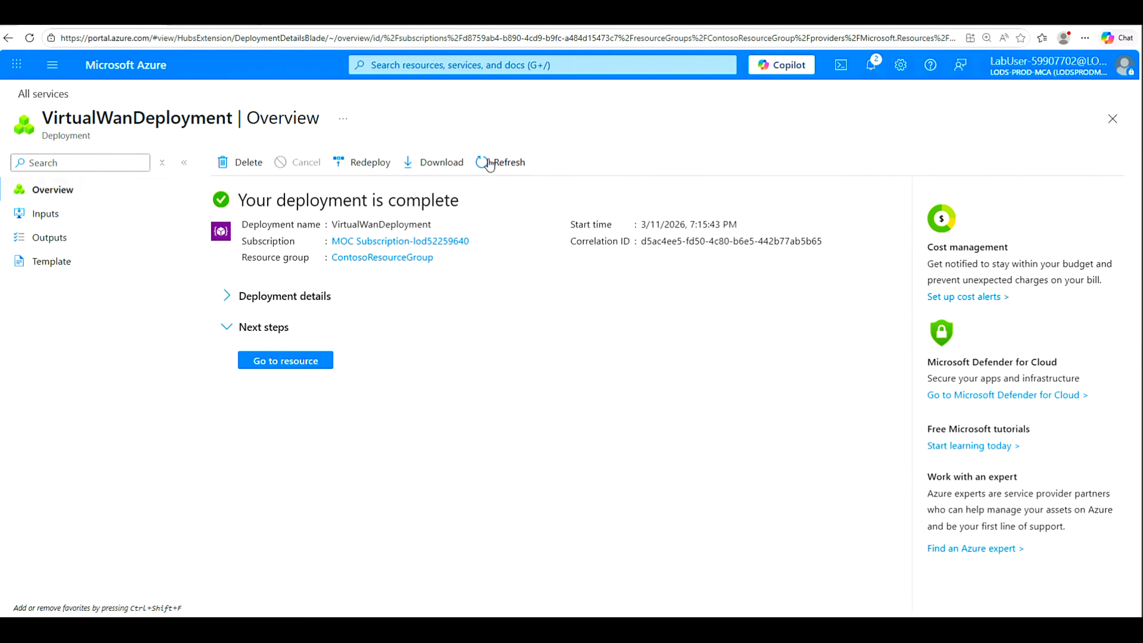
pyautogui.click(298, 365)
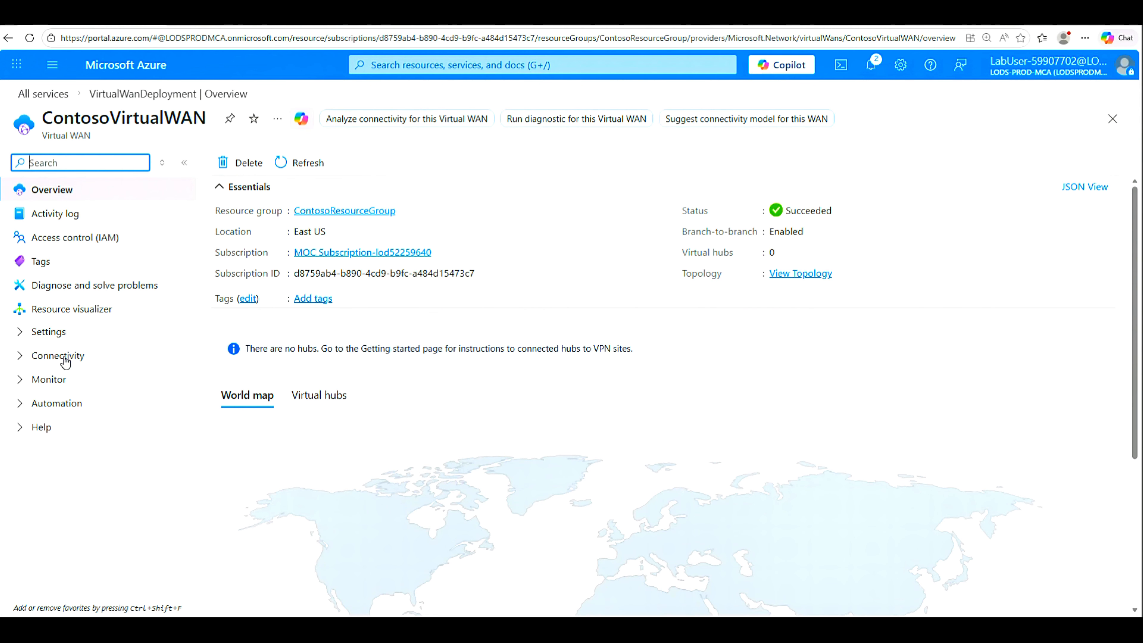
pyautogui.click(22, 360)
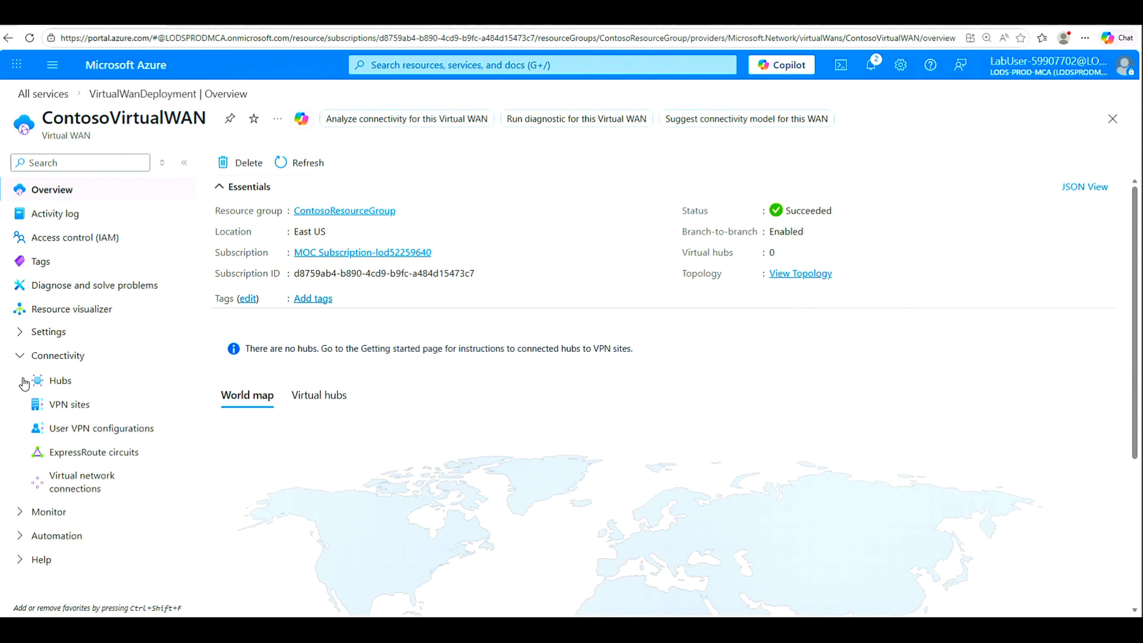
pyautogui.click(57, 383)
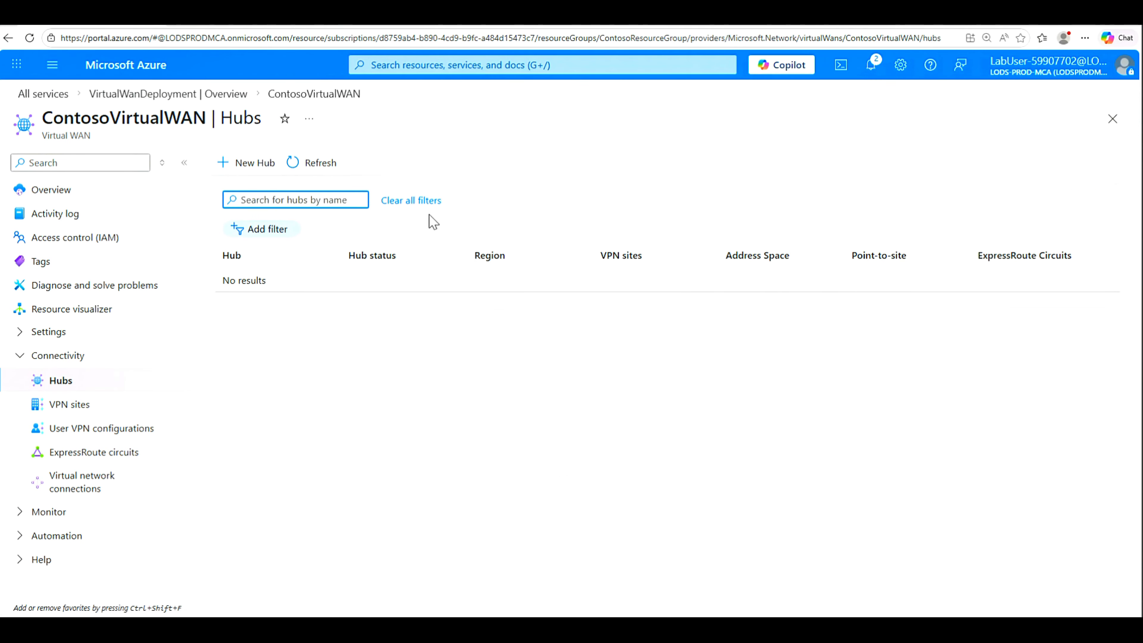
pyautogui.click(249, 162)
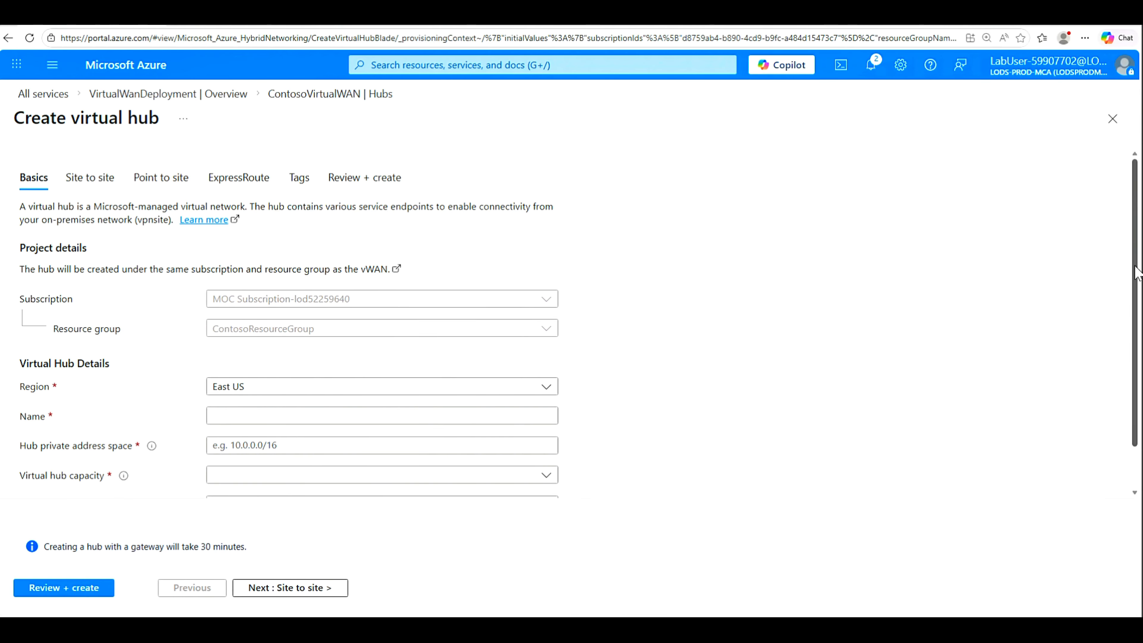
# Step: Name the hub ContosoVirtualWANHub-WestUS, with 10.60.0.0/24 address space and 2 routing infrastructure units
pyautogui.moveTo(1135, 274); pyautogui.dragTo(1136, 315)
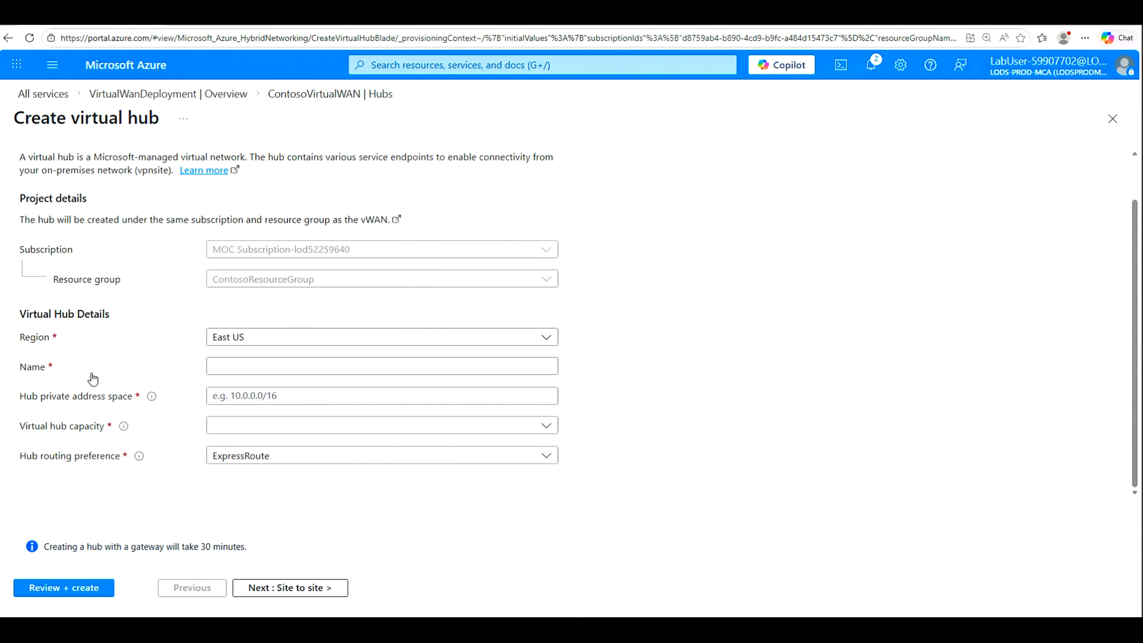
pyautogui.click(213, 371)
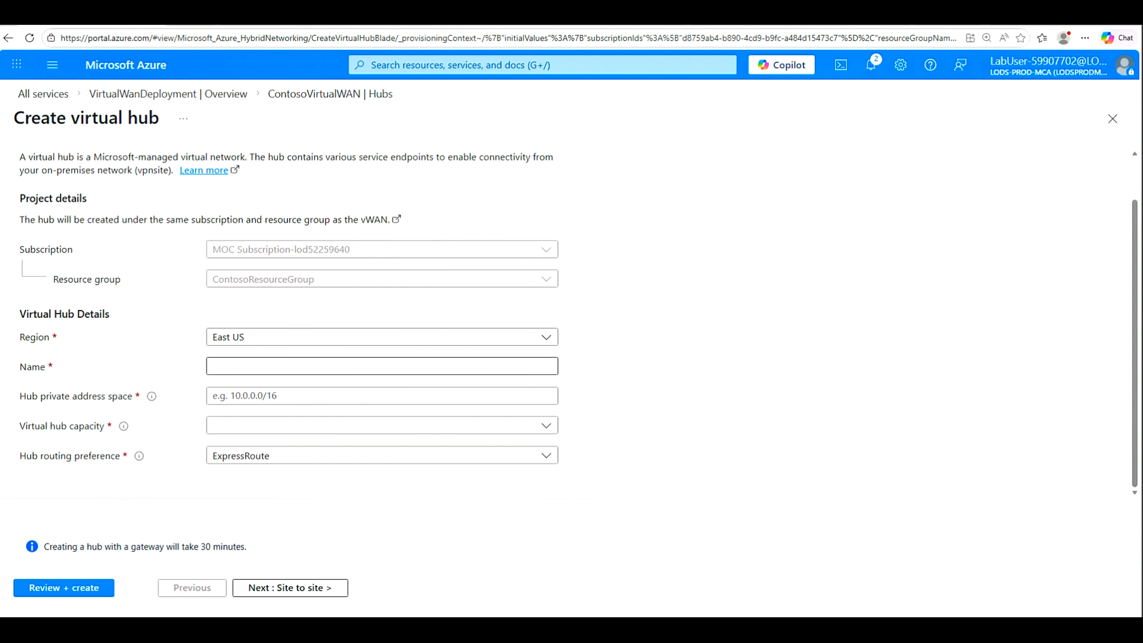
pyautogui.click(215, 368)
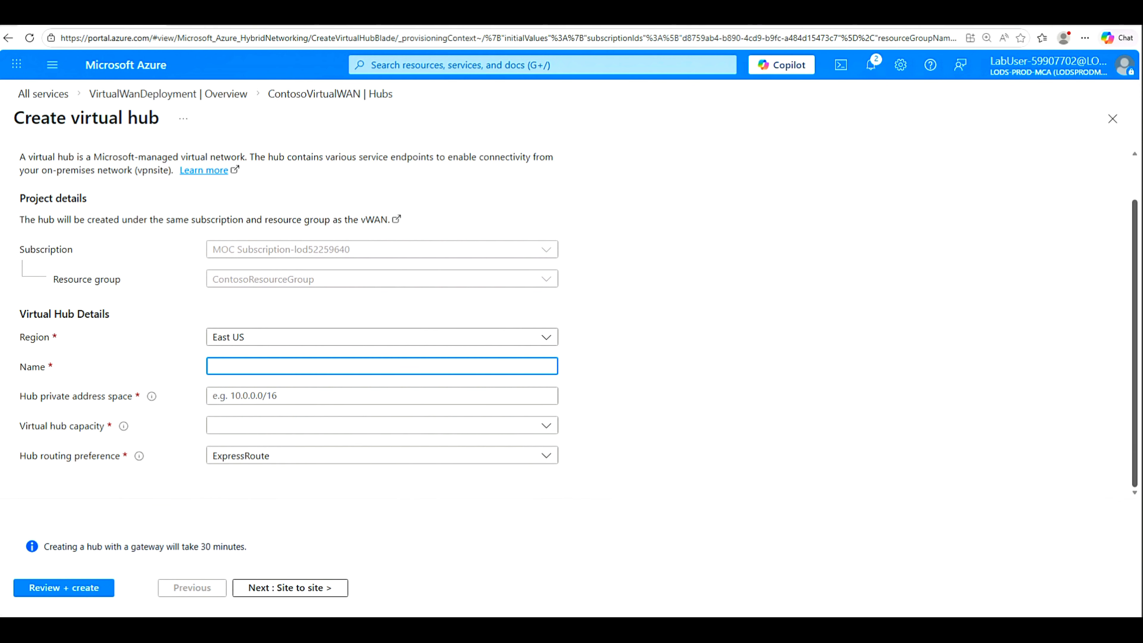
pyautogui.write('ContosoVirtualWANHub-WestUS')
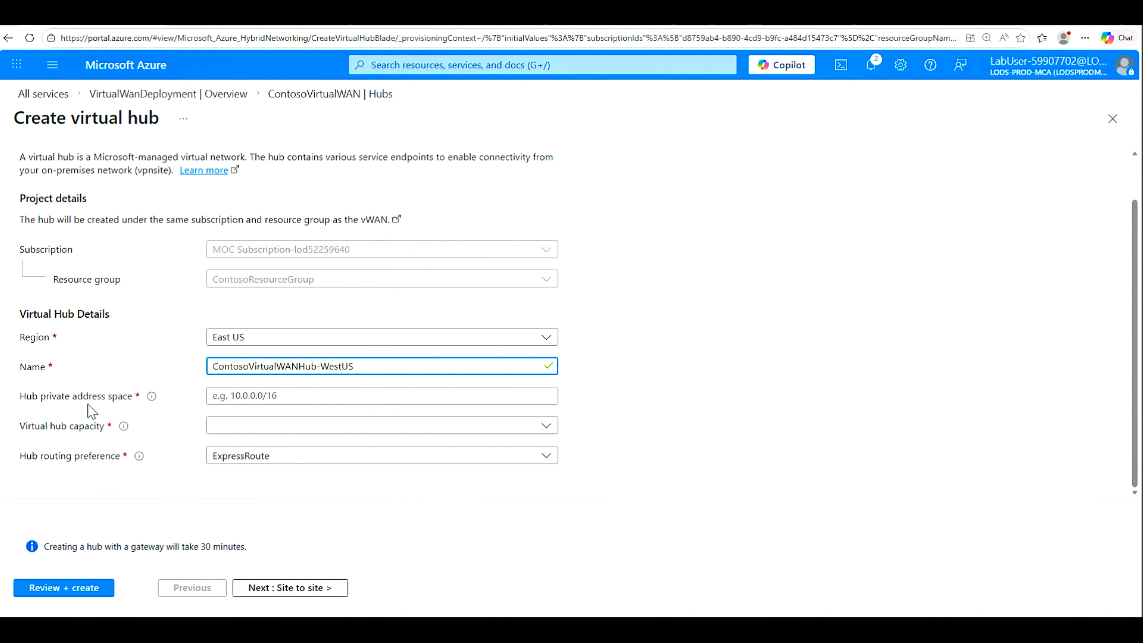
pyautogui.click(225, 398)
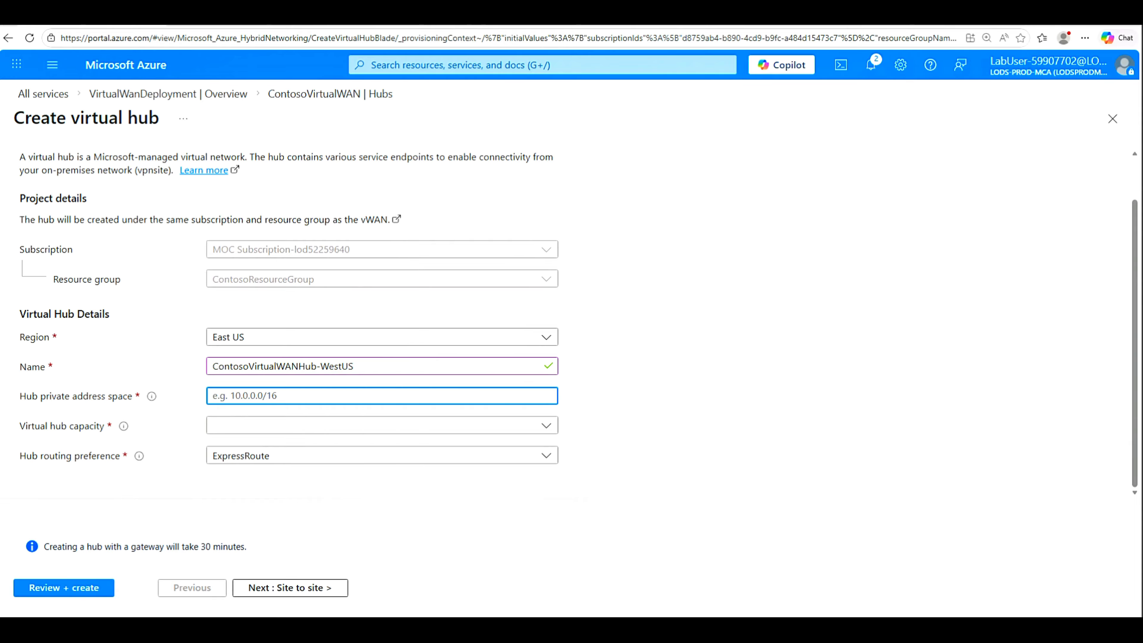
pyautogui.write('10.60.0.0/24')
pyautogui.click(545, 433)
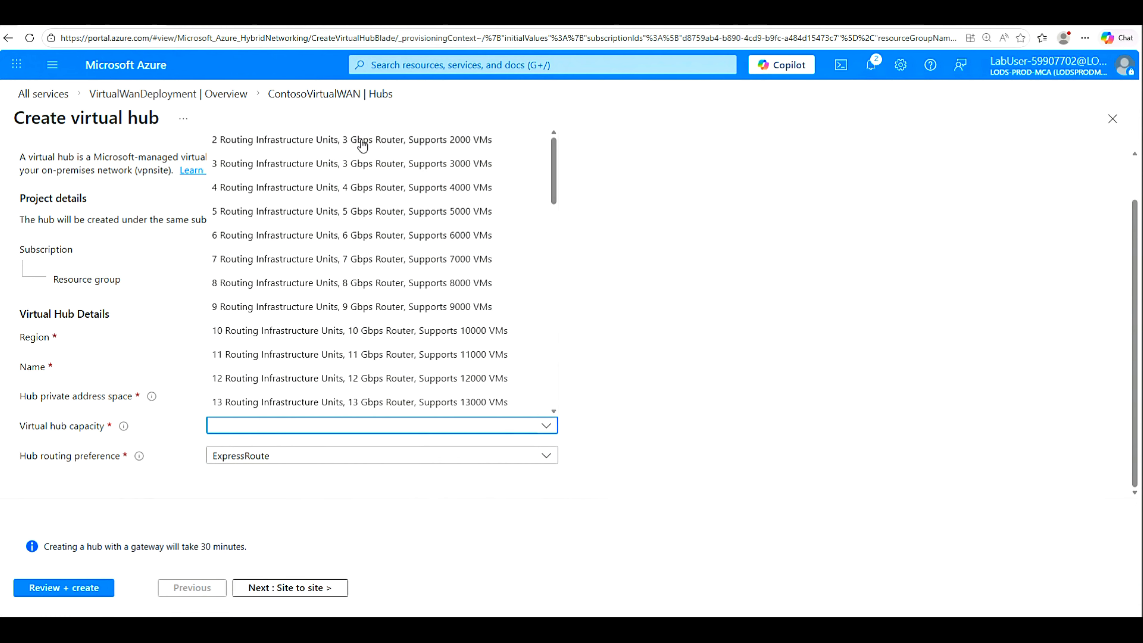
pyautogui.click(311, 142)
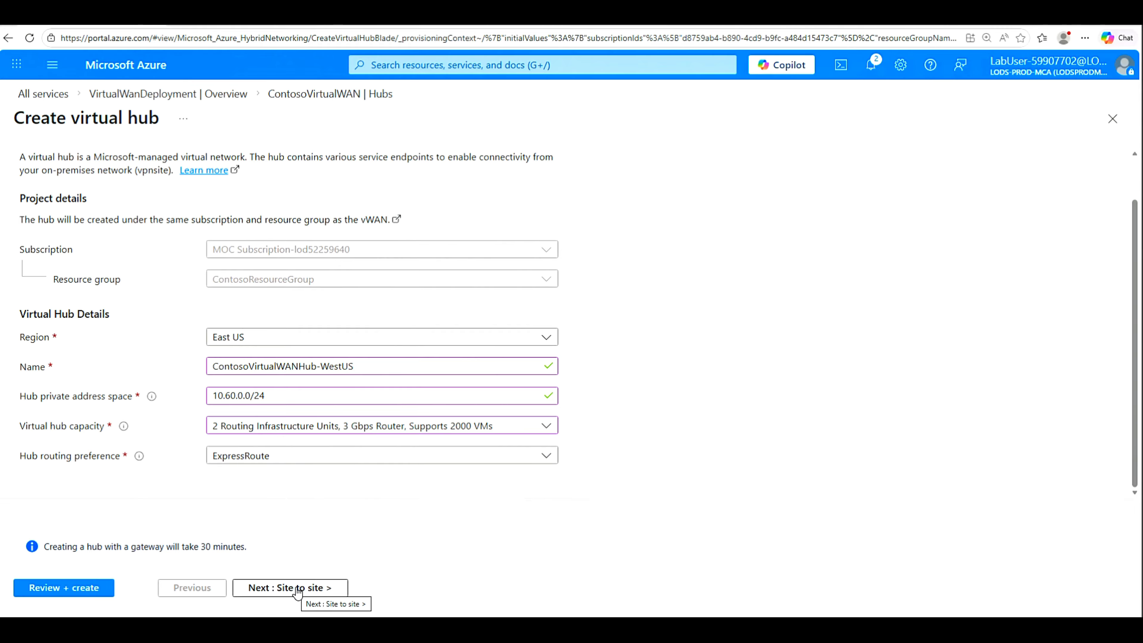
pyautogui.click(322, 593)
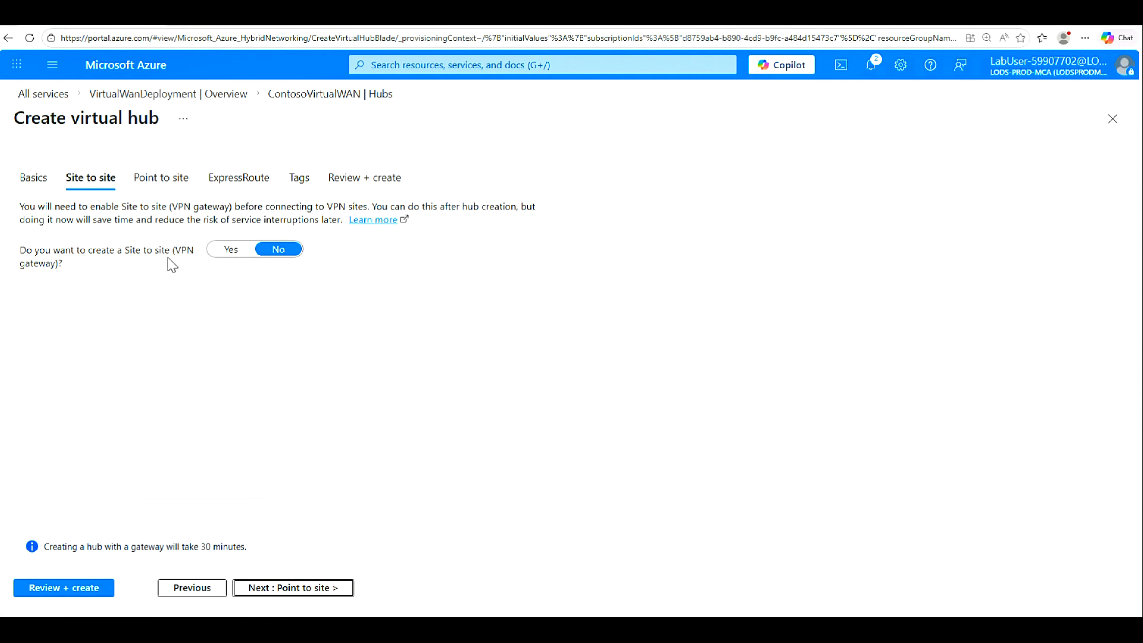
# Step: Enable a site-to-site VPN gateway at 1 scale unit (500 Mbps x 2), then review and create the hub
pyautogui.click(229, 250)
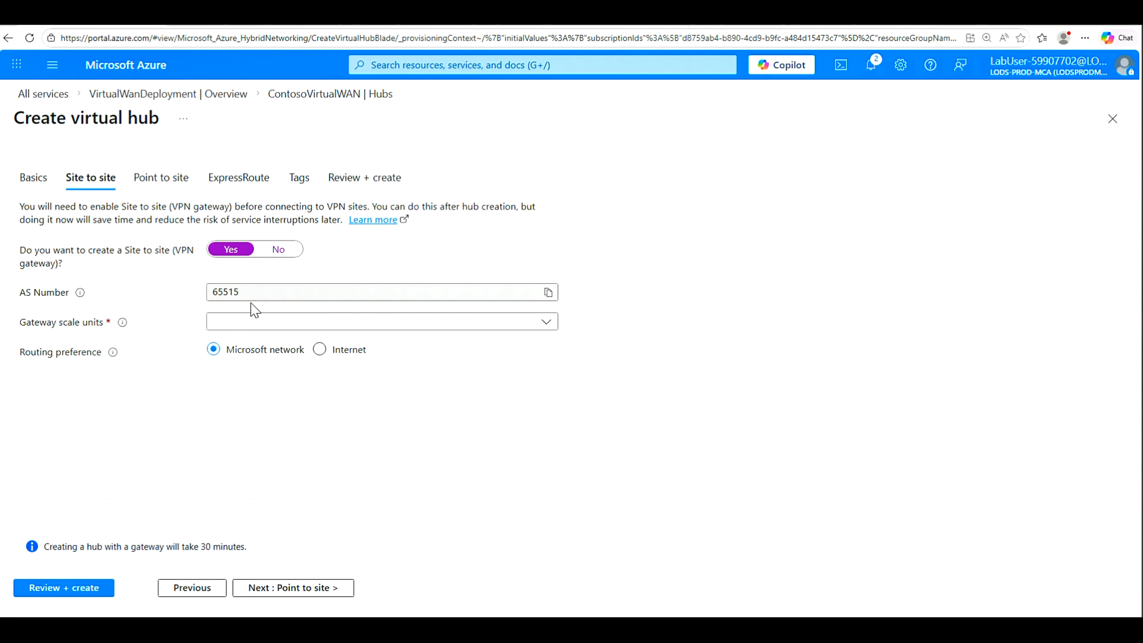
pyautogui.click(548, 293)
pyautogui.click(546, 322)
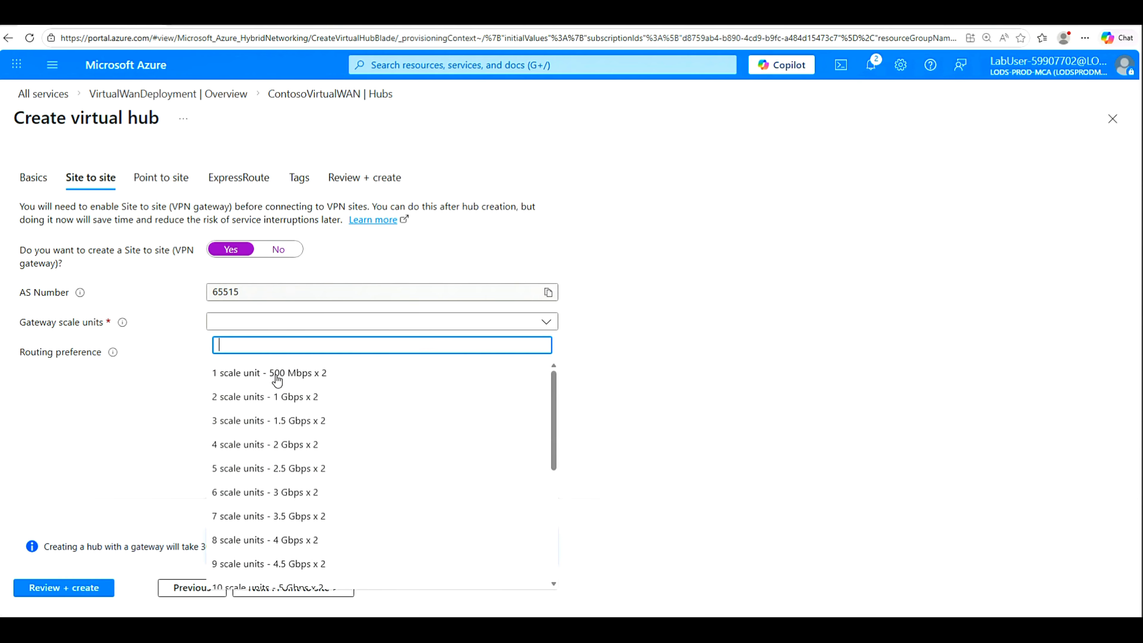
pyautogui.click(297, 376)
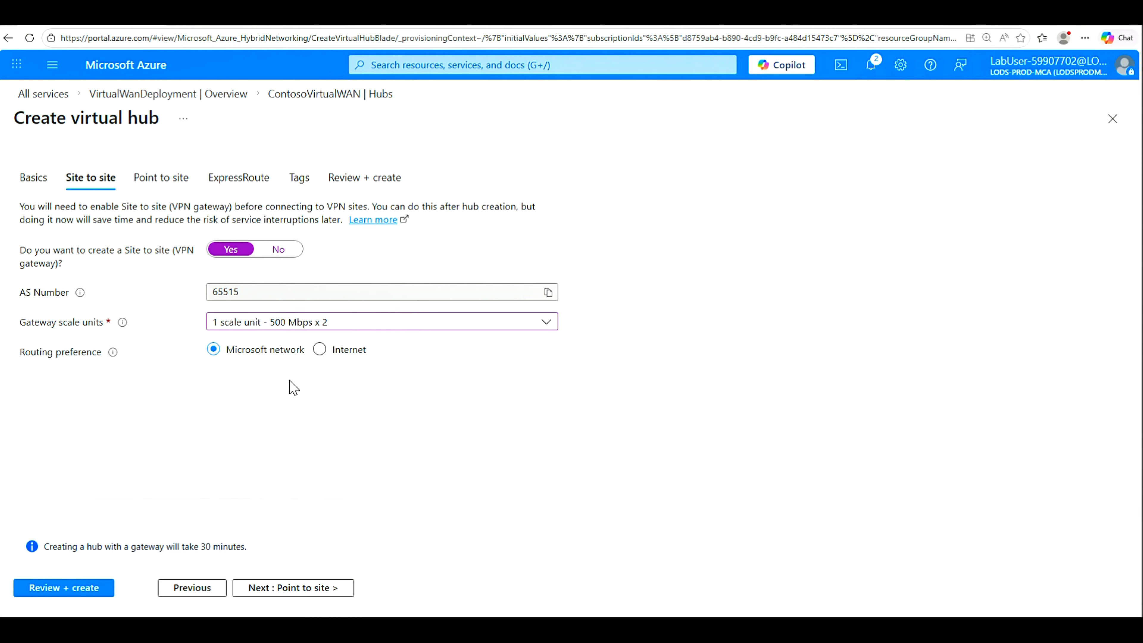
pyautogui.click(62, 590)
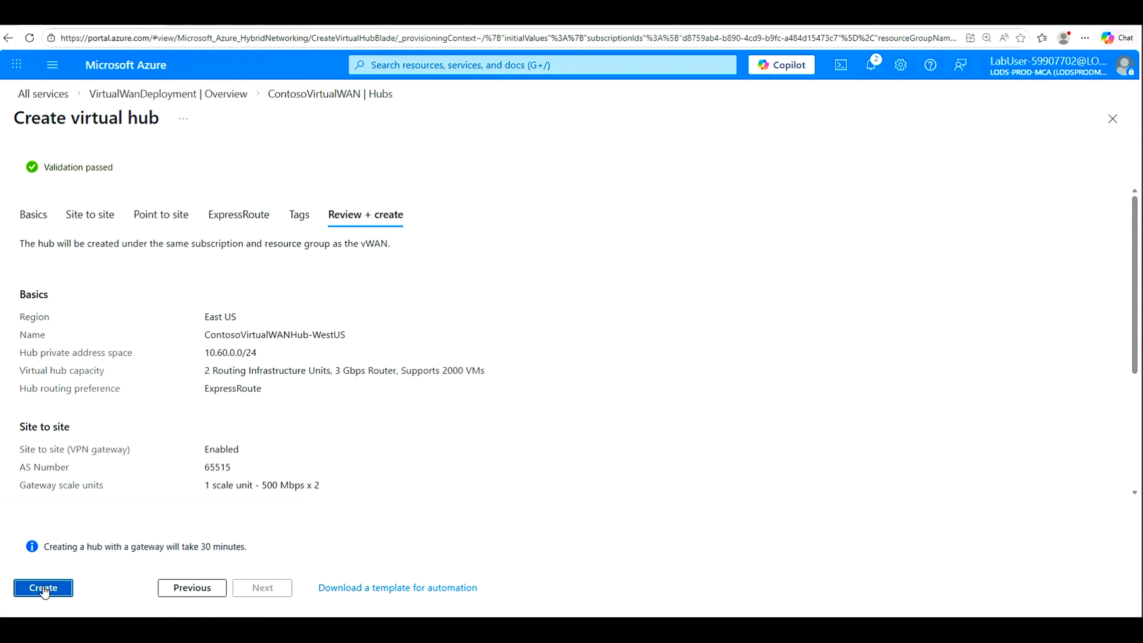
pyautogui.click(50, 595)
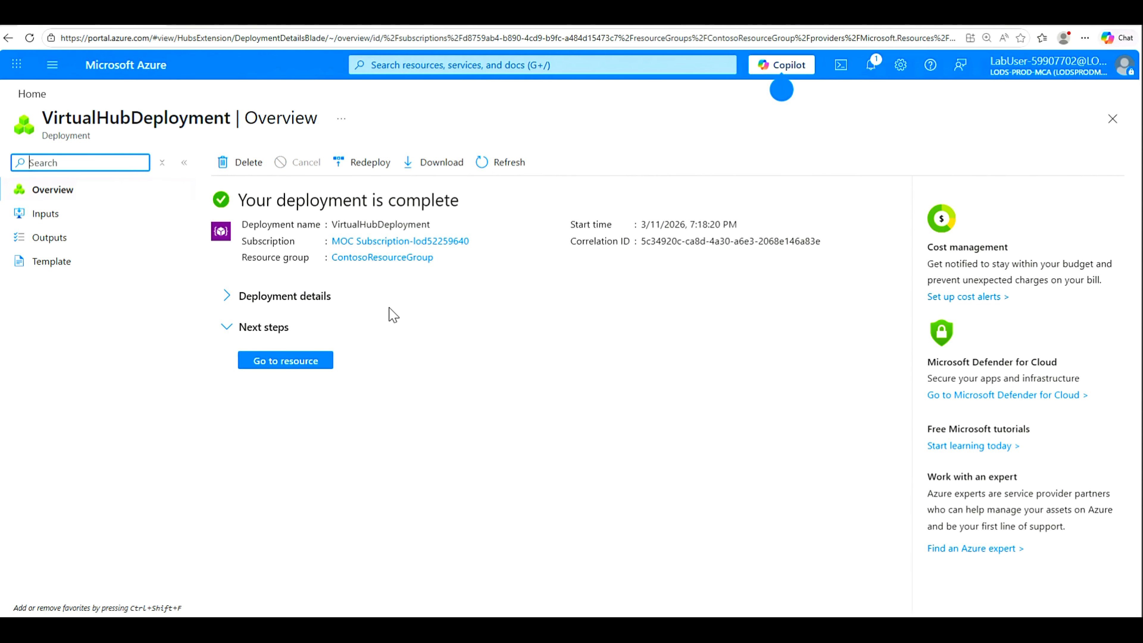
# Step: Browse the ContosoVirtualWANHub-WestUS overview and its Settings, Automation and Help menus, then go Home
pyautogui.click(284, 366)
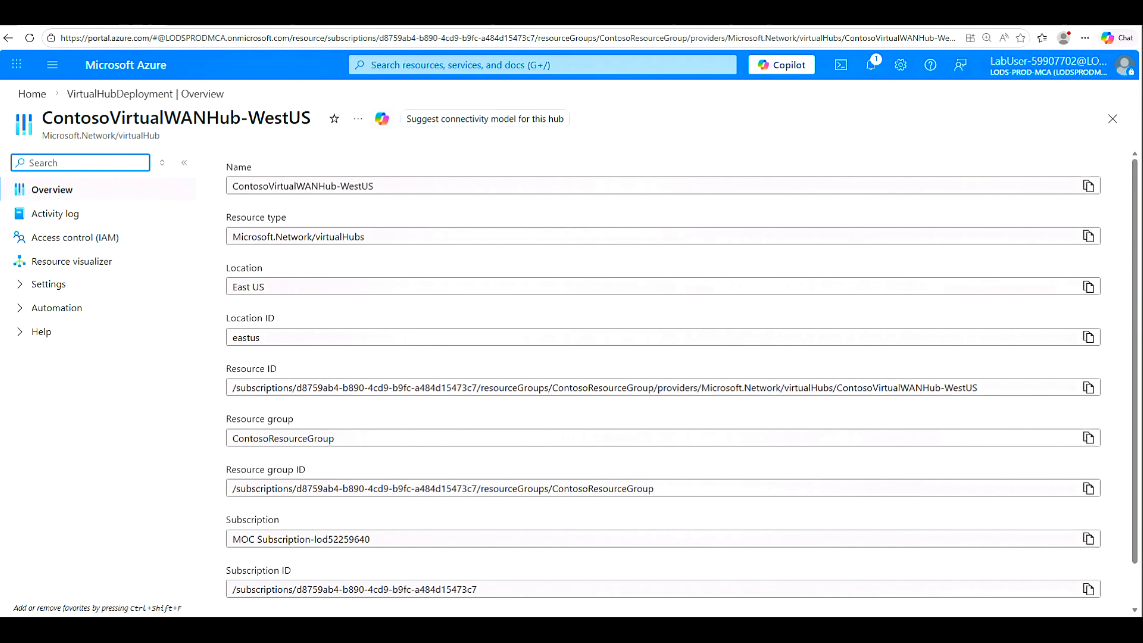
pyautogui.click(19, 290)
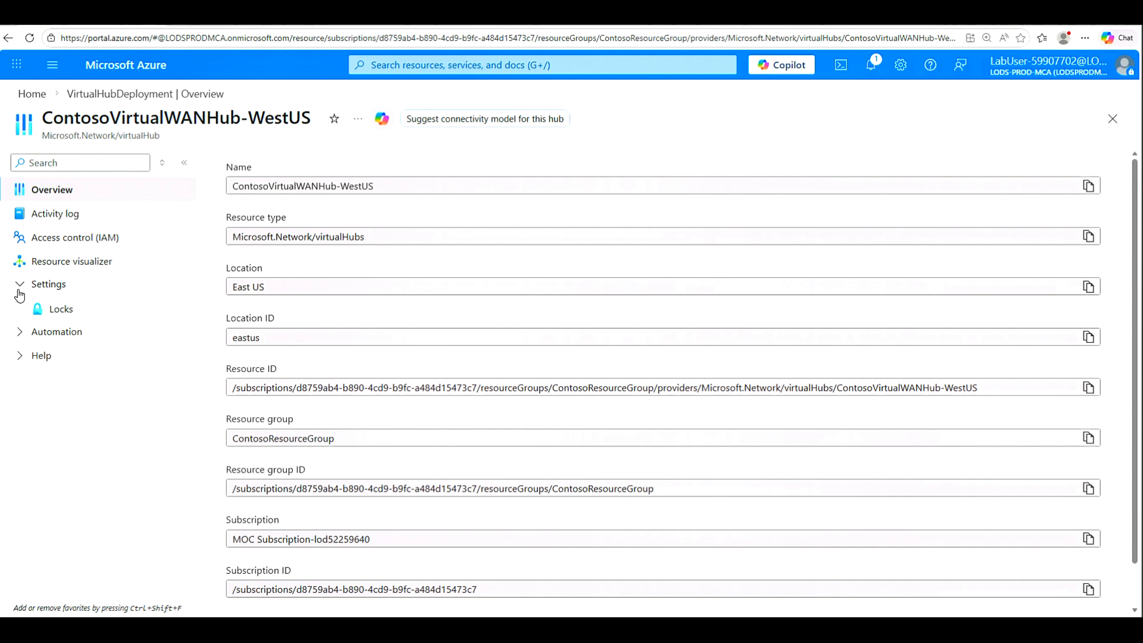
pyautogui.click(20, 333)
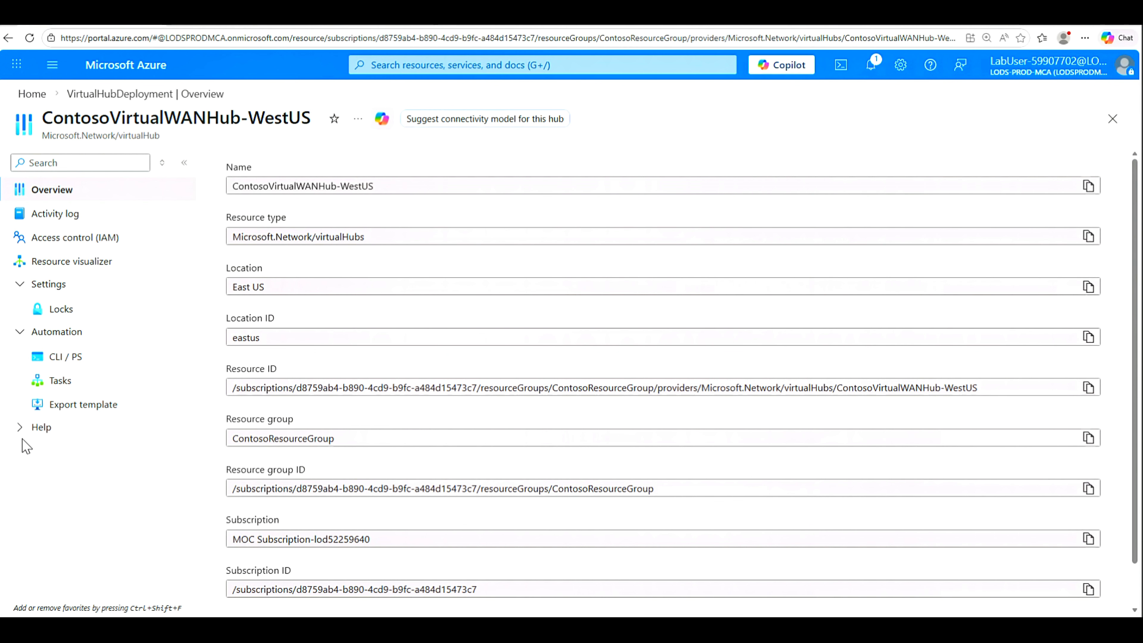
pyautogui.click(19, 427)
pyautogui.click(38, 103)
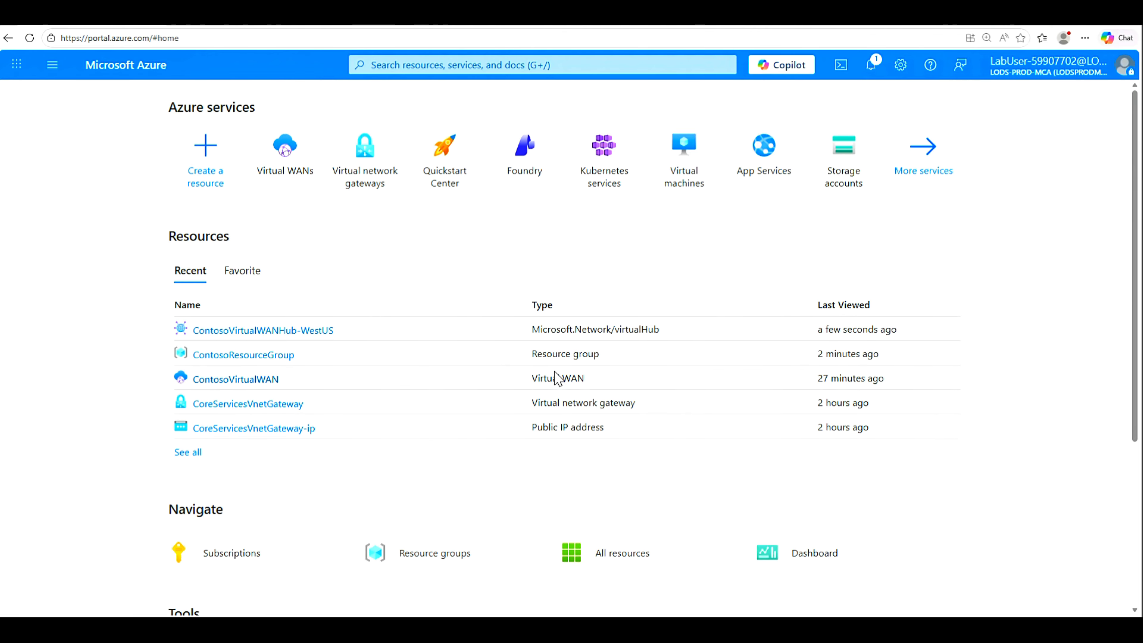
# Step: List ContosoVirtualWAN's virtual network connections and widen the Hub column to show the full hub name
pyautogui.click(228, 380)
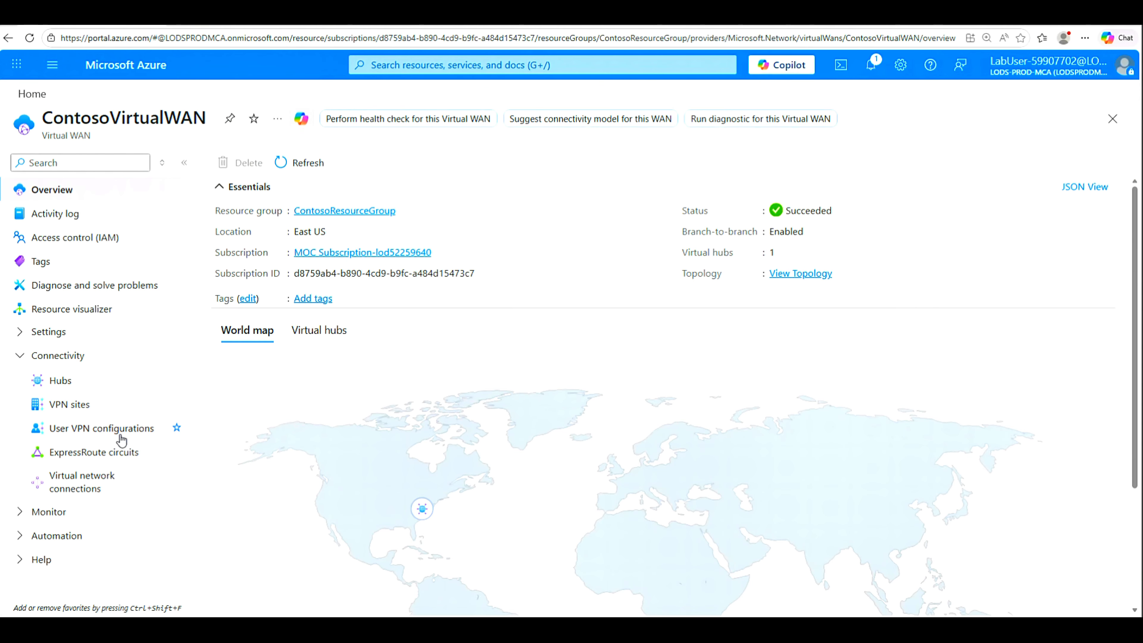
pyautogui.click(74, 486)
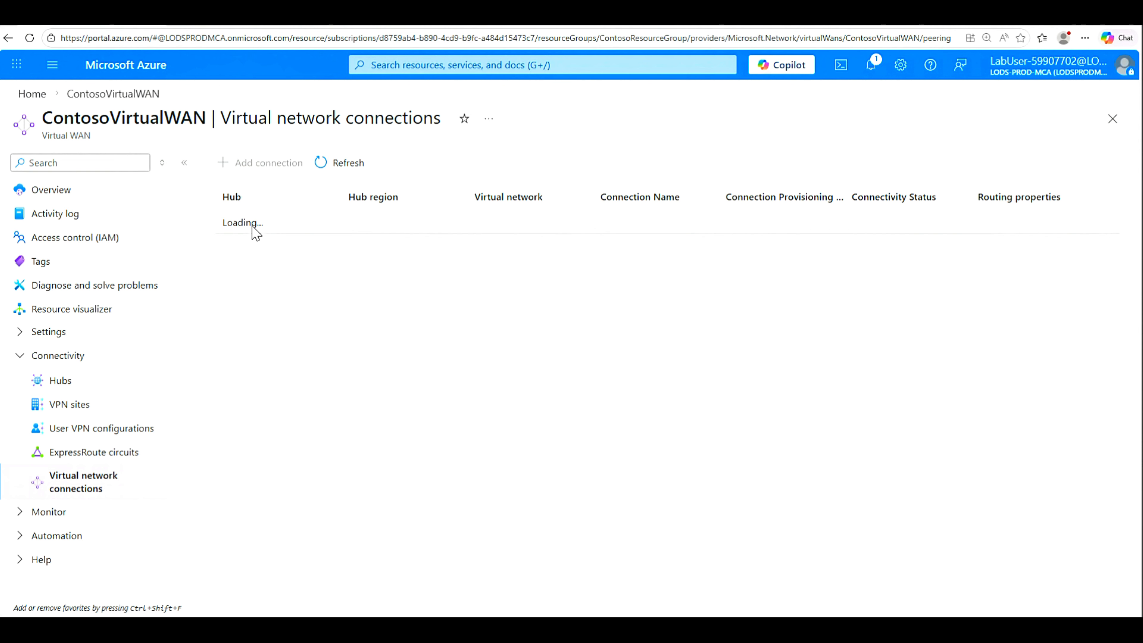
pyautogui.click(338, 162)
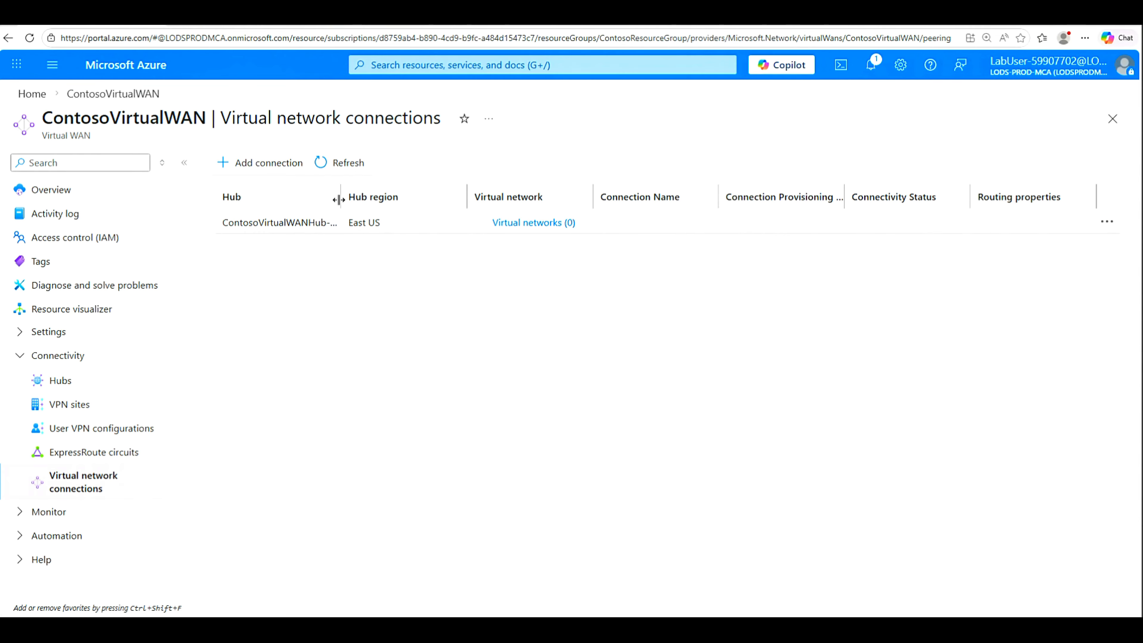
pyautogui.moveTo(339, 198); pyautogui.dragTo(417, 194)
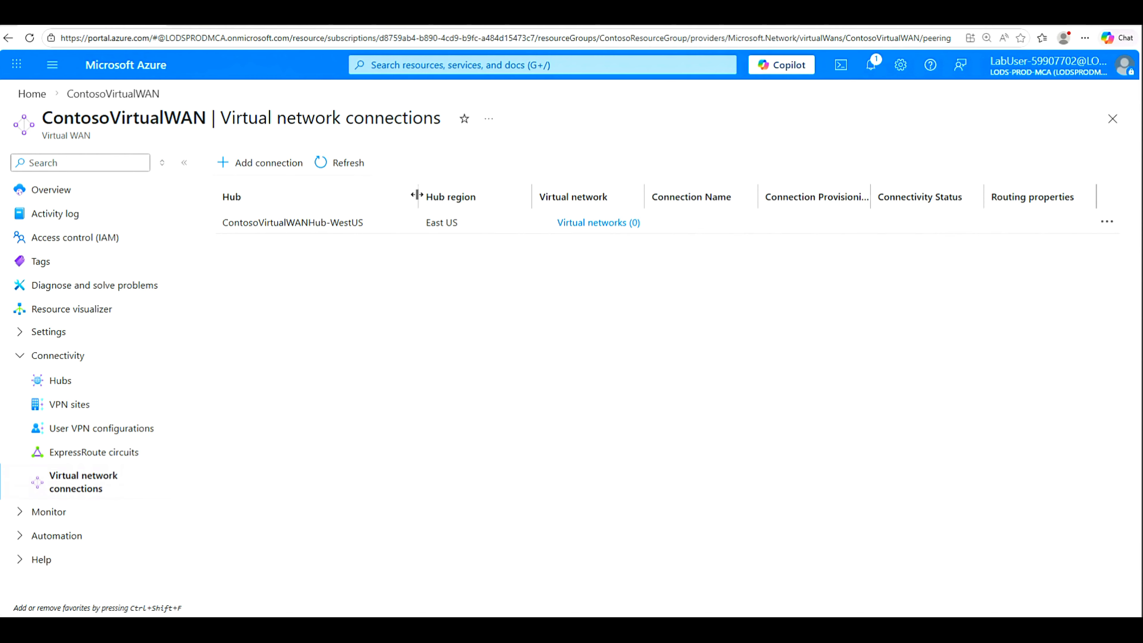
# Step: Add connection ContosoVWan-to-ResearchVnet linking ContosoVirtualWANHub-WestUS to ResearchVnet in ContosoResourceGroup
pyautogui.click(272, 166)
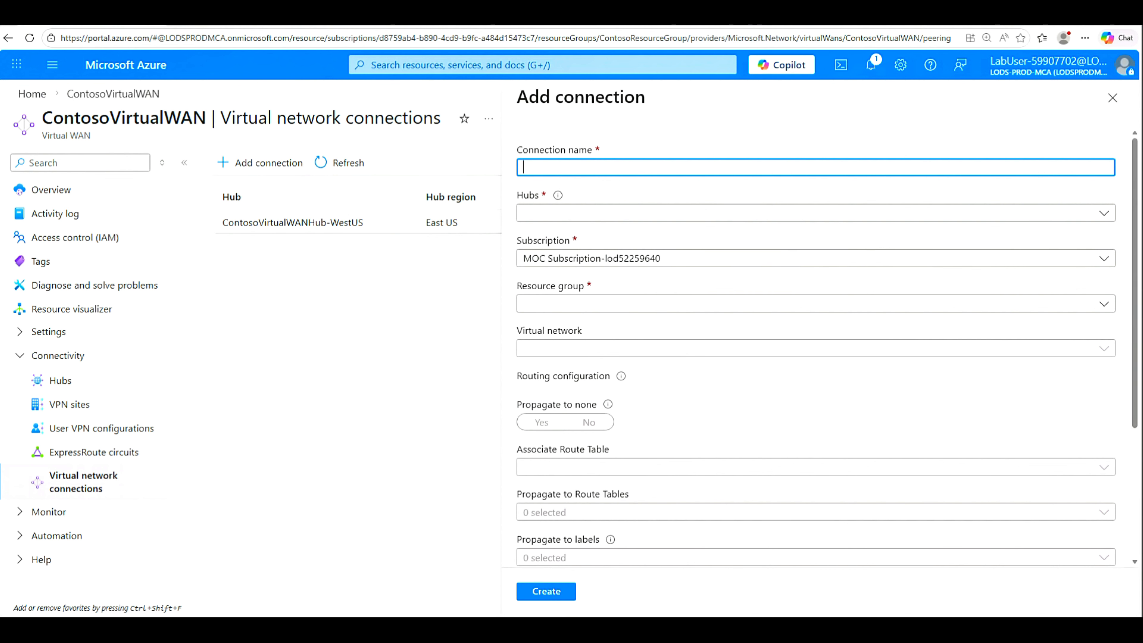
pyautogui.write('ContosoVWan-to-ResearchVnet')
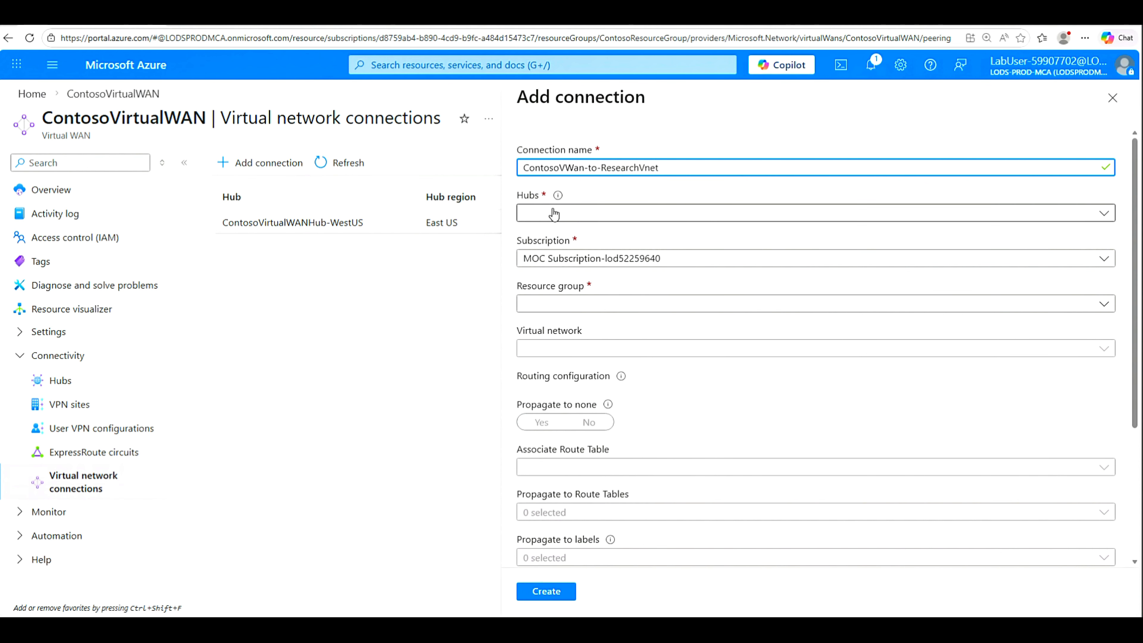
pyautogui.click(1103, 215)
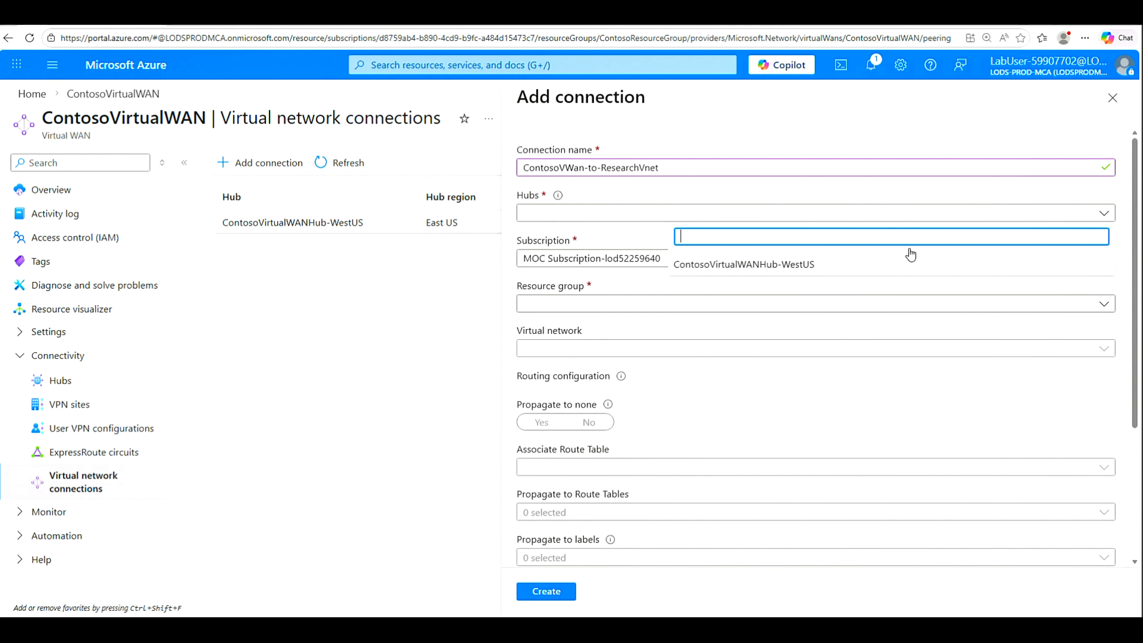
pyautogui.click(773, 269)
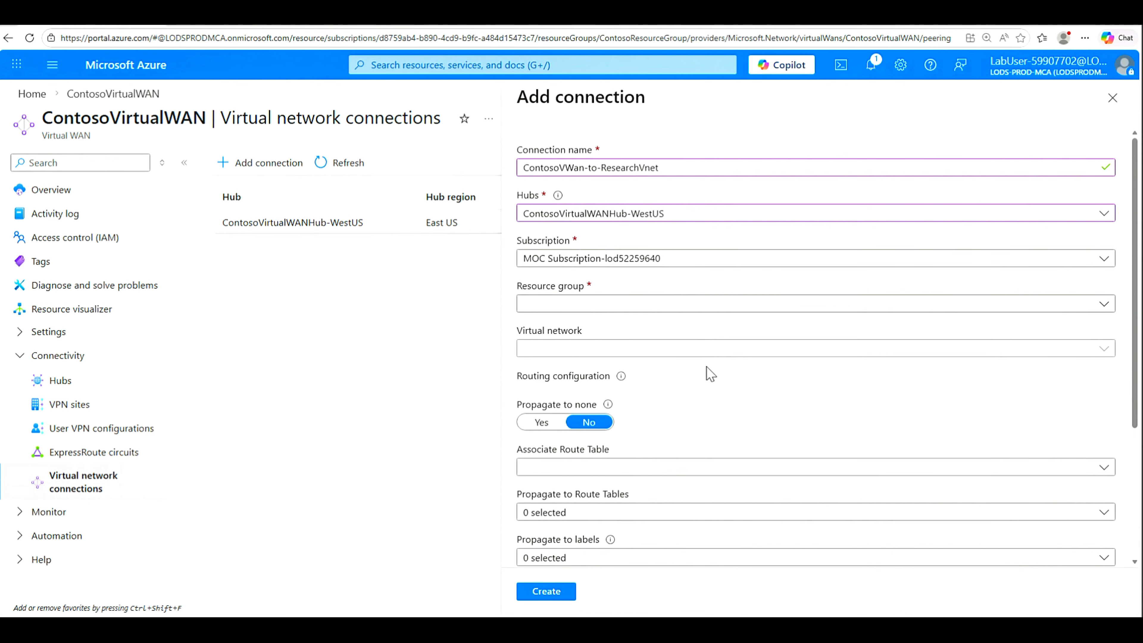
pyautogui.click(1108, 309)
pyautogui.click(766, 356)
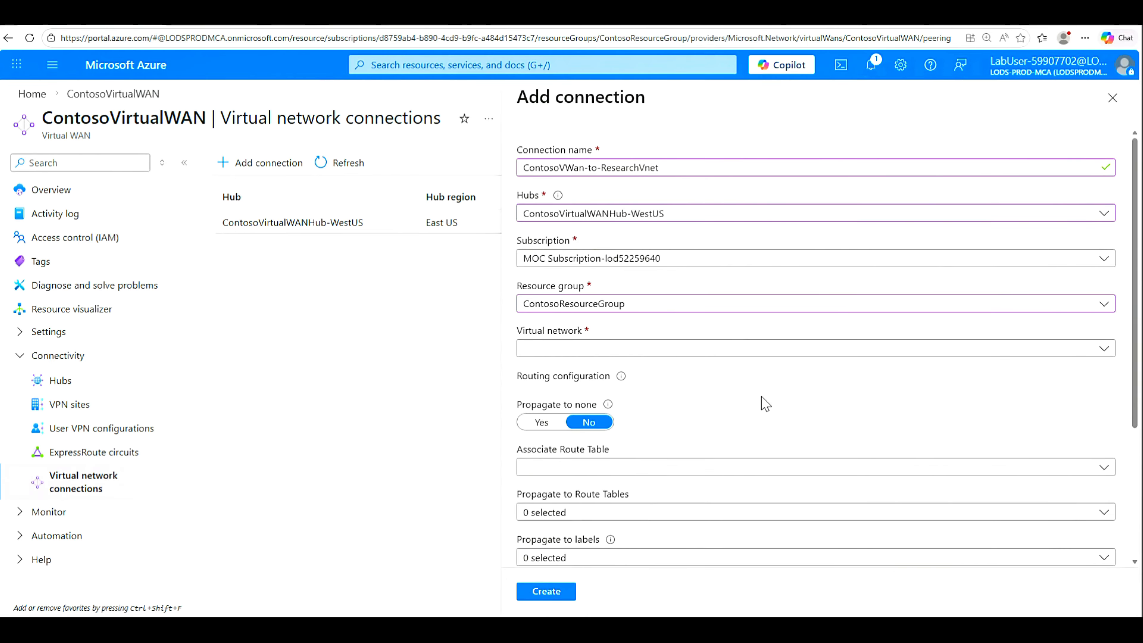
pyautogui.click(1108, 356)
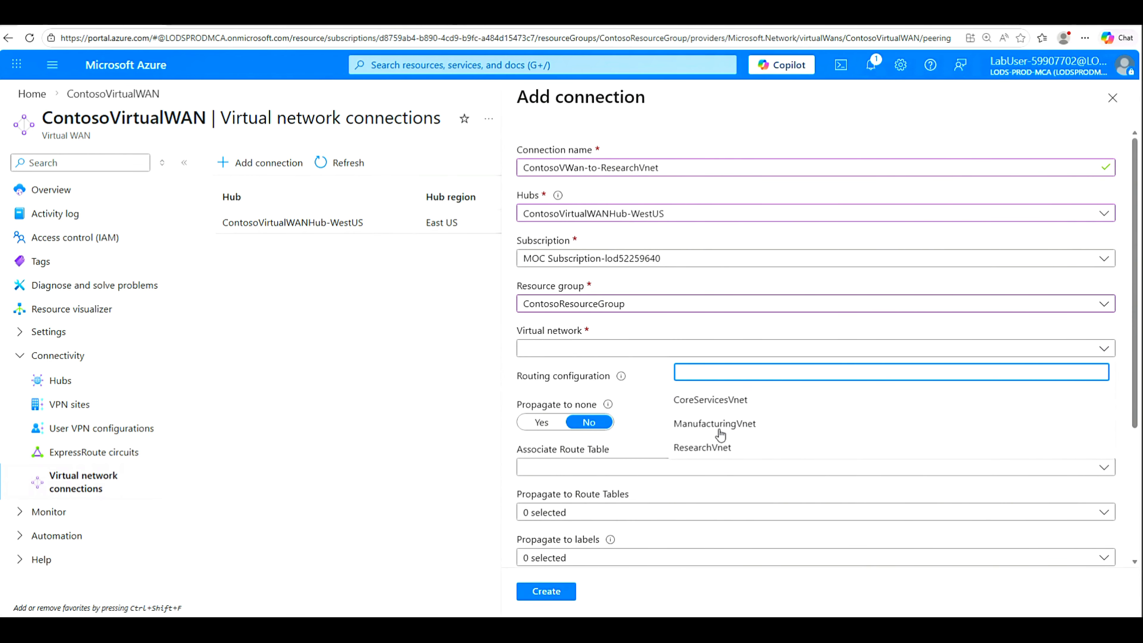
pyautogui.click(710, 451)
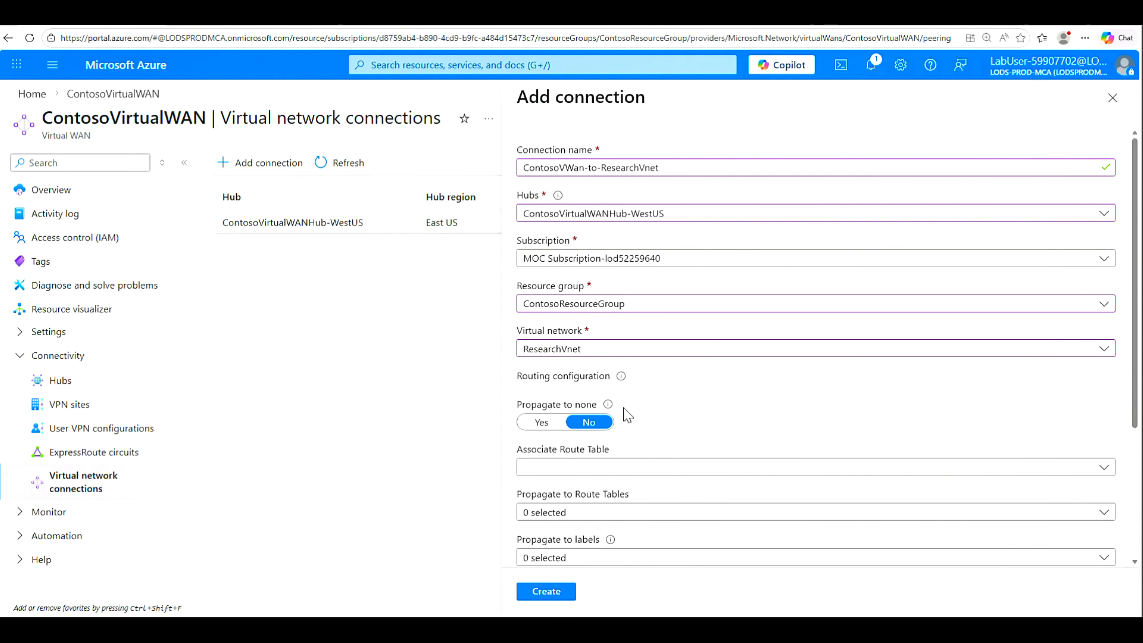
# Step: Set propagate to none to Yes and associate the Default route table
pyautogui.click(542, 425)
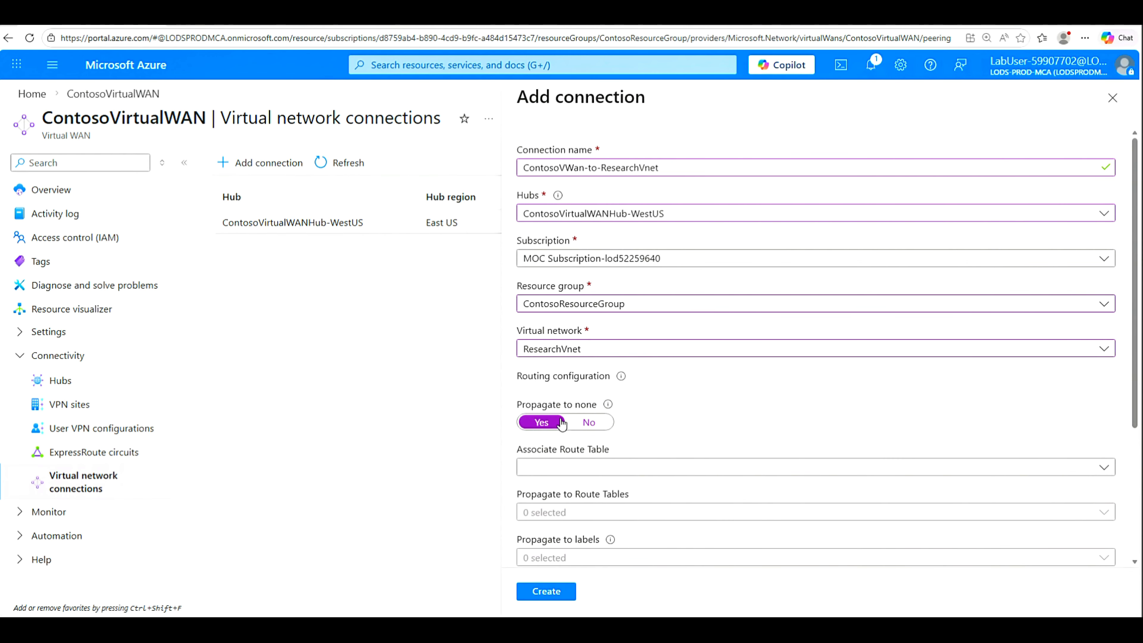
pyautogui.scroll(-4, 855, 433)
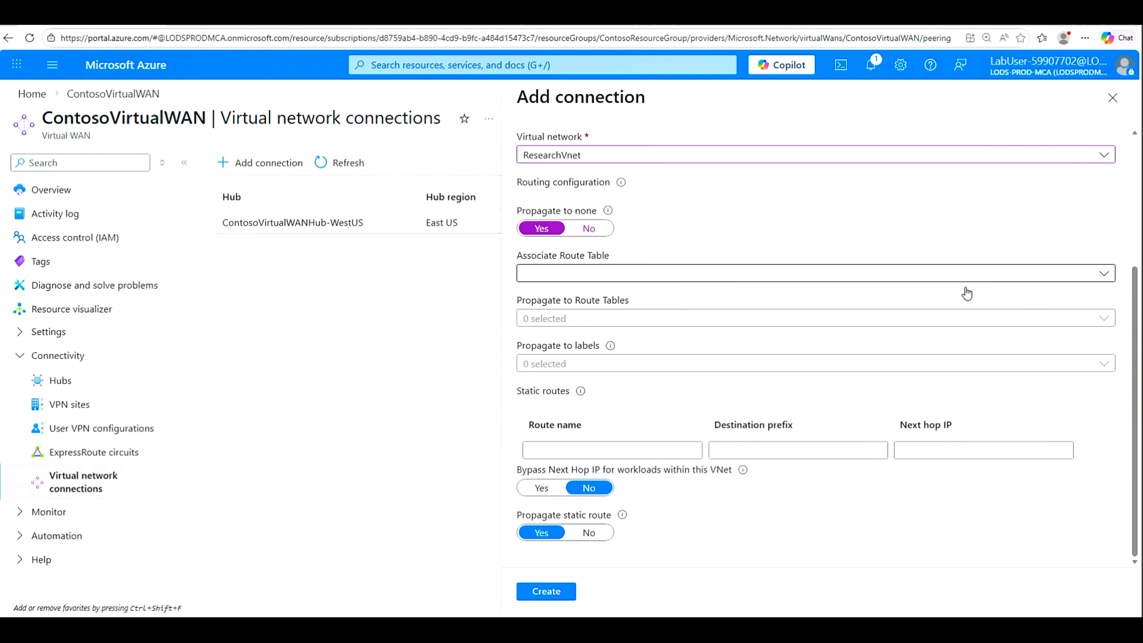
pyautogui.click(1109, 282)
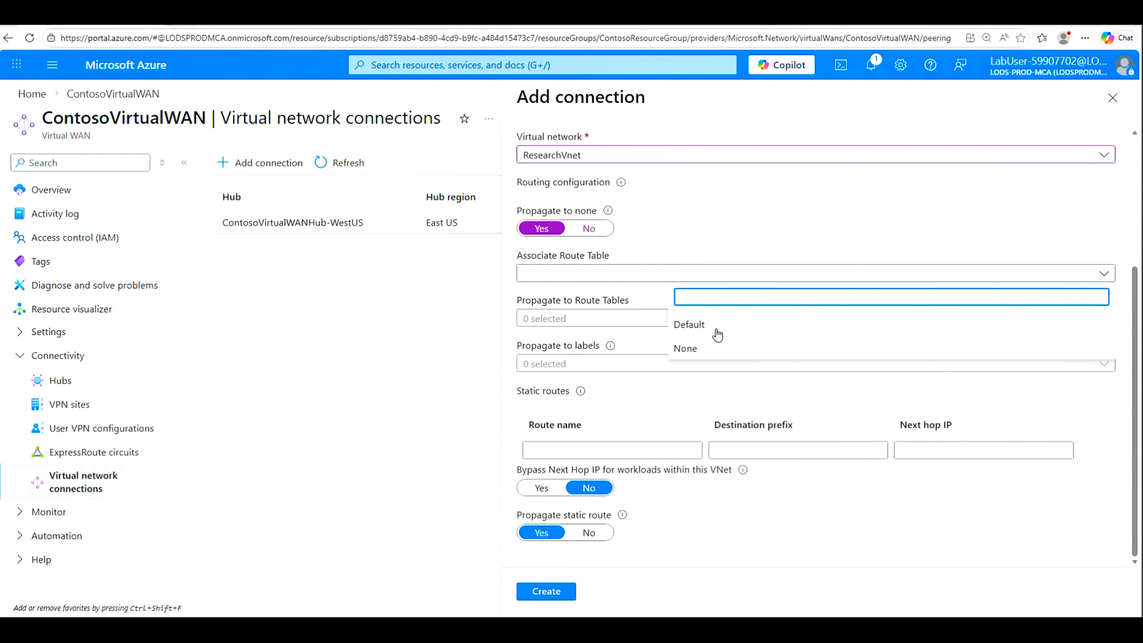
pyautogui.click(688, 325)
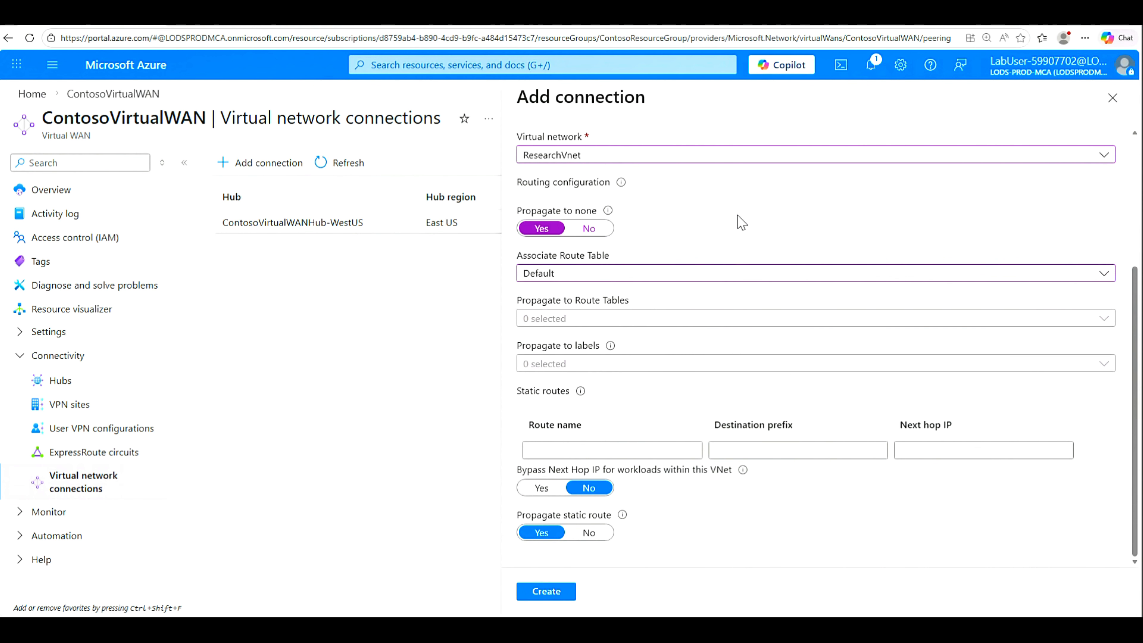
# Step: Create the connection, check the Adding peering notification, and switch to the lab instructions
pyautogui.click(549, 593)
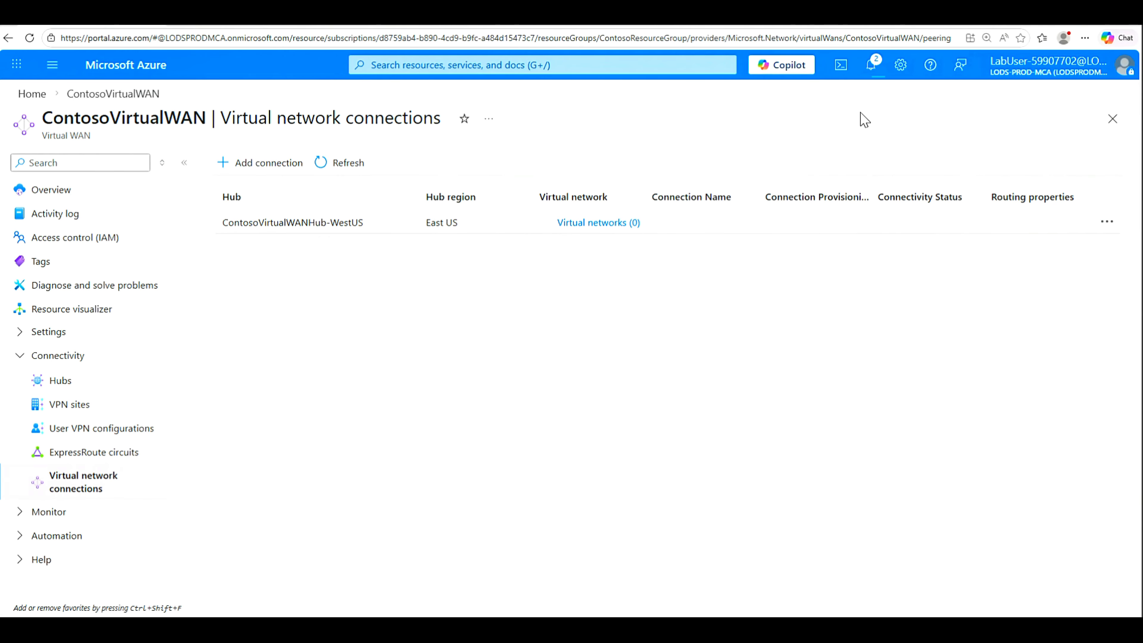
pyautogui.click(870, 66)
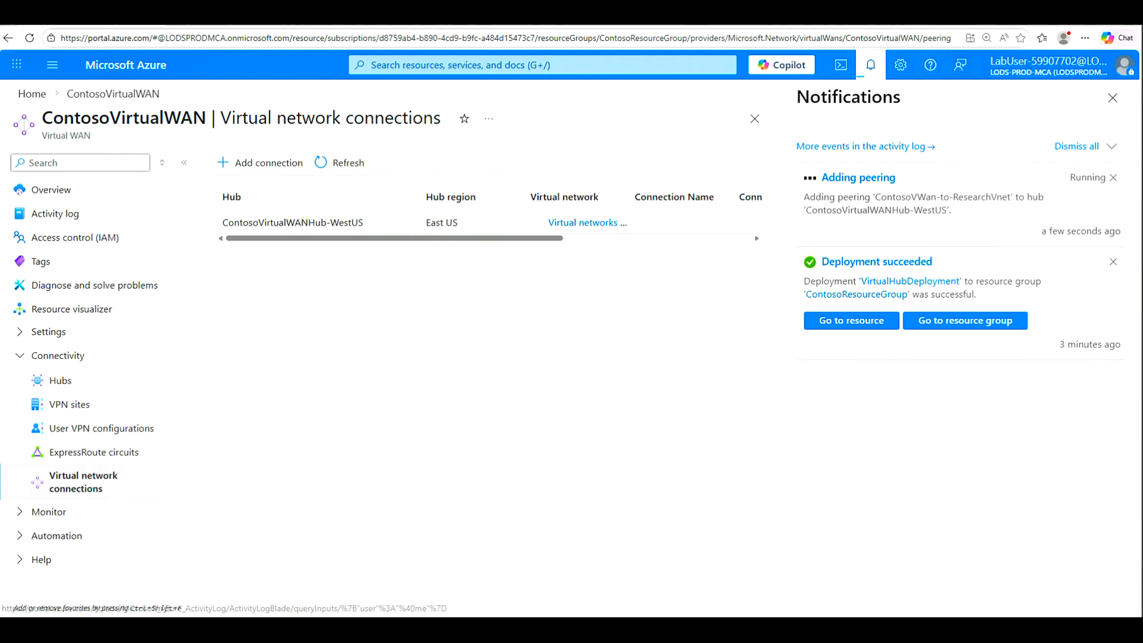
pyautogui.hotkey('alt', 'Tab')
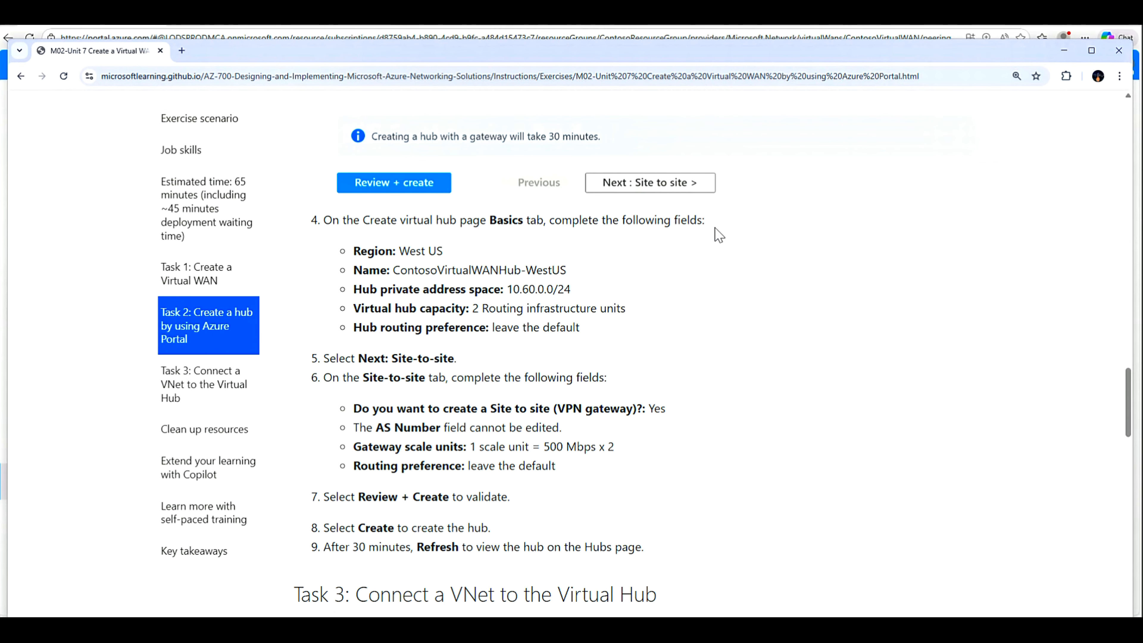
# Step: Read the lab's Task 3 connection settings and Key takeaways, then return to the Azure portal
pyautogui.scroll(5, 427, 355)
pyautogui.scroll(6, 427, 354)
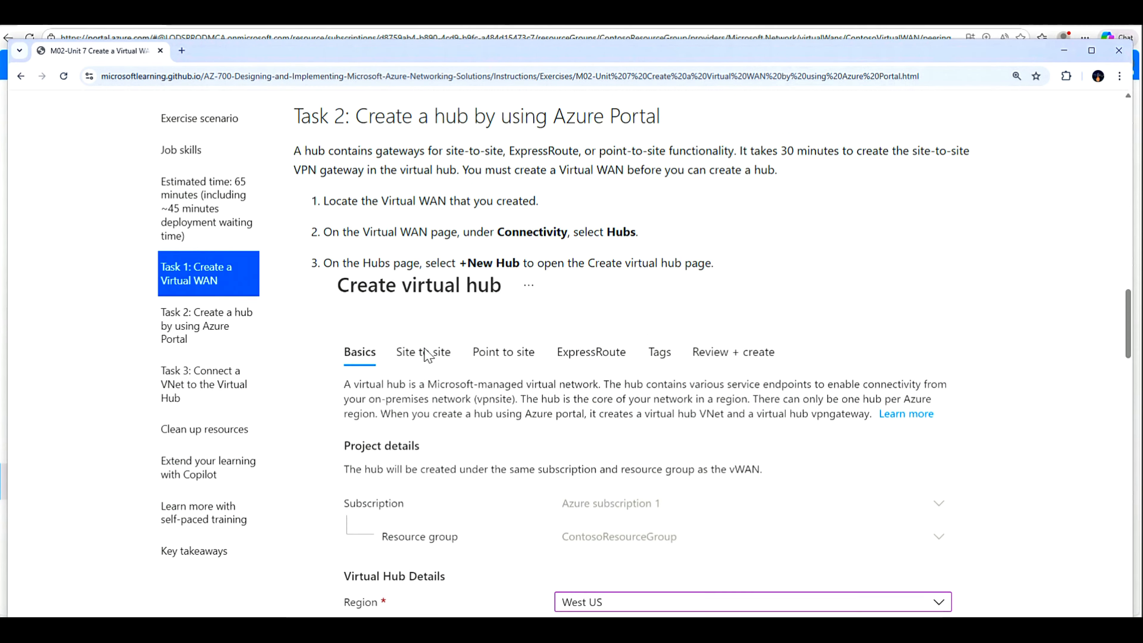
pyautogui.scroll(-10, 481, 341)
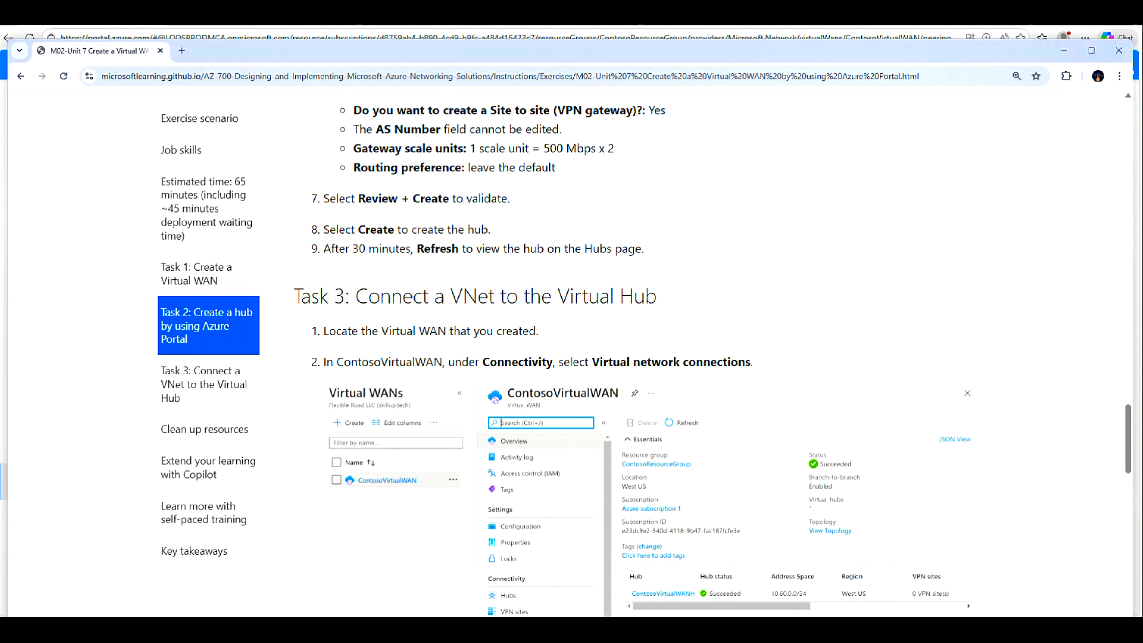
pyautogui.moveTo(331, 249); pyautogui.dragTo(416, 249)
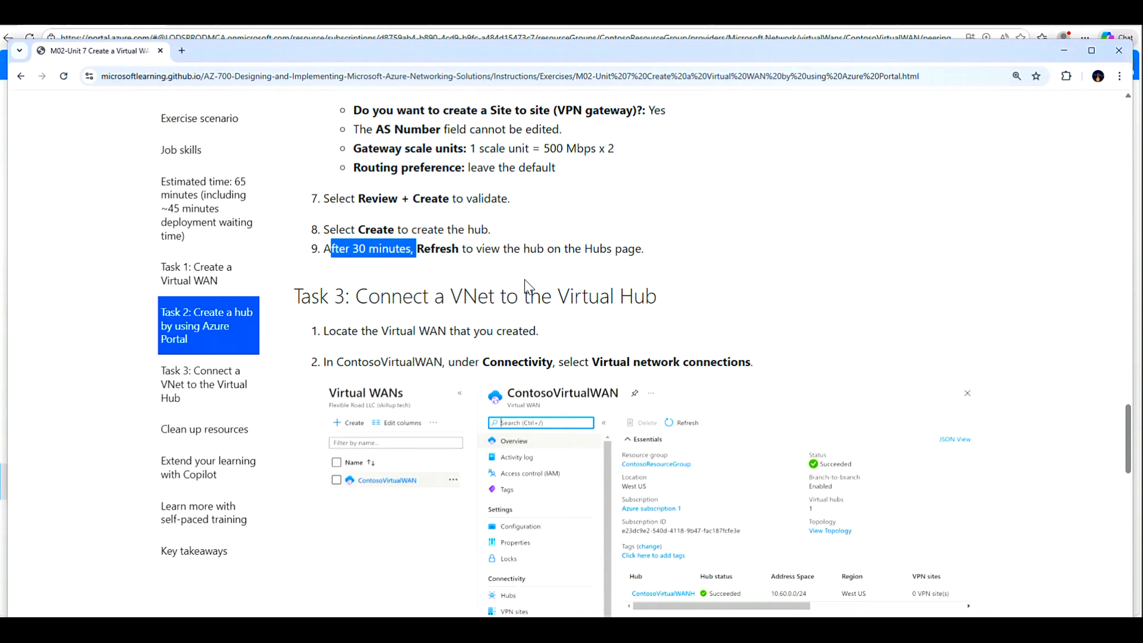
pyautogui.scroll(-4, 523, 288)
pyautogui.scroll(-6, 352, 233)
pyautogui.scroll(-10, 351, 233)
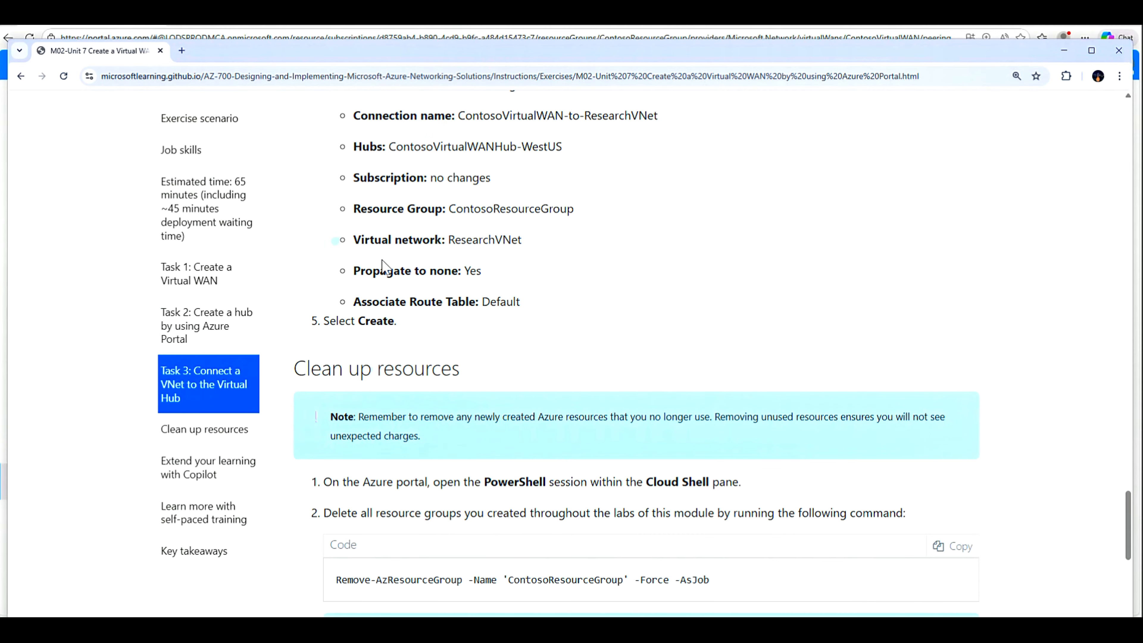
pyautogui.scroll(-2, 402, 292)
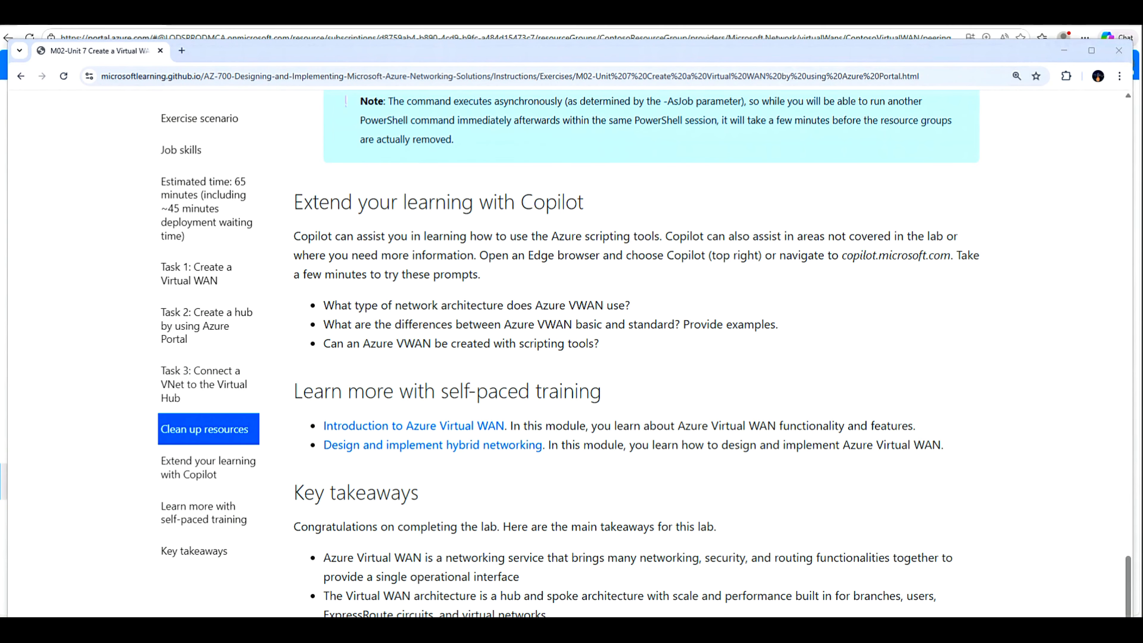
pyautogui.hotkey('alt', 'Tab')
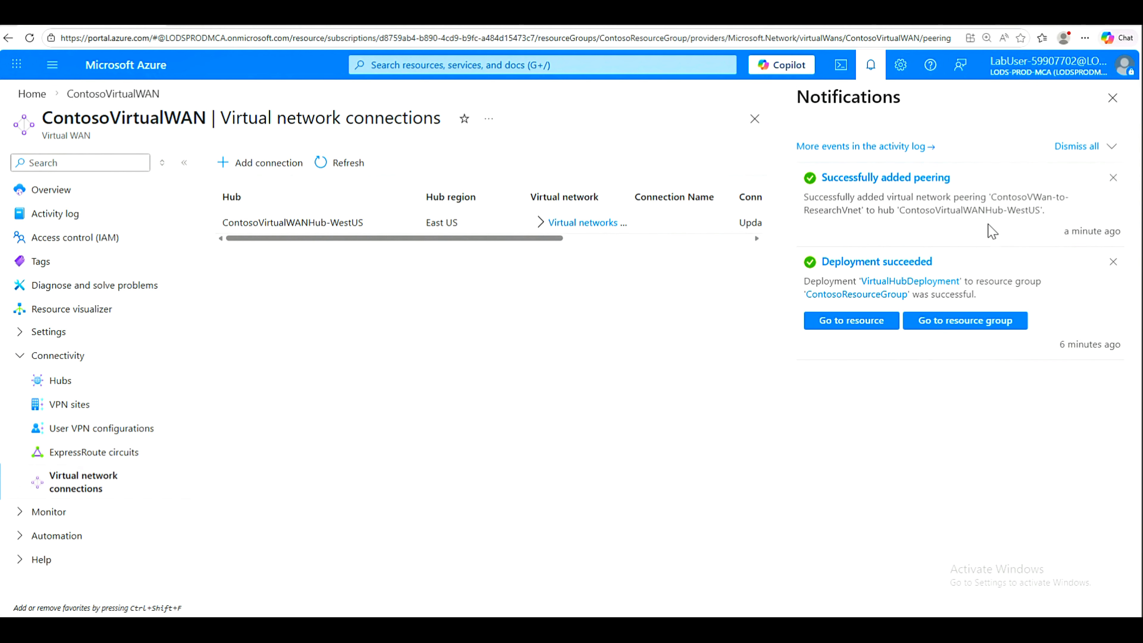
# Step: Expand the hub's connected networks and open routing configuration for the ContosoVWan-to-ResearchVnet connection
pyautogui.click(1113, 99)
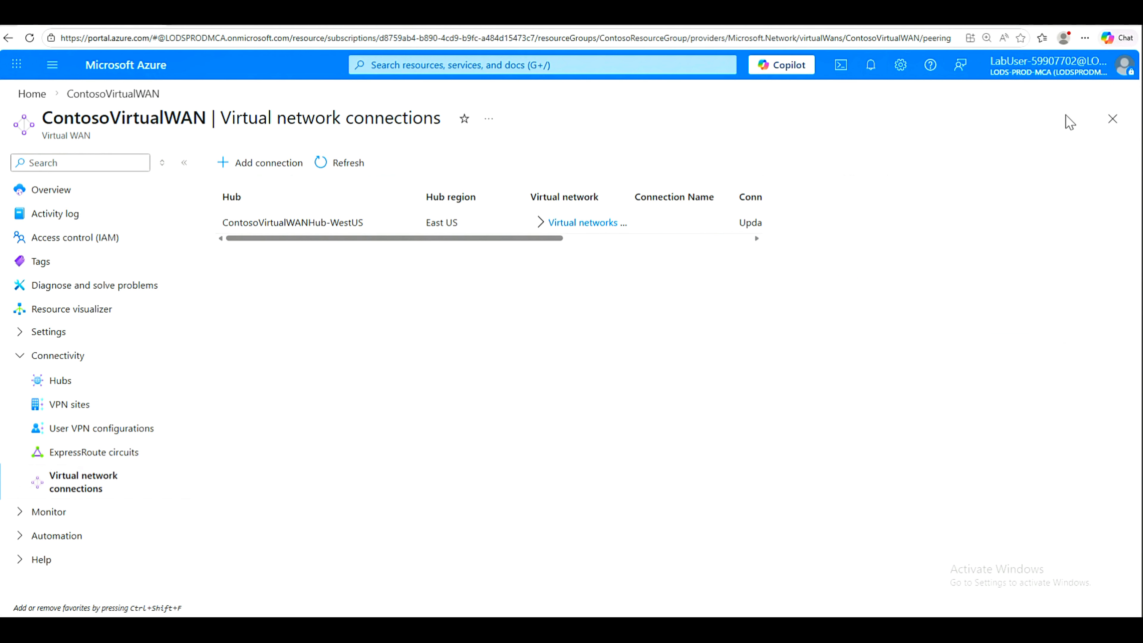
pyautogui.click(549, 222)
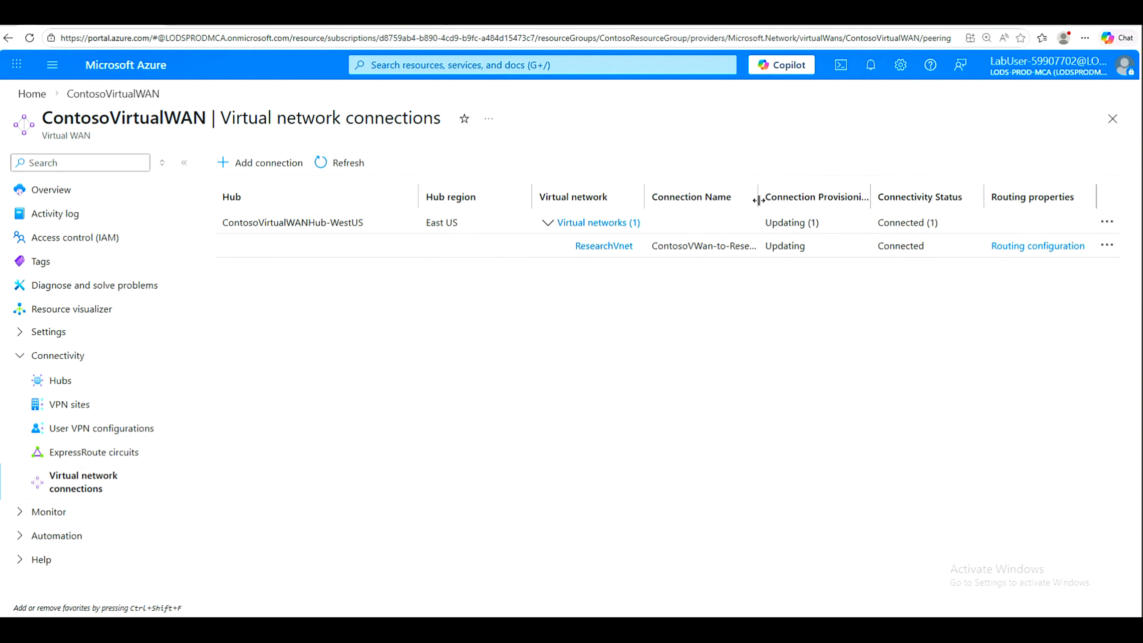
pyautogui.moveTo(800, 200); pyautogui.dragTo(884, 198)
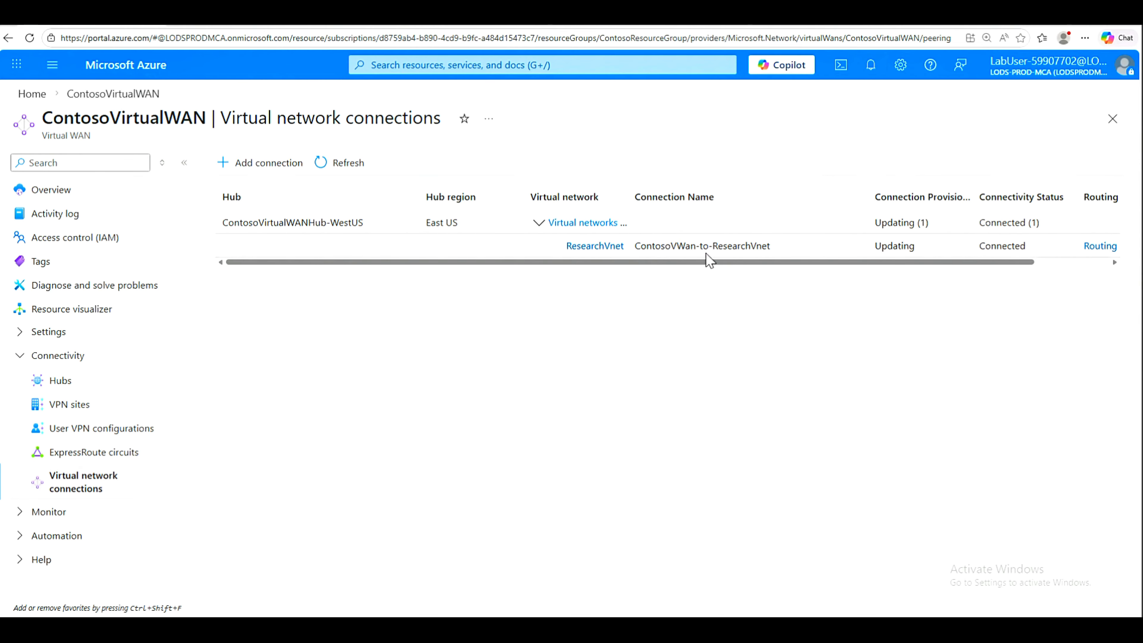
pyautogui.moveTo(766, 263); pyautogui.dragTo(1059, 281)
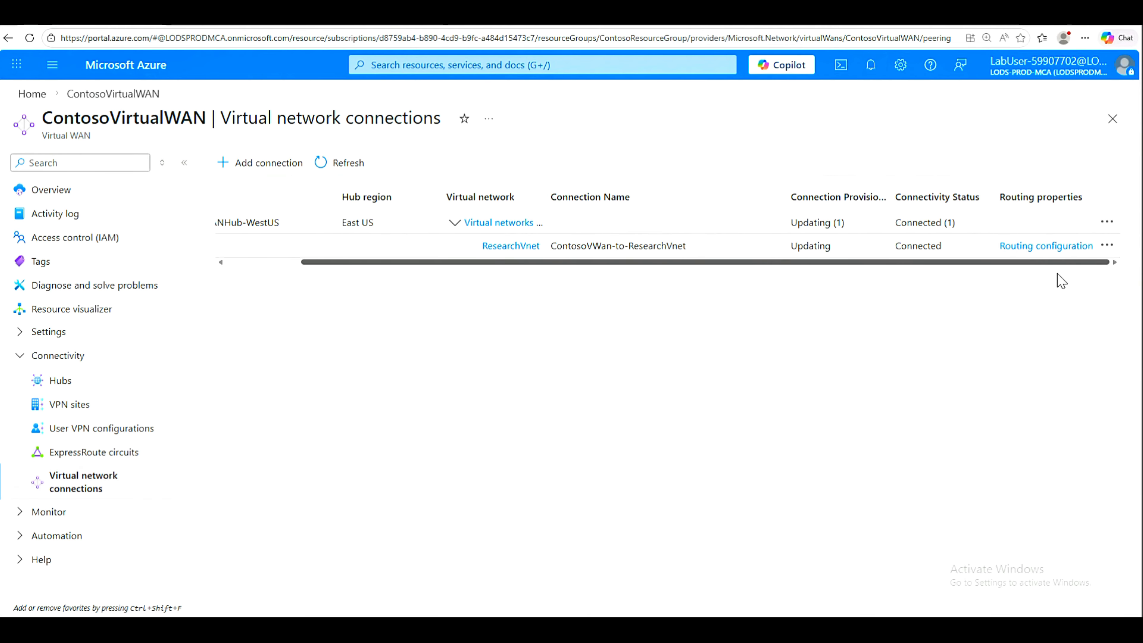
pyautogui.click(1043, 250)
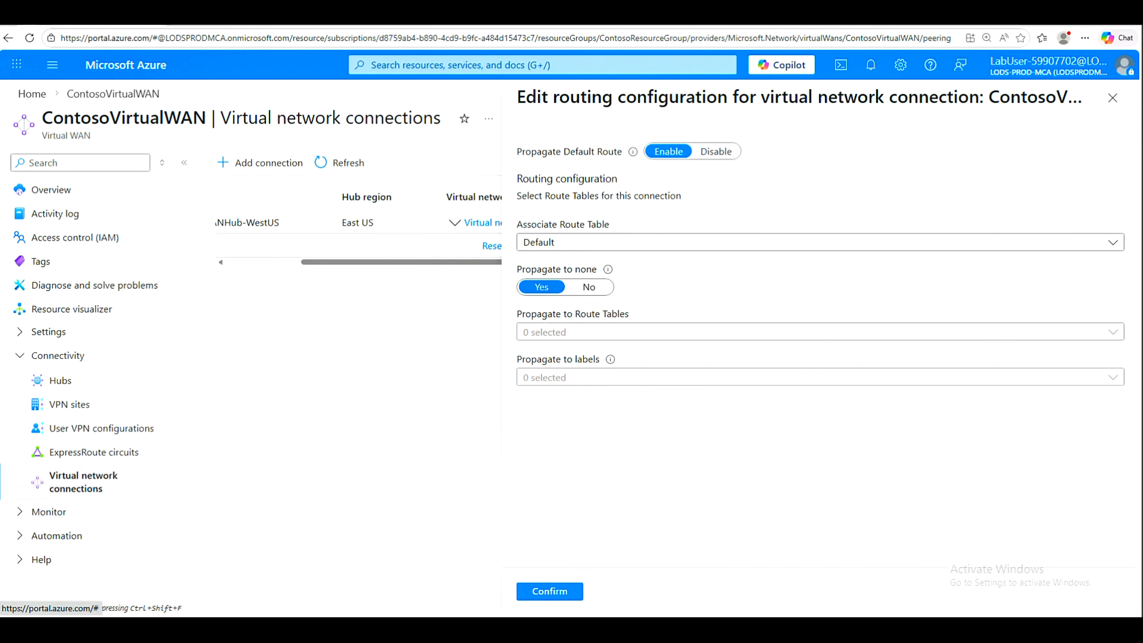